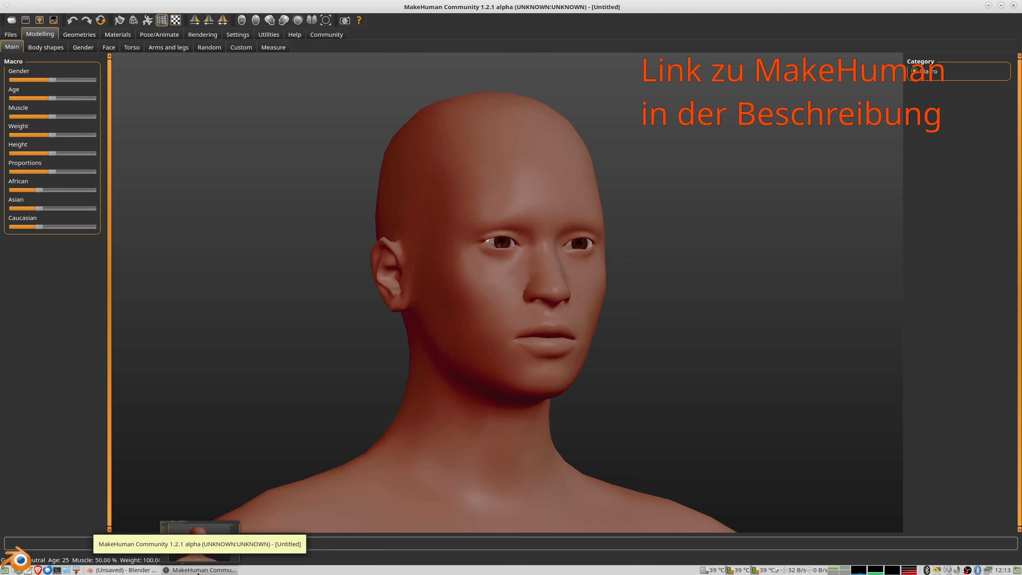
# Set the macros to 77.3% female, age 22, muscle 47% and weight 93.4%.
pyautogui.click(120, 570)
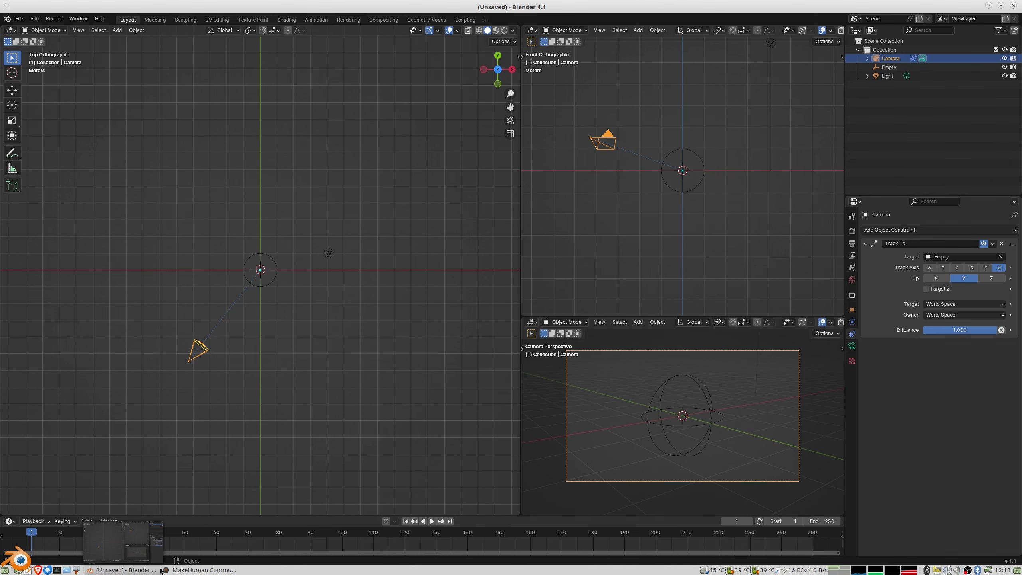
pyautogui.click(200, 570)
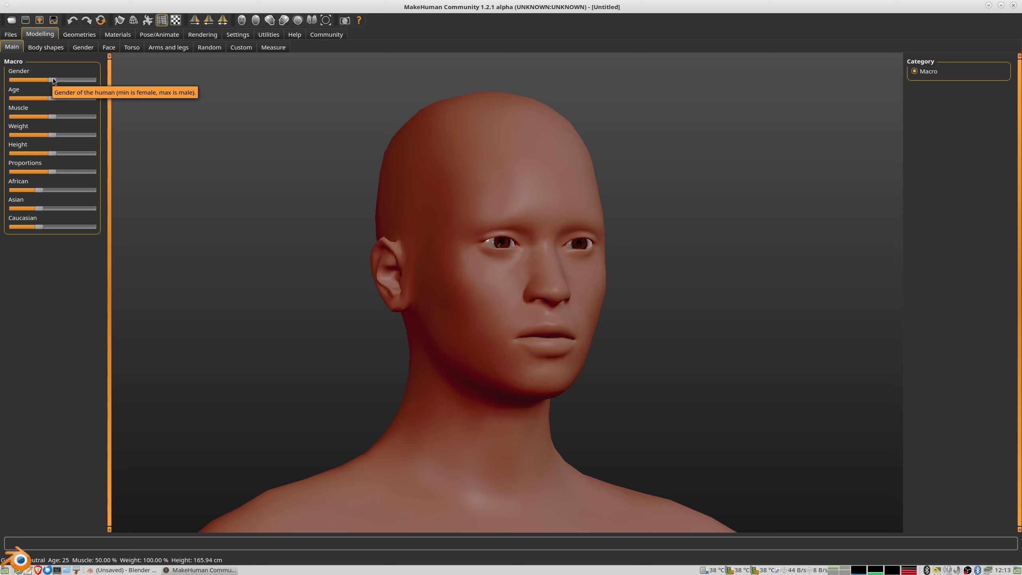
pyautogui.moveTo(52, 79); pyautogui.dragTo(12, 80)
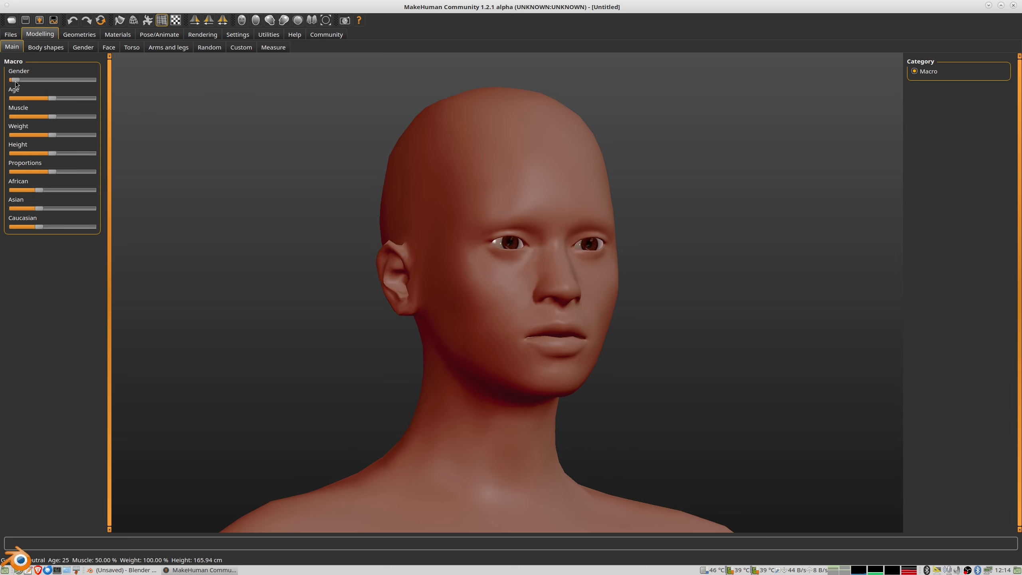
pyautogui.moveTo(13, 81)
pyautogui.mouseDown()
pyautogui.moveTo(109, 83)
pyautogui.moveTo(33, 81)
pyautogui.mouseUp()
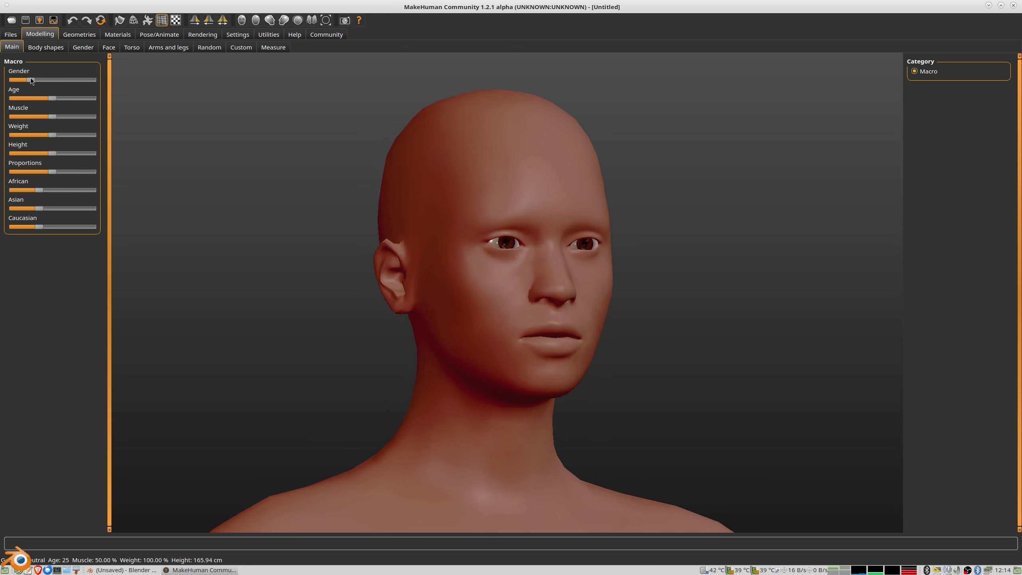
pyautogui.click(31, 80)
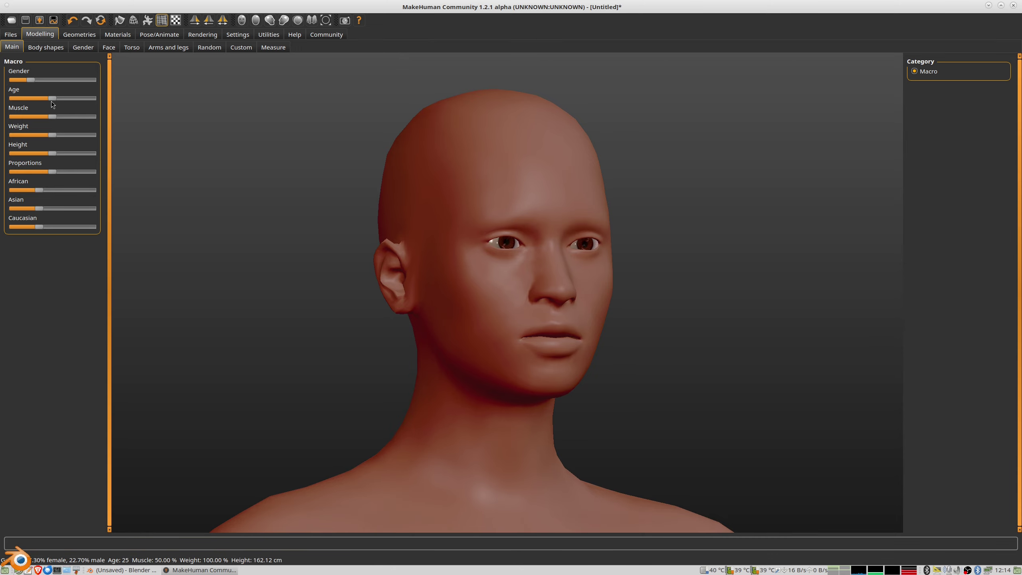
pyautogui.moveTo(50, 99); pyautogui.dragTo(48, 102)
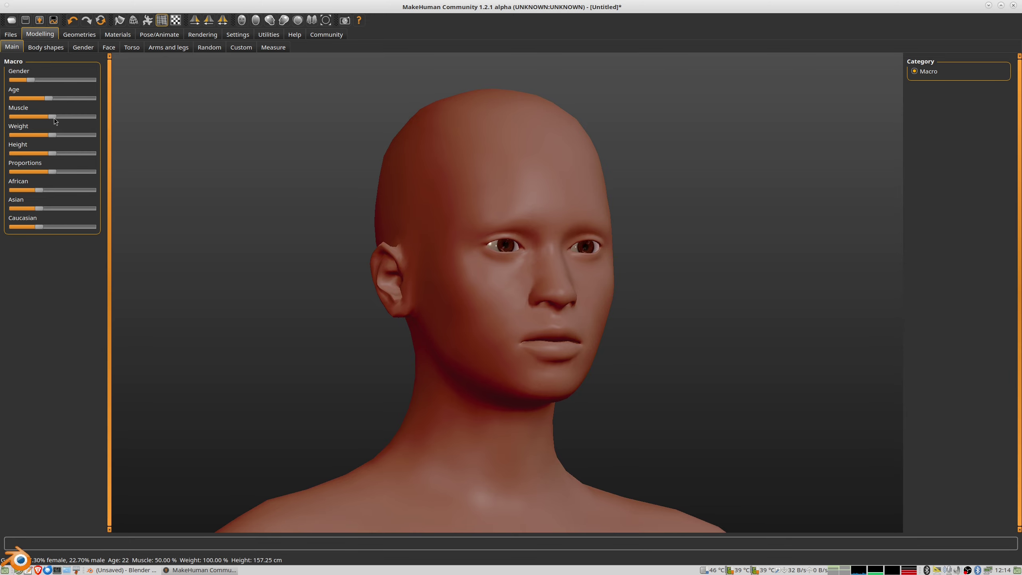
pyautogui.moveTo(57, 117)
pyautogui.mouseDown()
pyautogui.moveTo(76, 124)
pyautogui.moveTo(49, 123)
pyautogui.moveTo(67, 139)
pyautogui.moveTo(46, 139)
pyautogui.moveTo(65, 173)
pyautogui.moveTo(51, 173)
pyautogui.mouseUp()
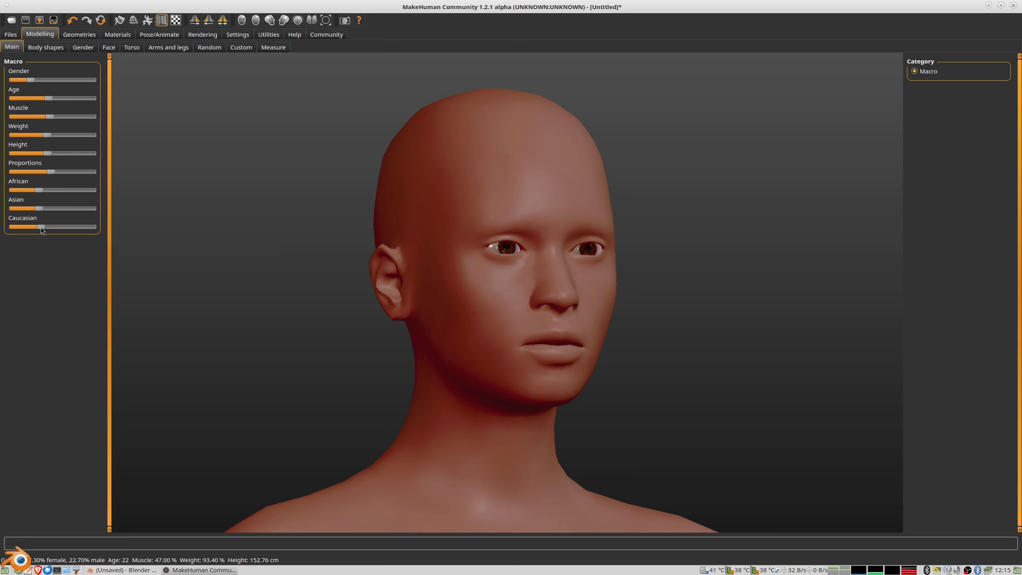
# Balance the African, Asian and Caucasian sliders so the mix leans mostly Asian.
pyautogui.moveTo(40, 228); pyautogui.dragTo(105, 231)
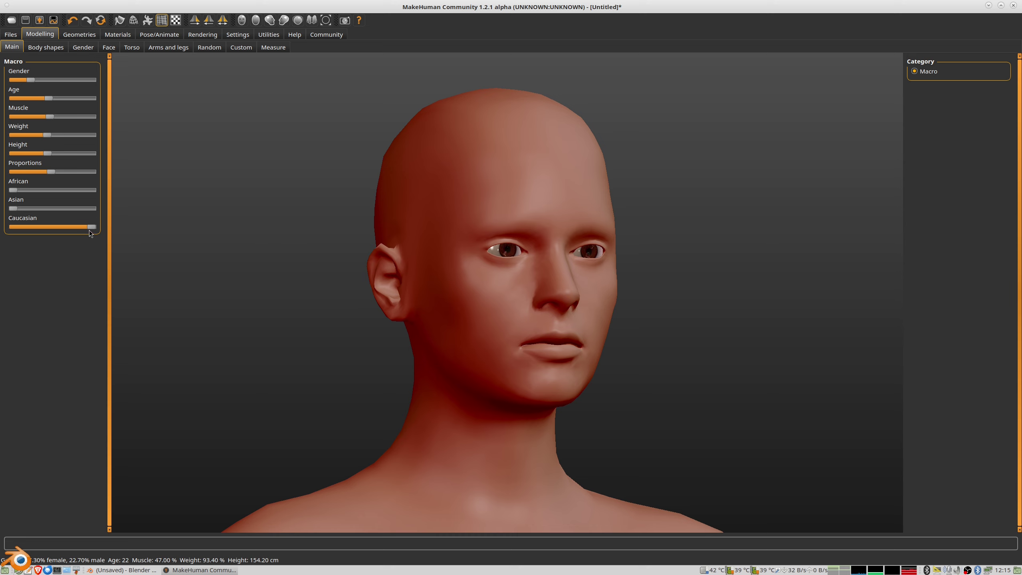
pyautogui.moveTo(94, 229)
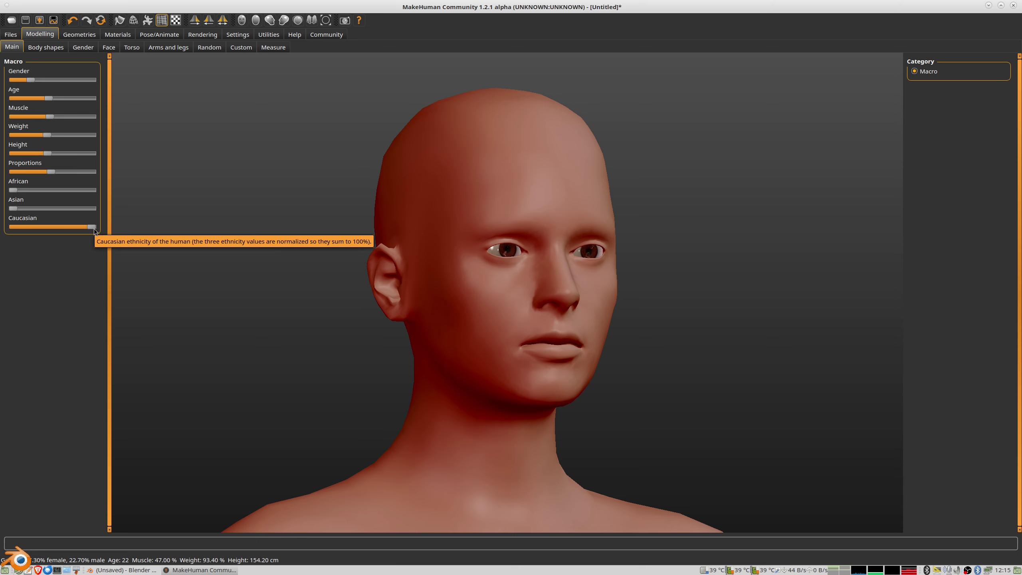
pyautogui.click(93, 227)
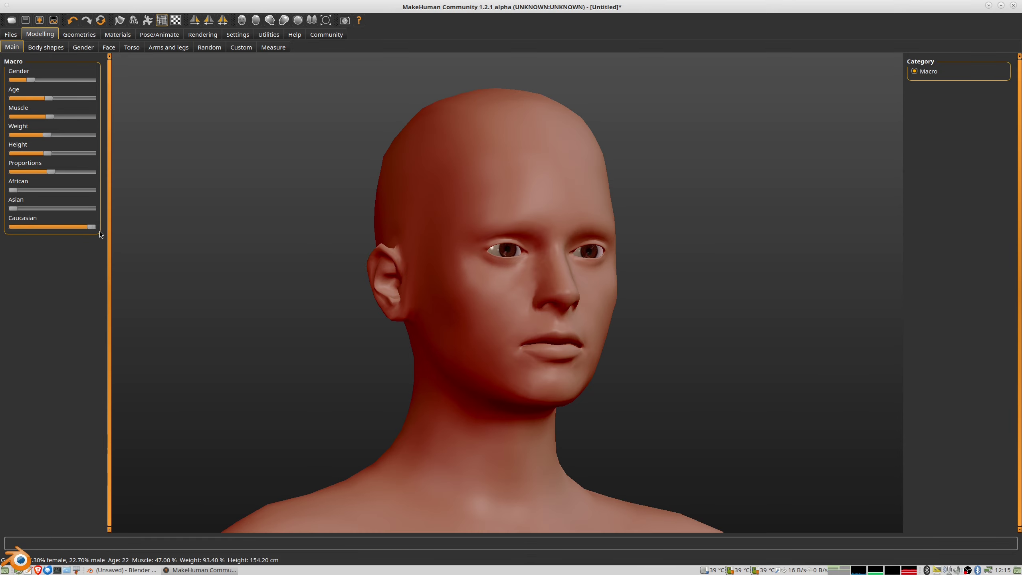
pyautogui.moveTo(92, 228); pyautogui.dragTo(55, 229)
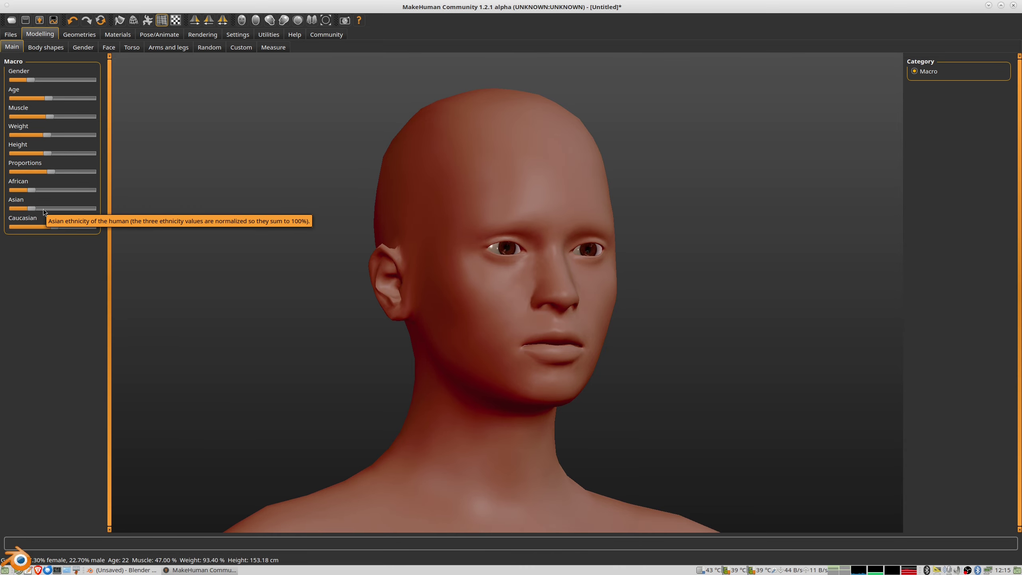
pyautogui.moveTo(33, 193)
pyautogui.mouseDown()
pyautogui.moveTo(5, 192)
pyautogui.moveTo(47, 210)
pyautogui.moveTo(38, 208)
pyautogui.mouseUp()
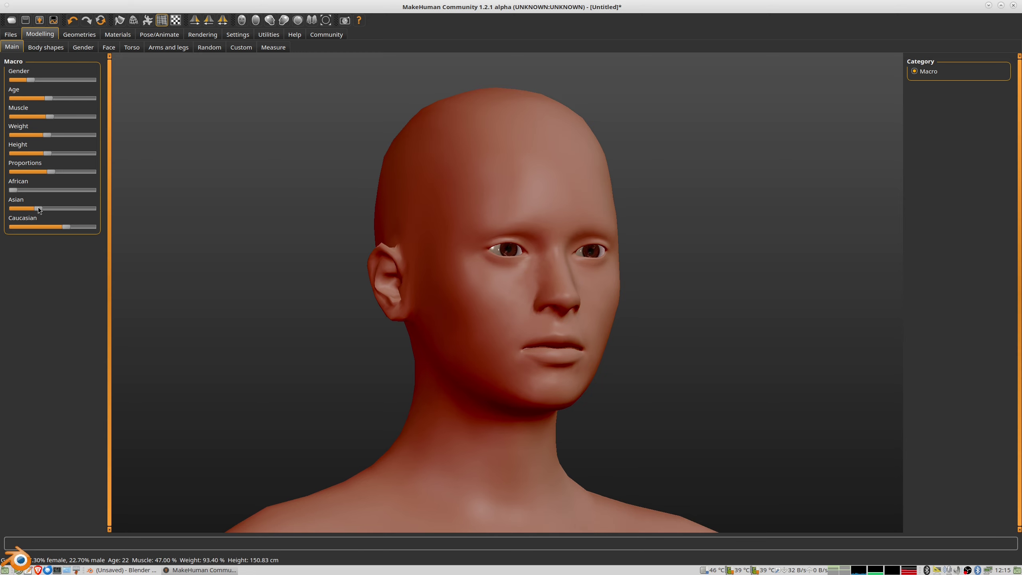
pyautogui.moveTo(66, 227); pyautogui.dragTo(71, 228)
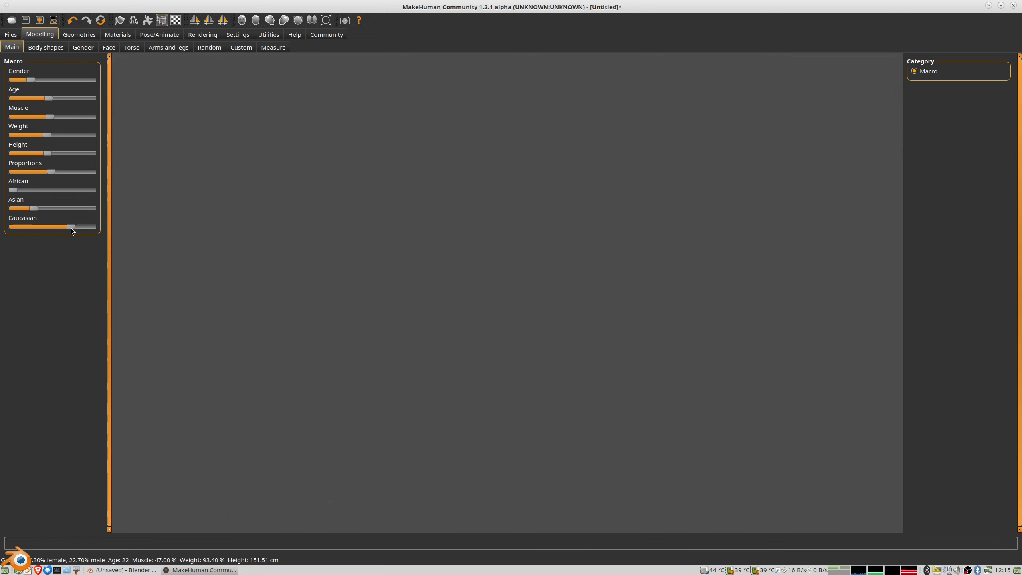
pyautogui.click(18, 188)
pyautogui.moveTo(18, 190); pyautogui.dragTo(97, 194)
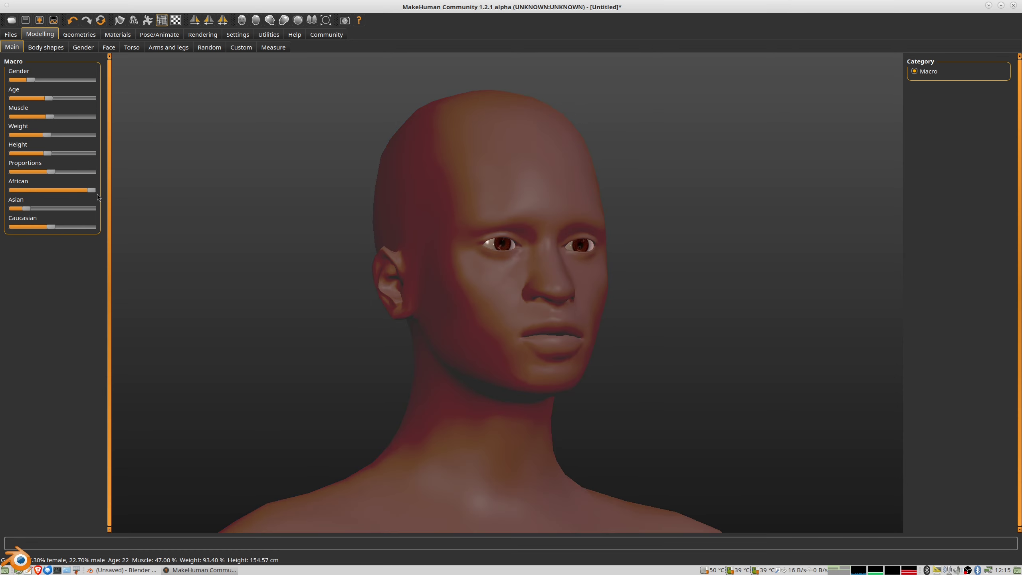
pyautogui.moveTo(97, 194); pyautogui.dragTo(29, 195)
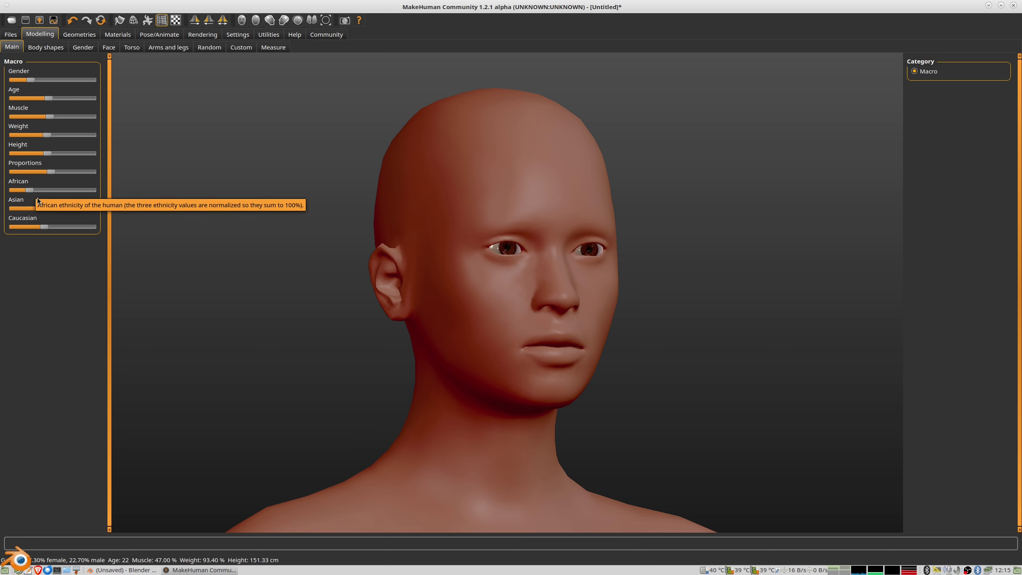
pyautogui.moveTo(41, 228); pyautogui.dragTo(55, 228)
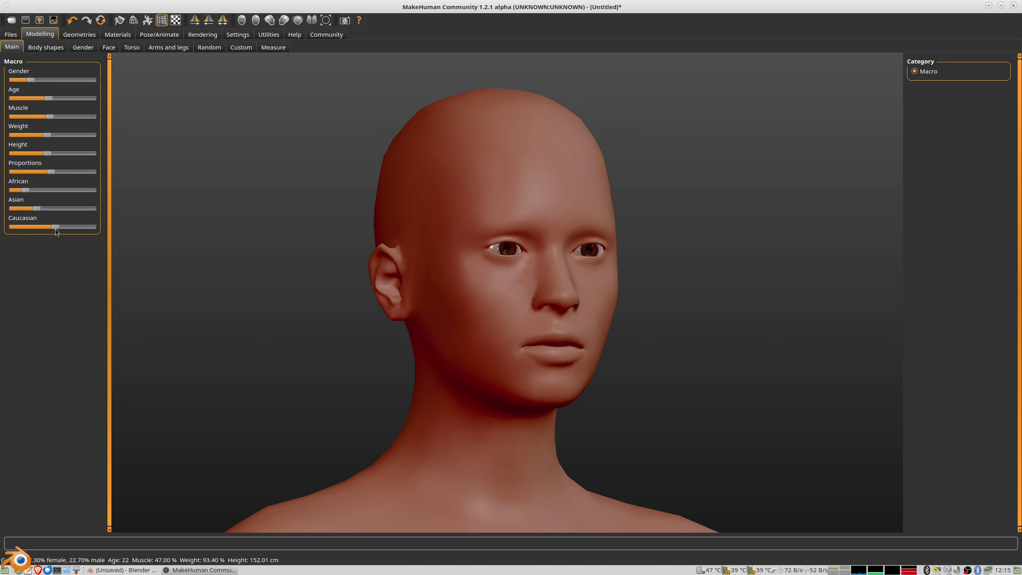
pyautogui.moveTo(37, 208); pyautogui.dragTo(51, 209)
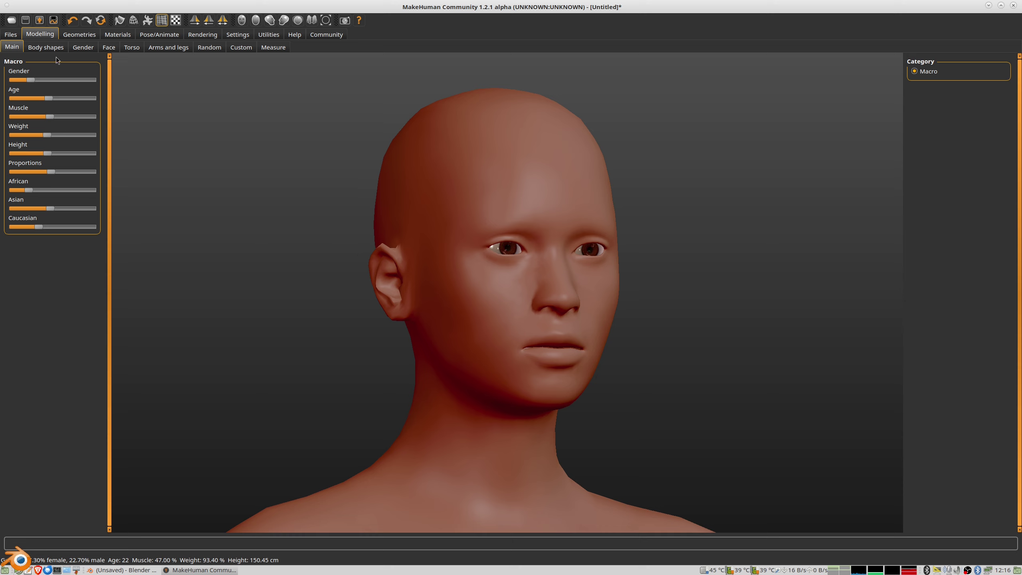
# Go to the Body shapes, Gender and Face sub-tabs to reveal the head-shape sliders.
pyautogui.click(38, 49)
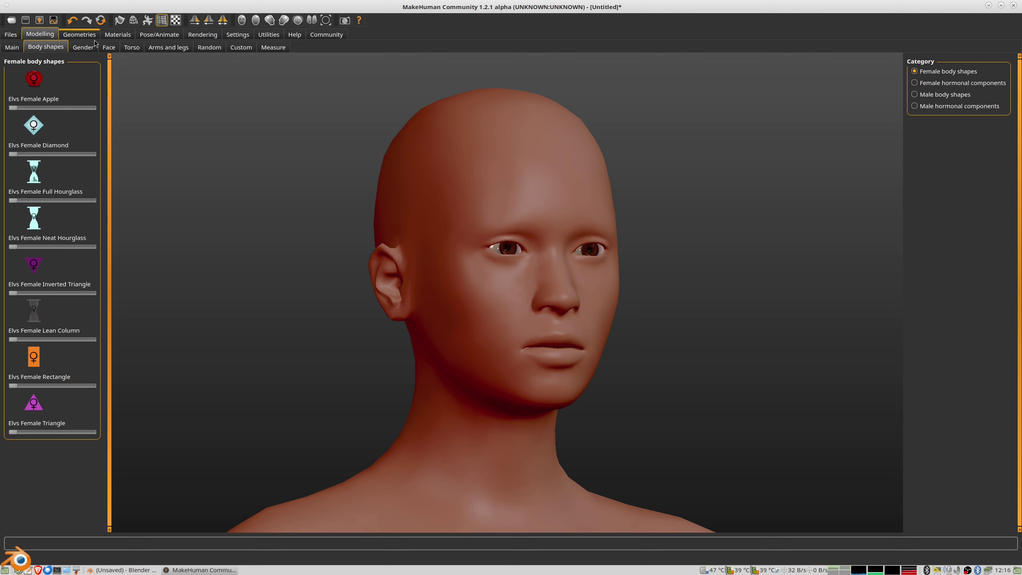
pyautogui.click(82, 52)
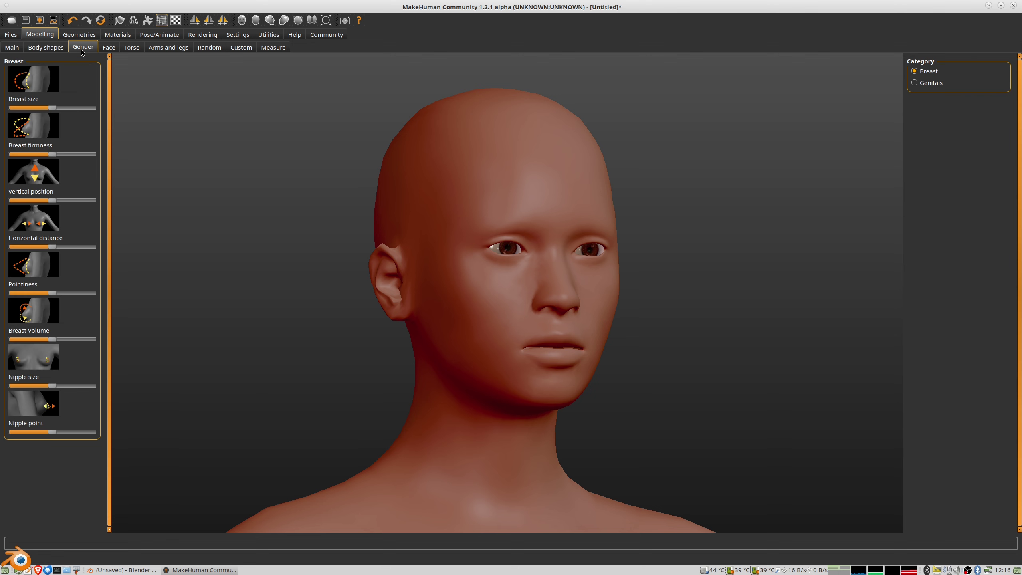
pyautogui.click(111, 52)
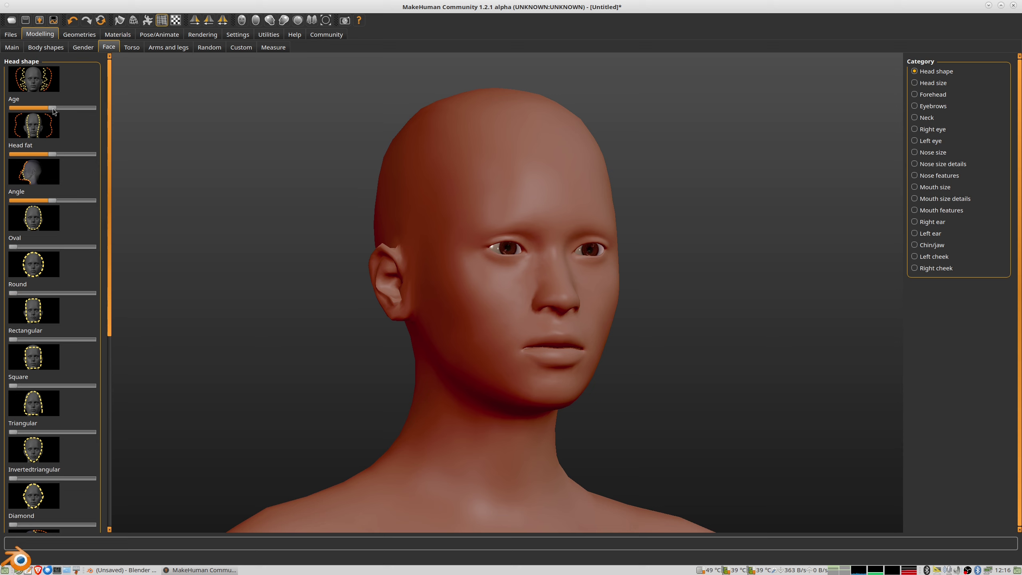
pyautogui.moveTo(52, 108)
pyautogui.mouseDown()
pyautogui.moveTo(43, 109)
pyautogui.moveTo(52, 117)
pyautogui.mouseUp()
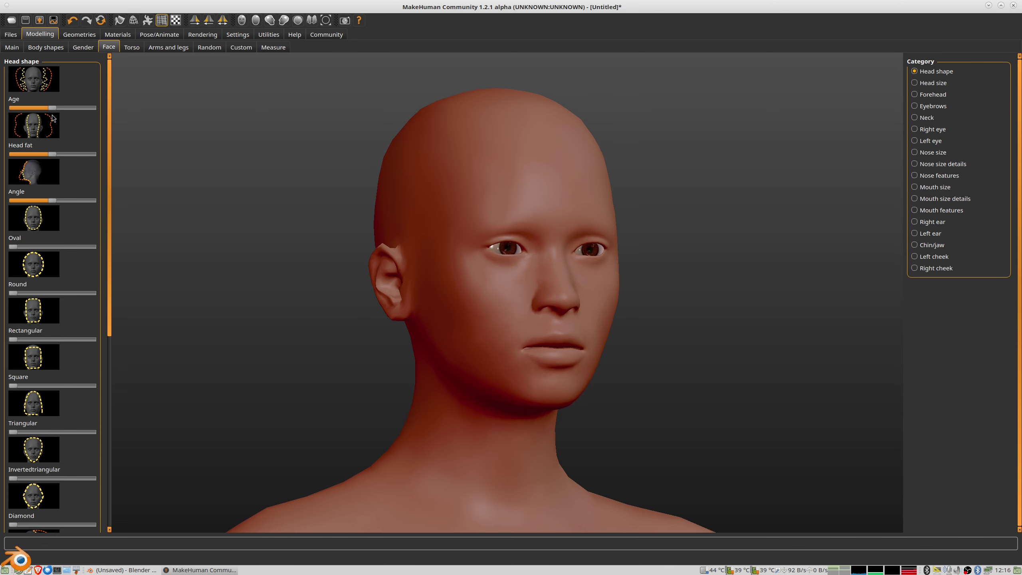
pyautogui.moveTo(53, 156); pyautogui.dragTo(60, 160)
pyautogui.moveTo(342, 189)
pyautogui.mouseDown()
pyautogui.moveTo(300, 177)
pyautogui.moveTo(333, 186)
pyautogui.mouseUp()
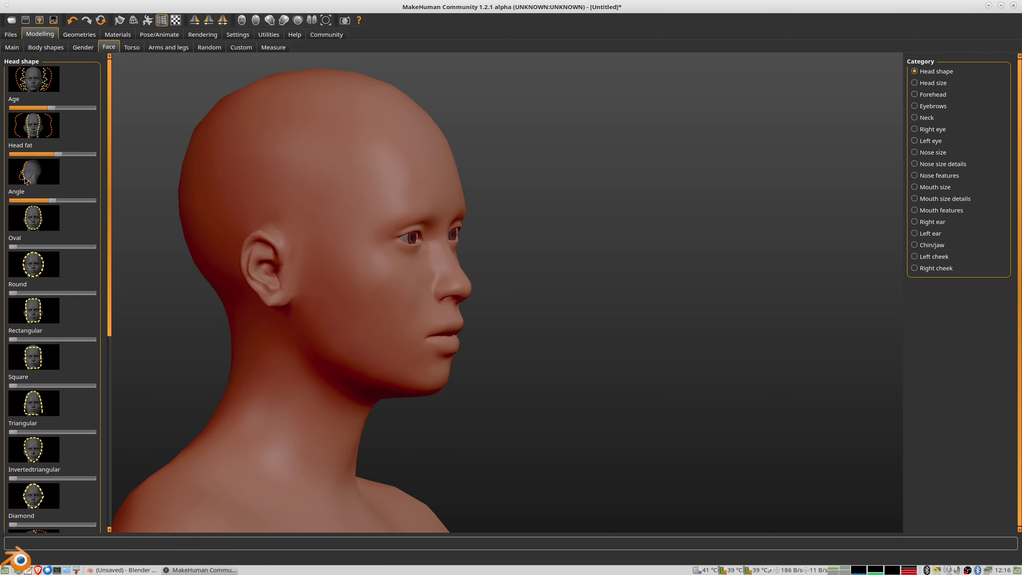
pyautogui.moveTo(52, 200)
pyautogui.mouseDown()
pyautogui.moveTo(62, 203)
pyautogui.moveTo(44, 206)
pyautogui.mouseUp()
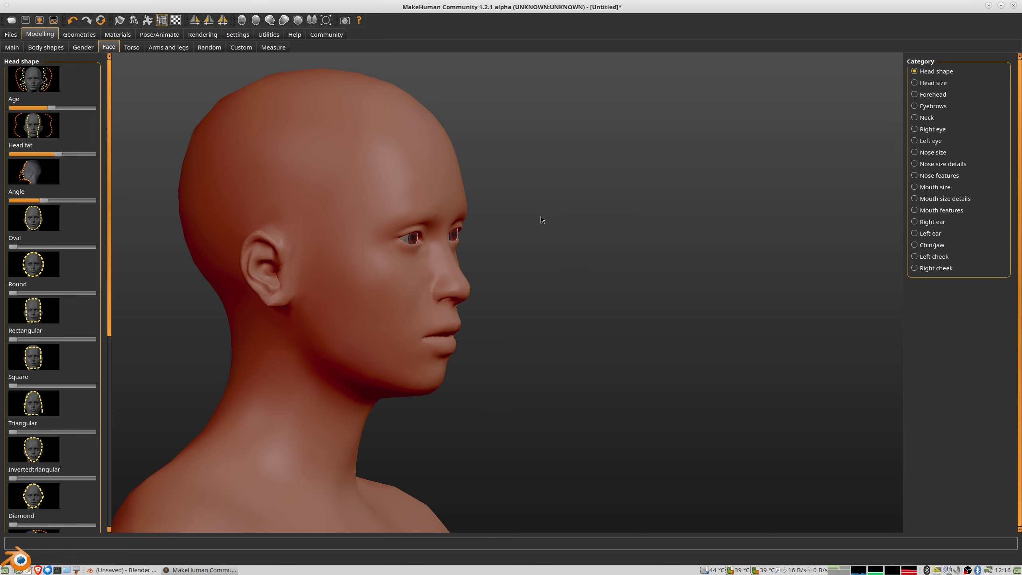
pyautogui.moveTo(540, 216); pyautogui.dragTo(496, 221)
pyautogui.scroll(2, 497, 219)
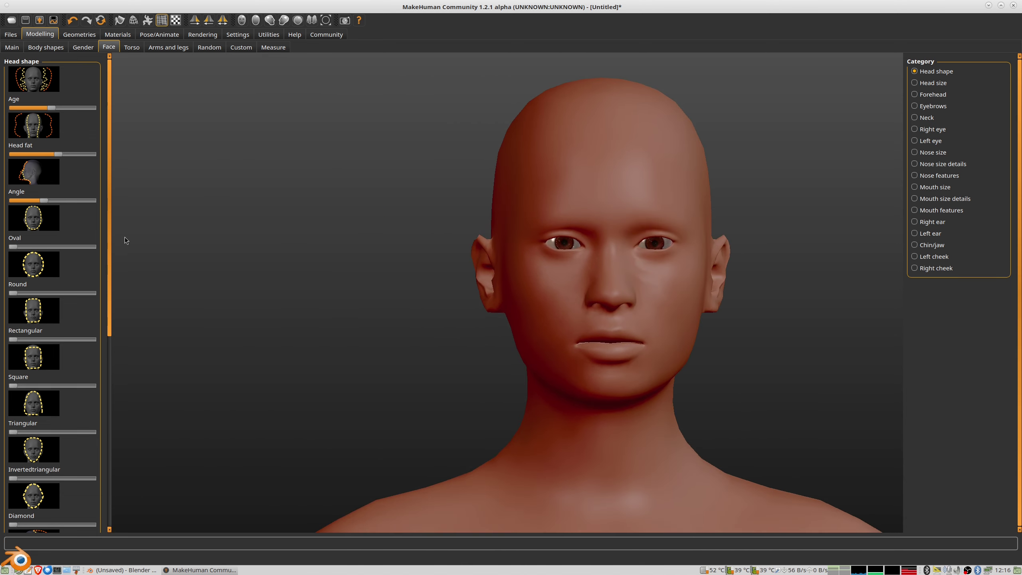
pyautogui.moveTo(13, 247); pyautogui.dragTo(14, 247)
pyautogui.moveTo(14, 293); pyautogui.dragTo(55, 293)
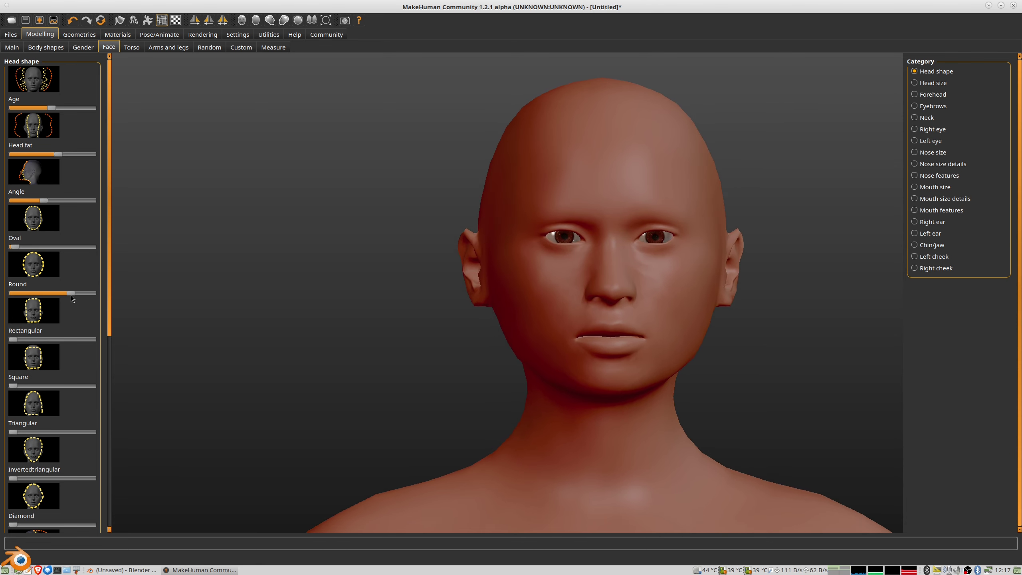
pyautogui.moveTo(13, 246)
pyautogui.mouseDown()
pyautogui.moveTo(41, 246)
pyautogui.moveTo(12, 246)
pyautogui.mouseUp()
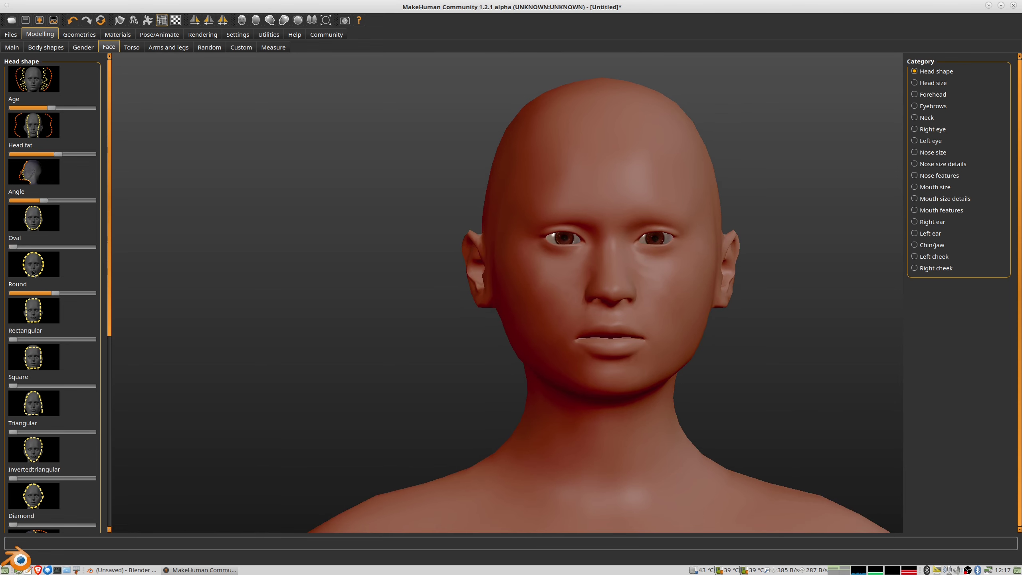
pyautogui.moveTo(55, 293); pyautogui.dragTo(4, 303)
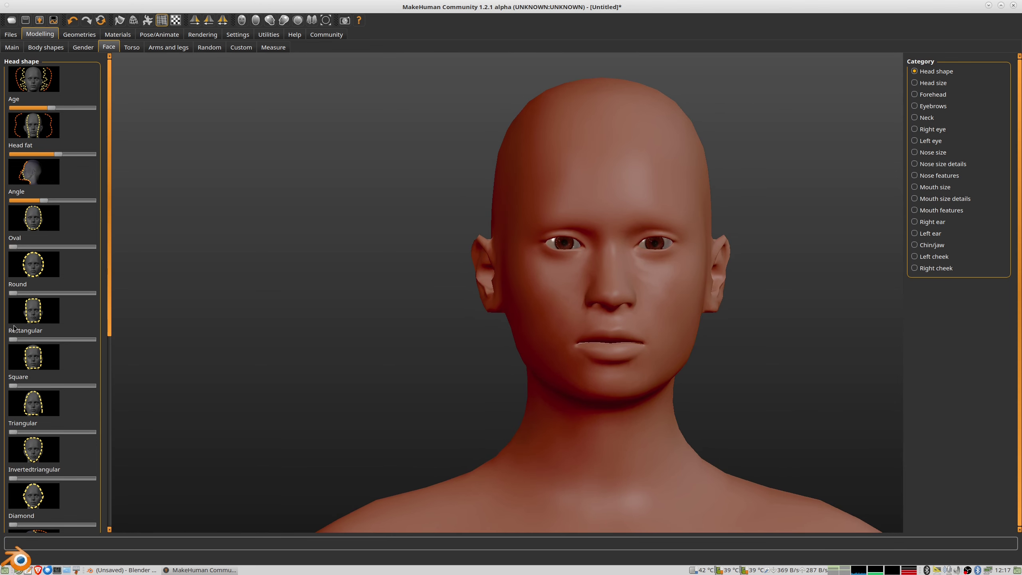
pyautogui.moveTo(13, 339)
pyautogui.mouseDown()
pyautogui.moveTo(35, 340)
pyautogui.moveTo(4, 341)
pyautogui.mouseUp()
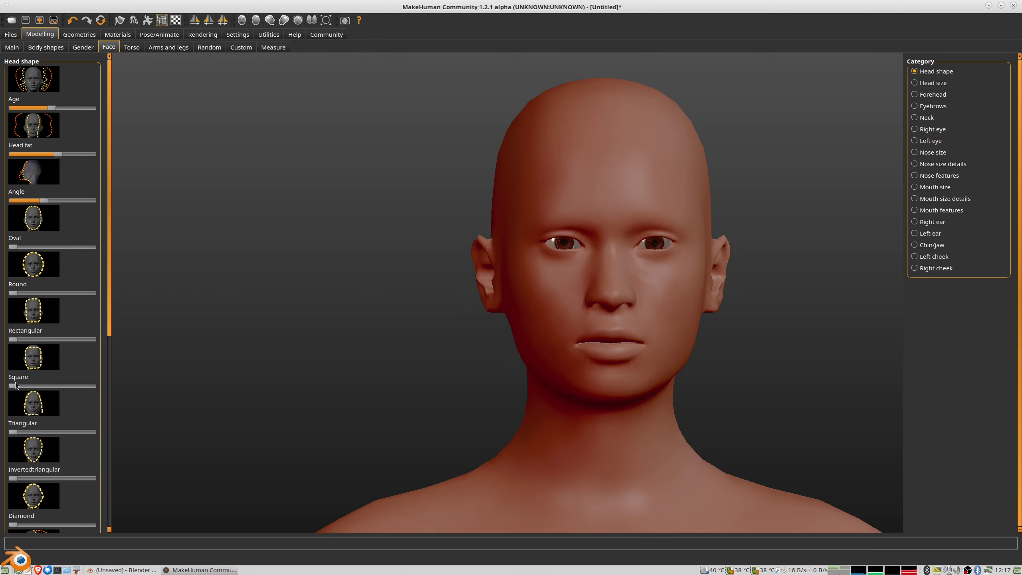
pyautogui.moveTo(13, 385); pyautogui.dragTo(1, 395)
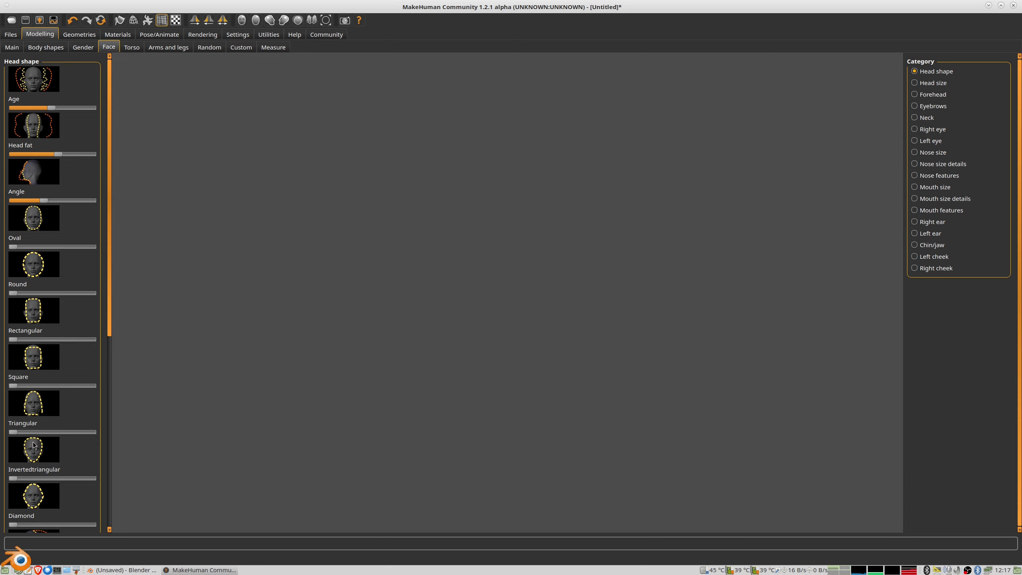
pyautogui.moveTo(13, 433)
pyautogui.mouseDown()
pyautogui.moveTo(60, 435)
pyautogui.moveTo(1, 439)
pyautogui.mouseUp()
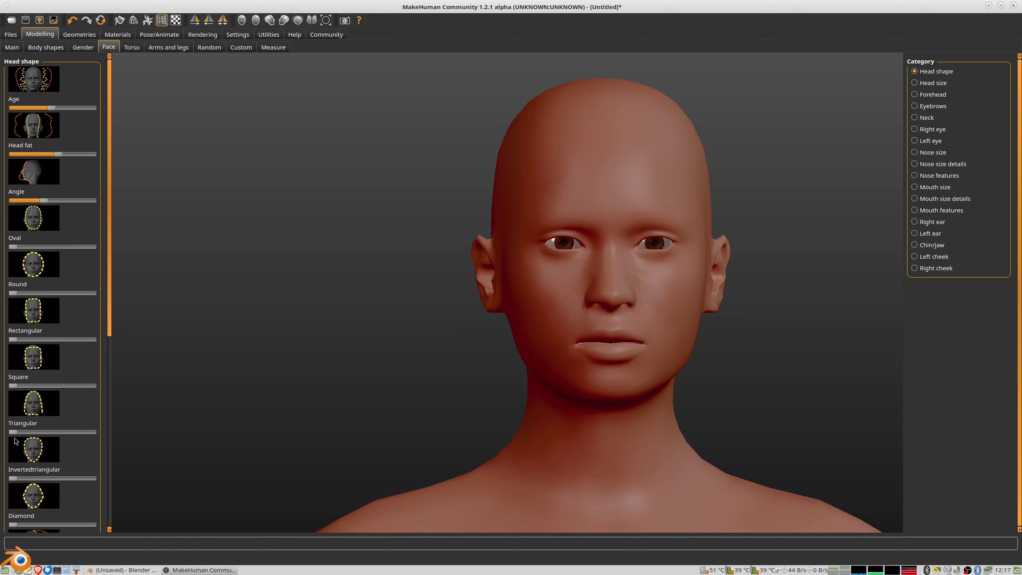
pyautogui.moveTo(112, 320); pyautogui.dragTo(115, 378)
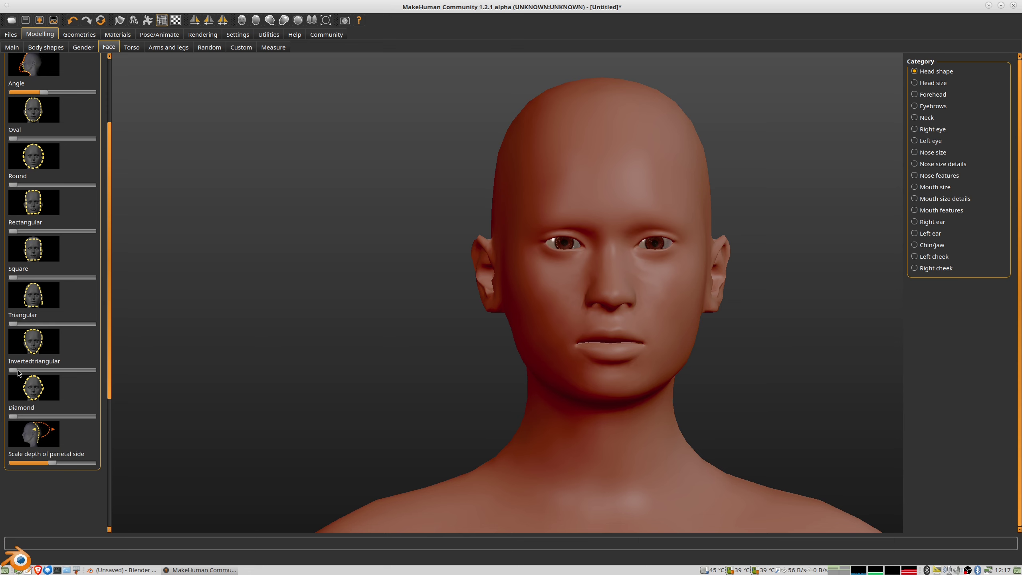
pyautogui.moveTo(13, 373); pyautogui.dragTo(2, 378)
# Adjust the Forehead category's Cranic shape slider to reshape the cranium.
pyautogui.click(924, 84)
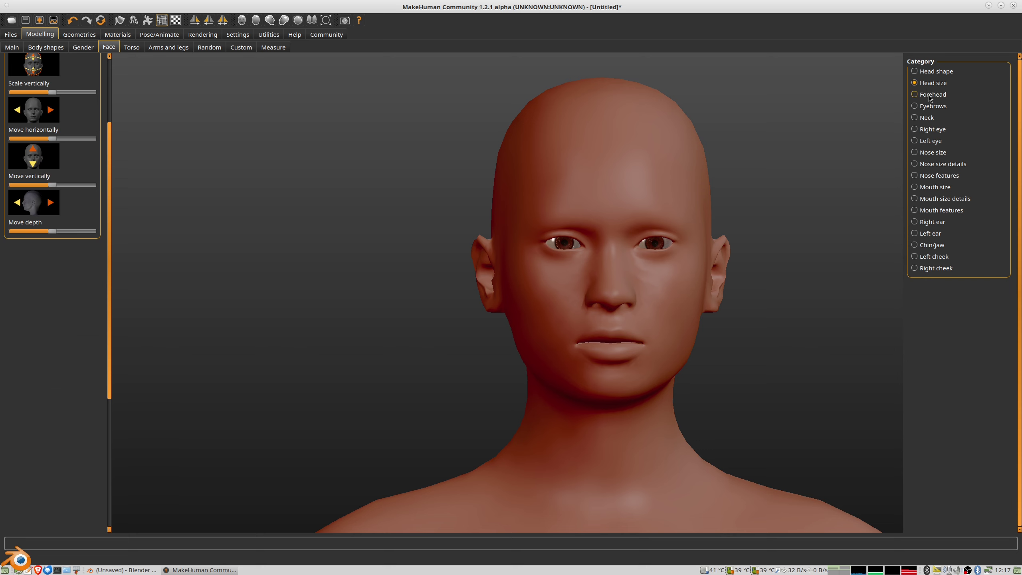
pyautogui.click(930, 96)
pyautogui.moveTo(436, 206); pyautogui.dragTo(457, 201)
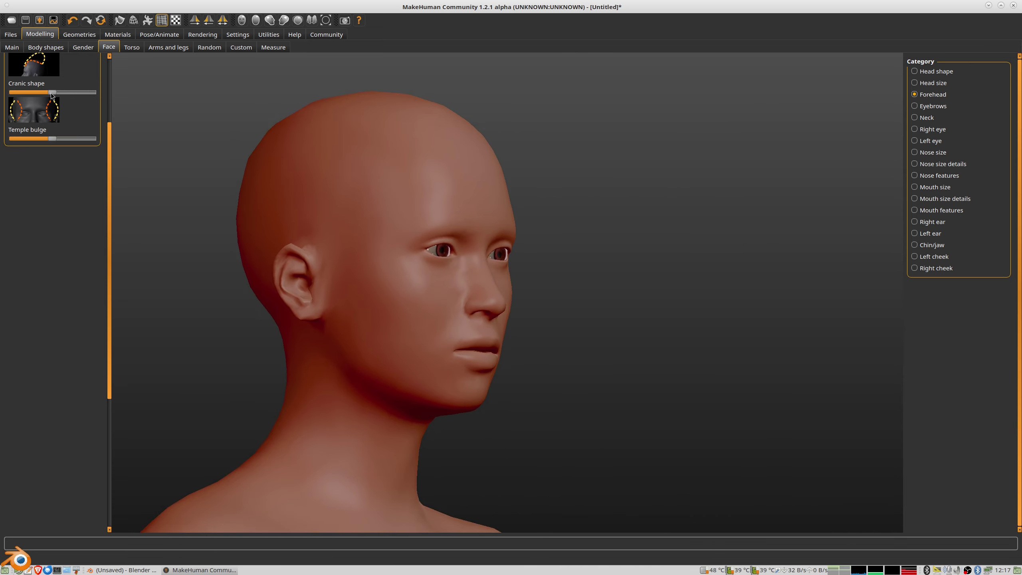
pyautogui.moveTo(53, 97); pyautogui.dragTo(52, 123)
pyautogui.moveTo(381, 150); pyautogui.dragTo(353, 157)
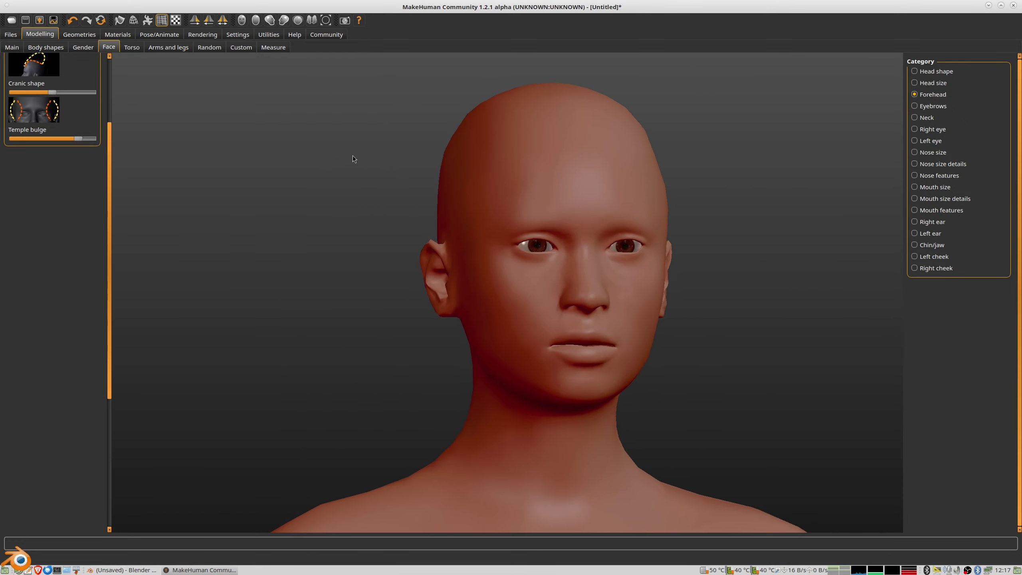
# Raise the eyebrow bulge, change the eyebrow angle and lift the eyebrows slightly.
pyautogui.click(917, 106)
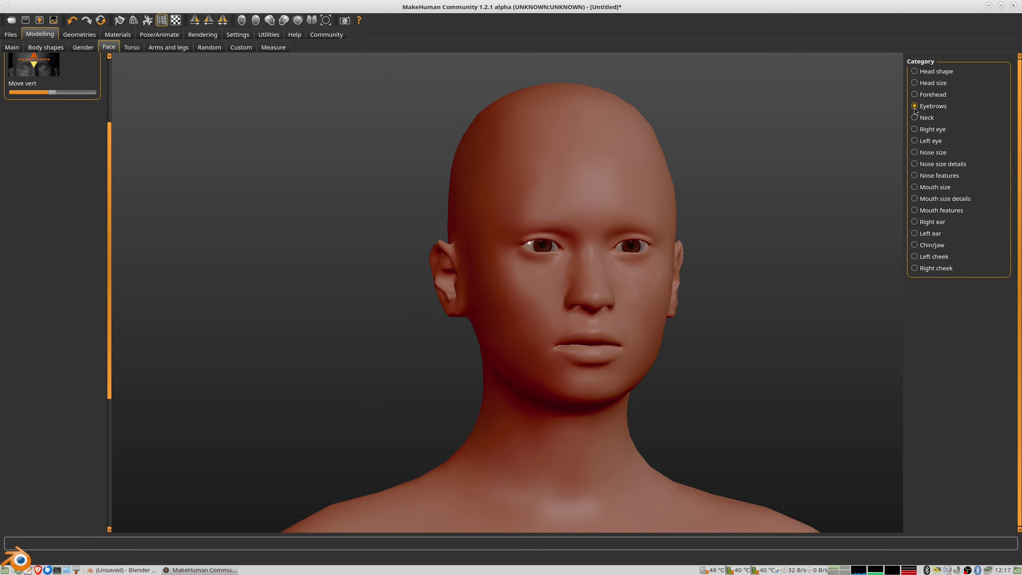
pyautogui.moveTo(542, 225); pyautogui.dragTo(567, 216)
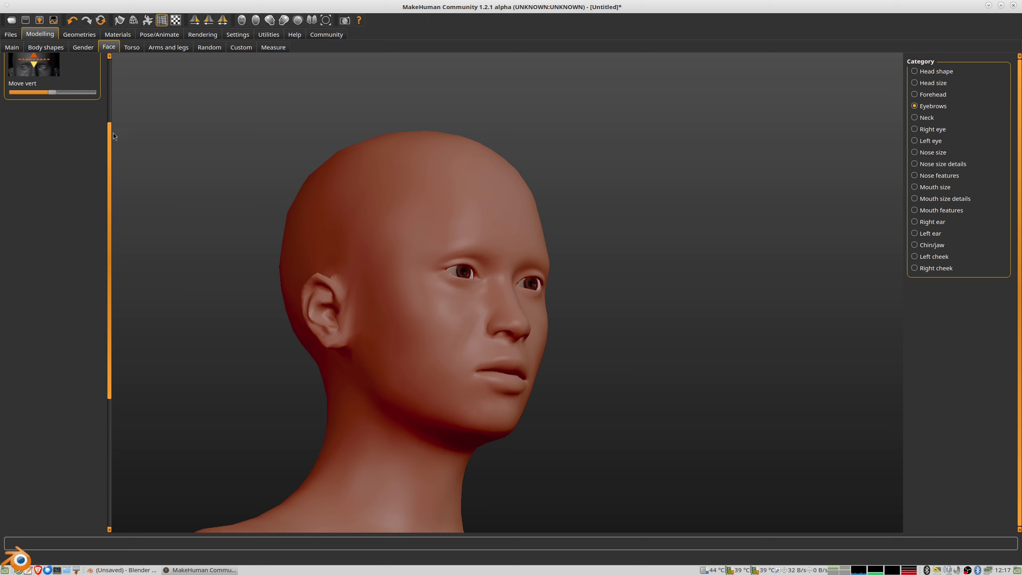
pyautogui.click(110, 98)
pyautogui.moveTo(55, 108); pyautogui.dragTo(60, 109)
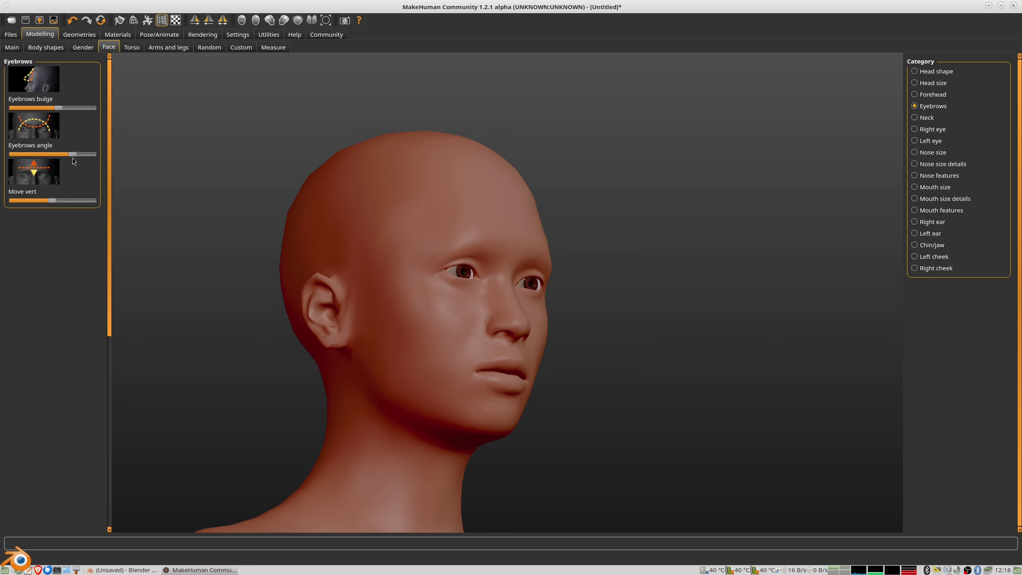
pyautogui.moveTo(45, 153); pyautogui.dragTo(53, 154)
pyautogui.moveTo(56, 201); pyautogui.dragTo(61, 201)
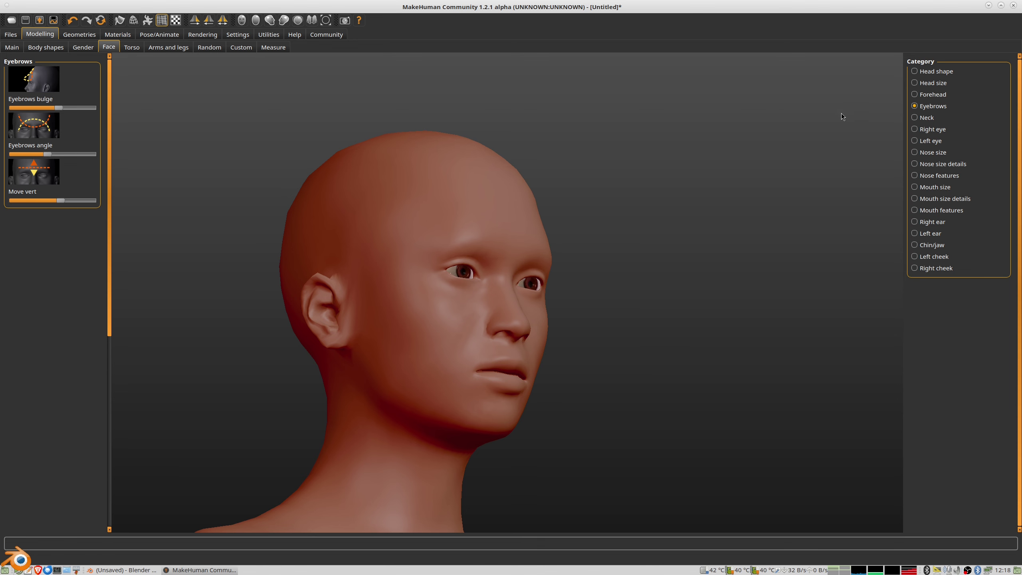
# Show the Neck modifiers in the Face category list.
pyautogui.click(928, 120)
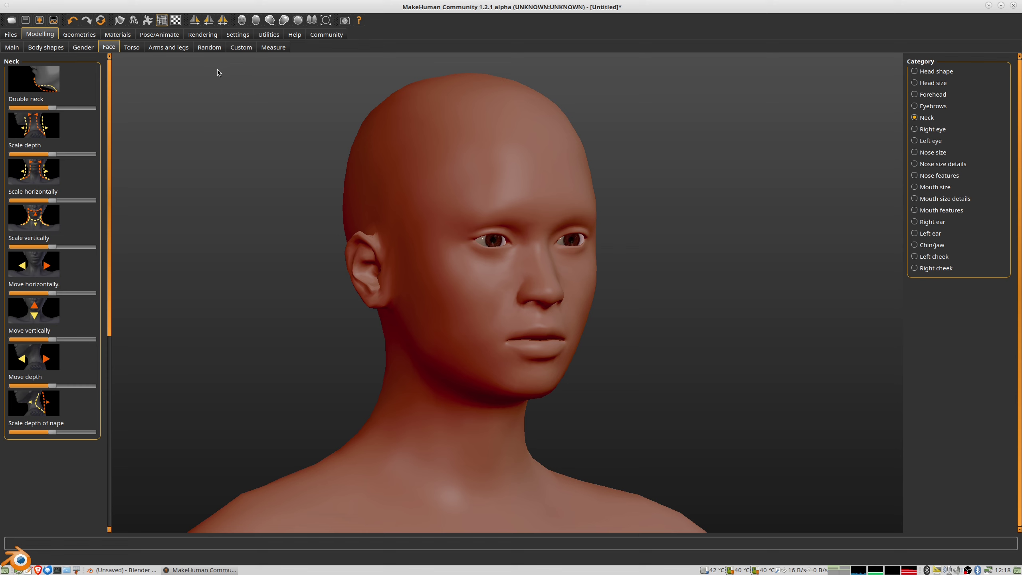
# Export the model as Collada (dae) named 'Tutorial' into 20240526, then switch to Blender.
pyautogui.click(10, 36)
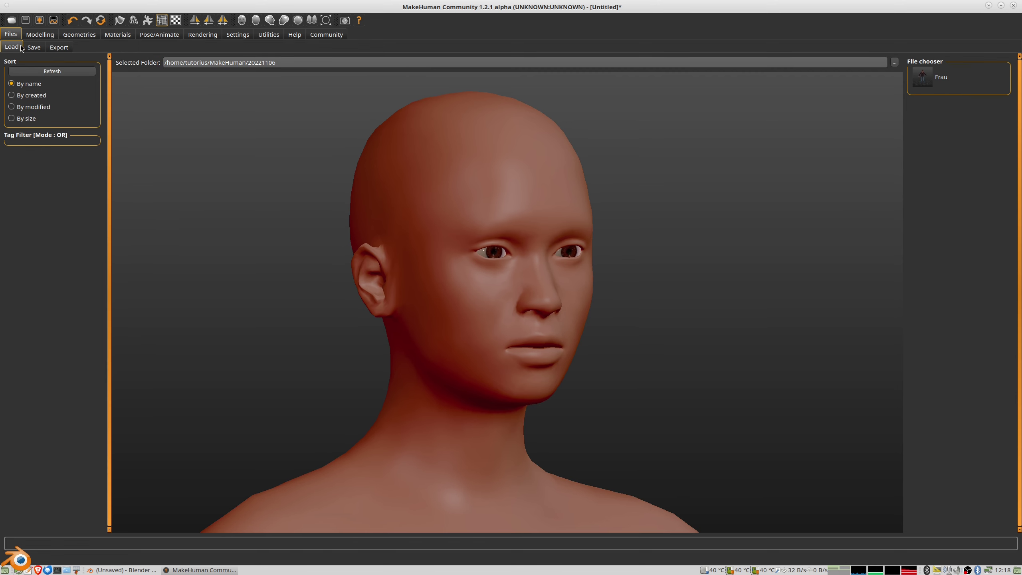
pyautogui.click(58, 47)
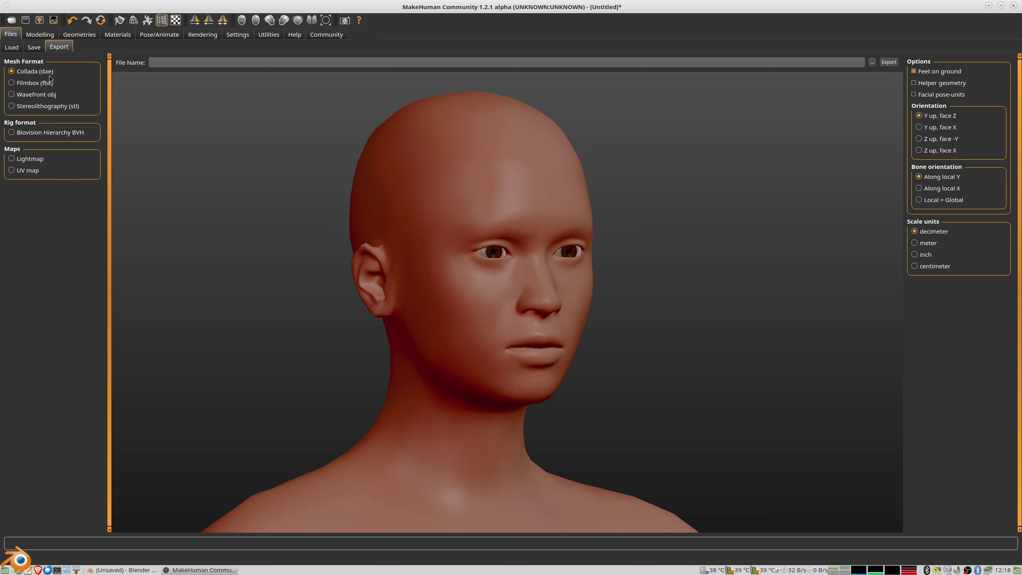
pyautogui.click(871, 62)
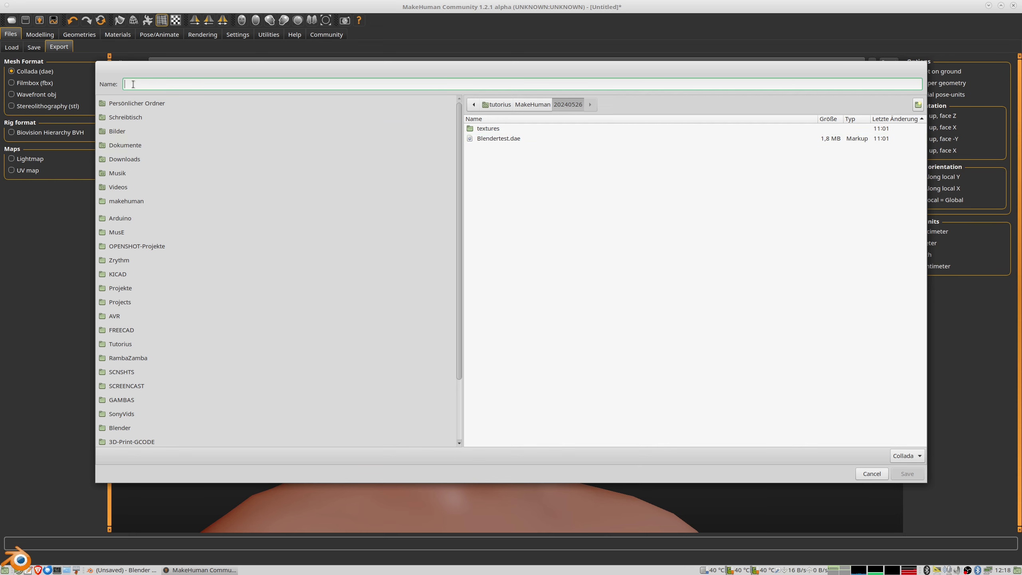
pyautogui.write('Tutorial')
pyautogui.press('Return')
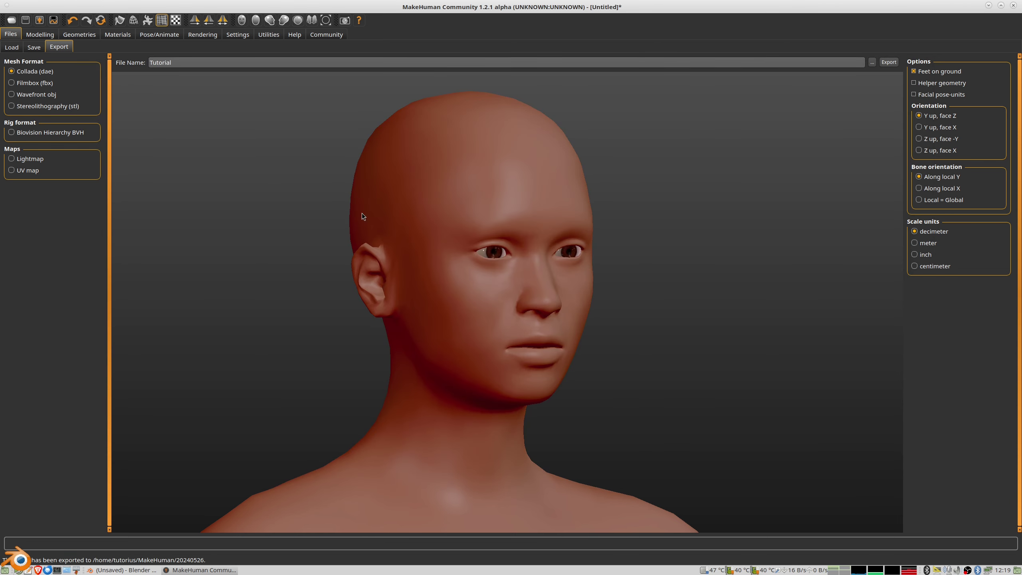
pyautogui.hotkey('alt', 'Tab')
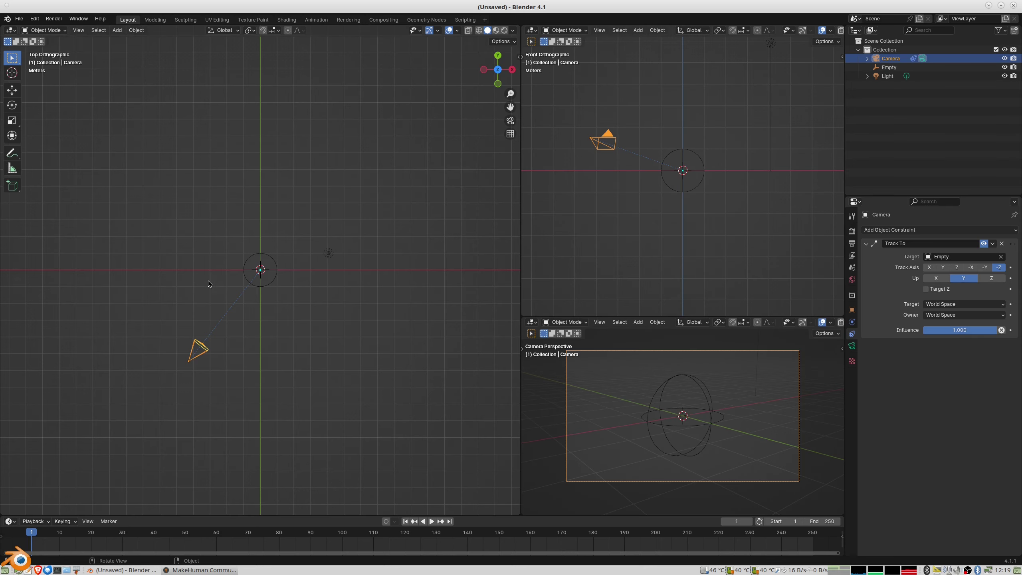
# Start a Collada import and select Tutorial.dae in the MakeHuman/20240526 folder.
pyautogui.click(19, 20)
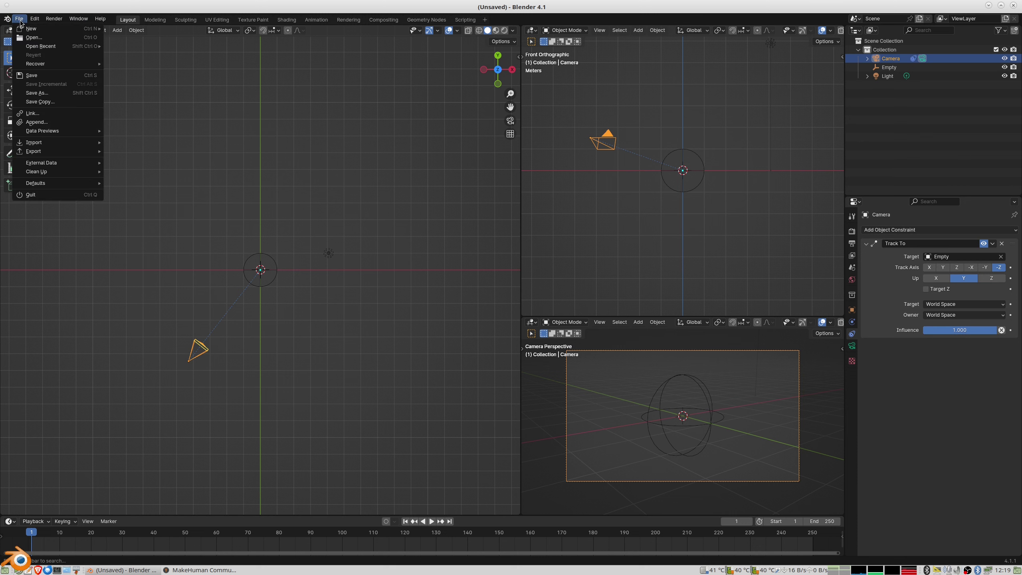
pyautogui.moveTo(34, 142)
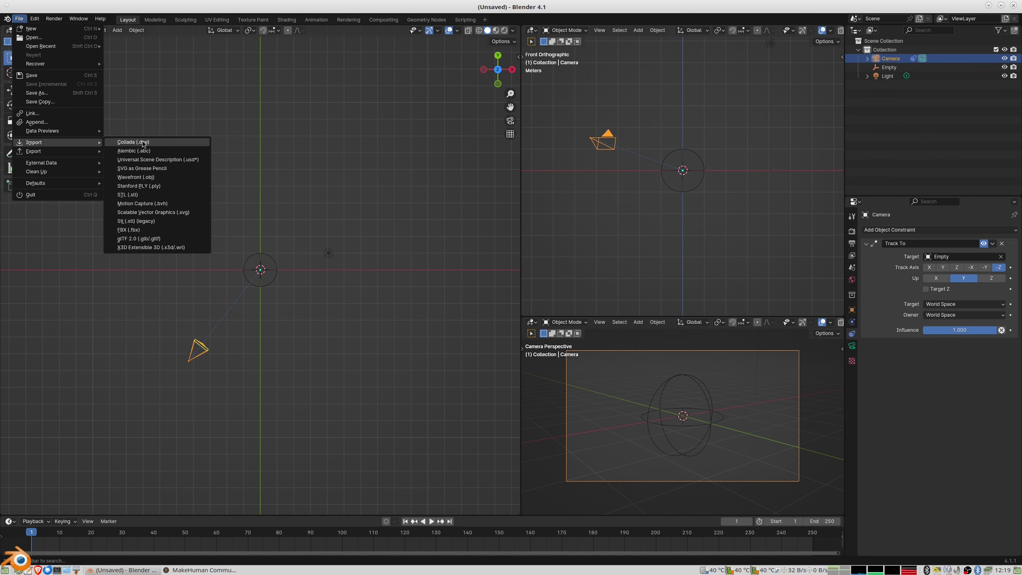
pyautogui.click(136, 145)
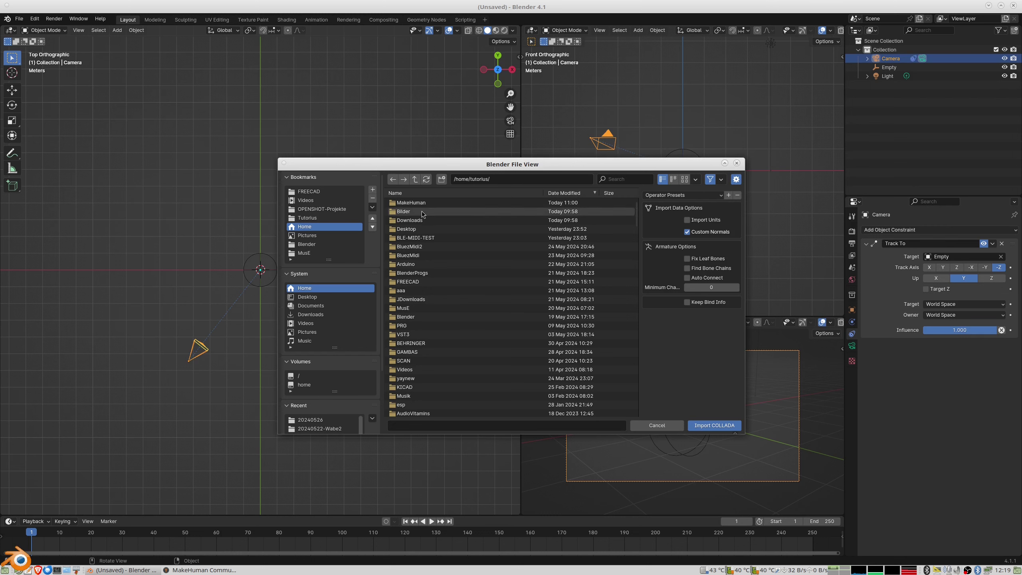
pyautogui.doubleClick(408, 204)
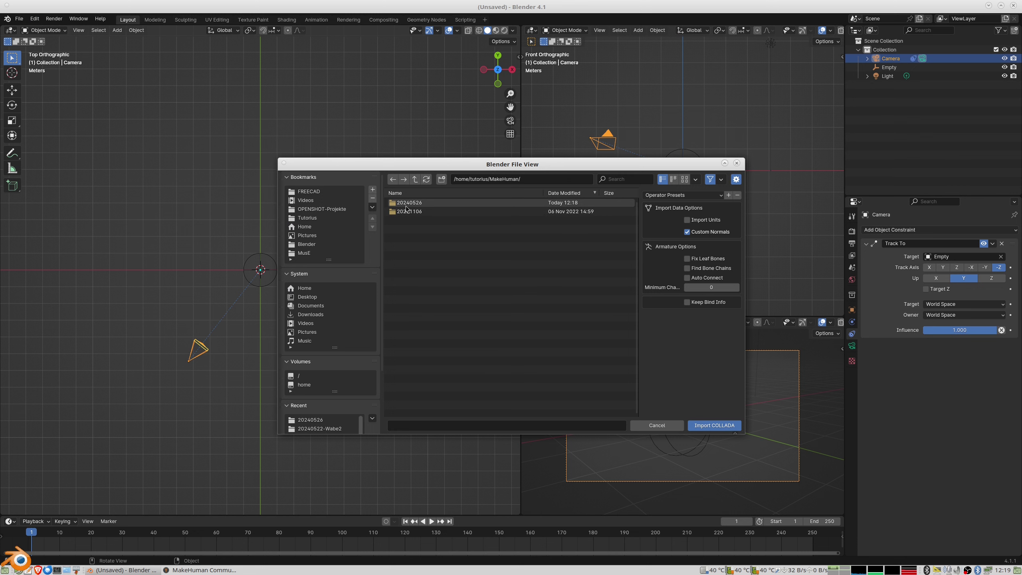
pyautogui.doubleClick(408, 204)
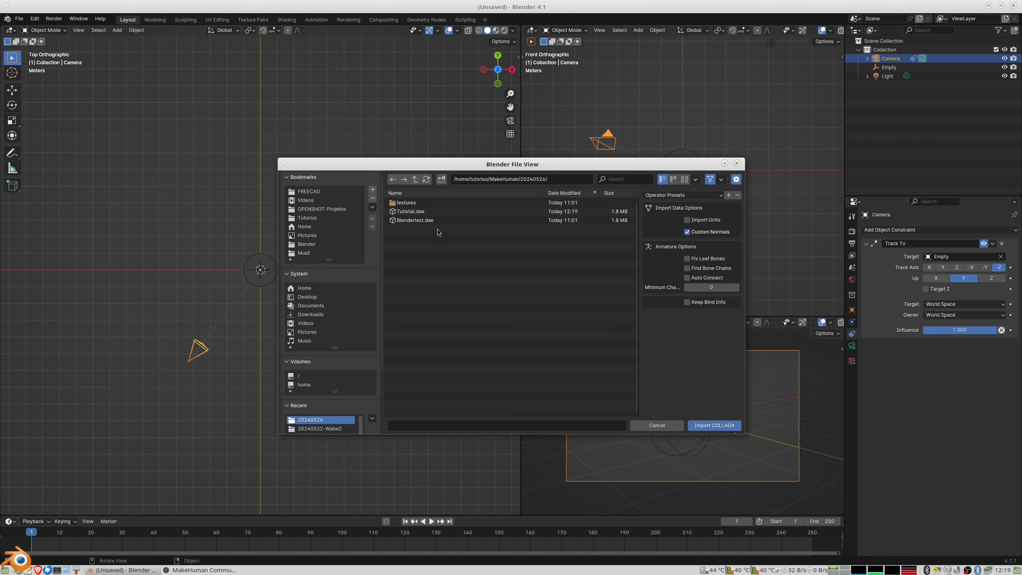
pyautogui.click(414, 214)
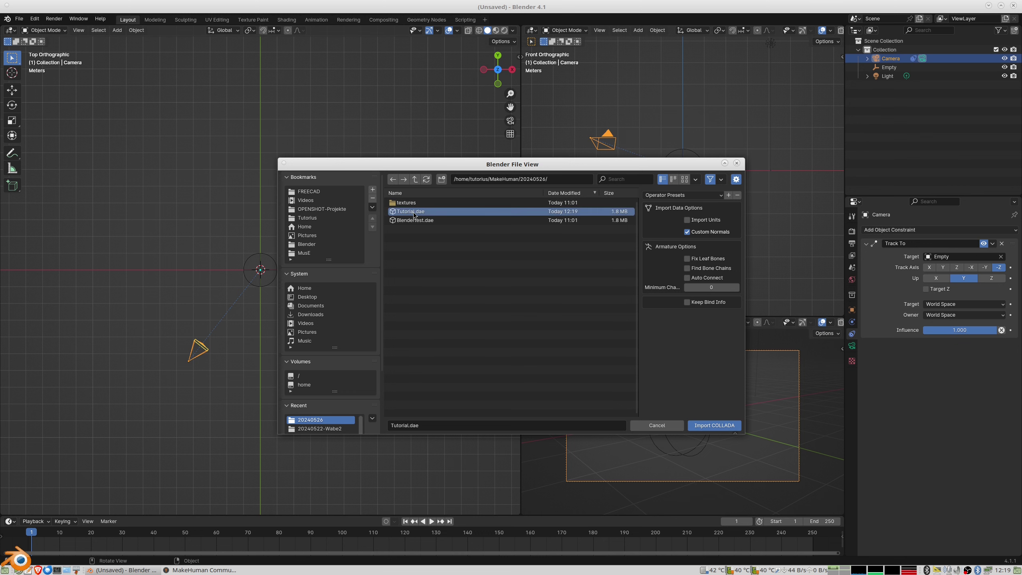
# Import Tutorial.dae and frame the head in the front and right side views.
pyautogui.click(715, 425)
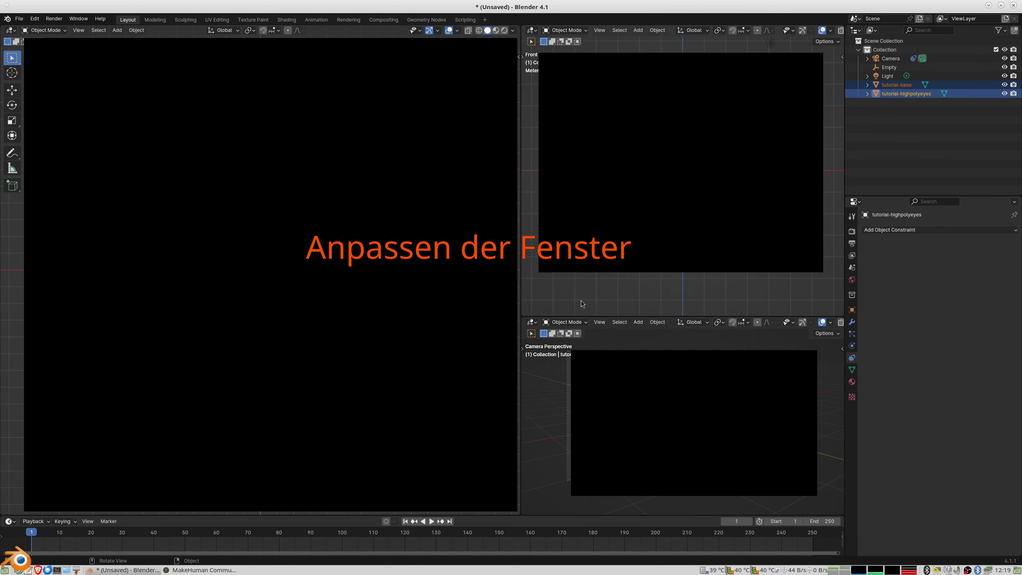
pyautogui.scroll(2, 682, 170)
pyautogui.scroll(2, 683, 171)
pyautogui.keyDown('shift'); pyautogui.moveTo(682, 170); pyautogui.dragTo(682, 282, button='middle'); pyautogui.keyUp('shift')
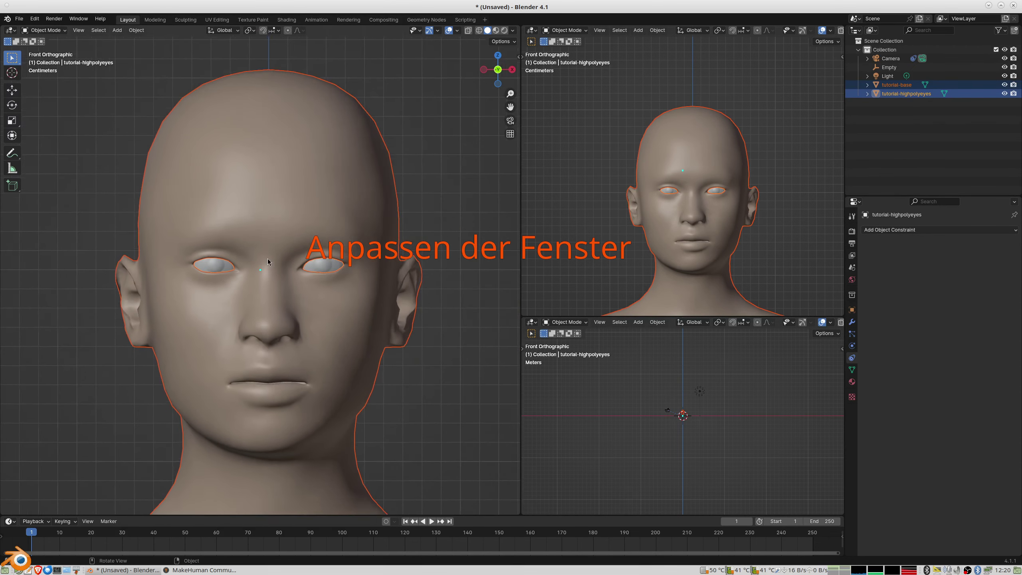
pyautogui.press('KP_3')
pyautogui.keyDown('shift'); pyautogui.moveTo(643, 147); pyautogui.dragTo(668, 138, button='middle'); pyautogui.keyUp('shift')
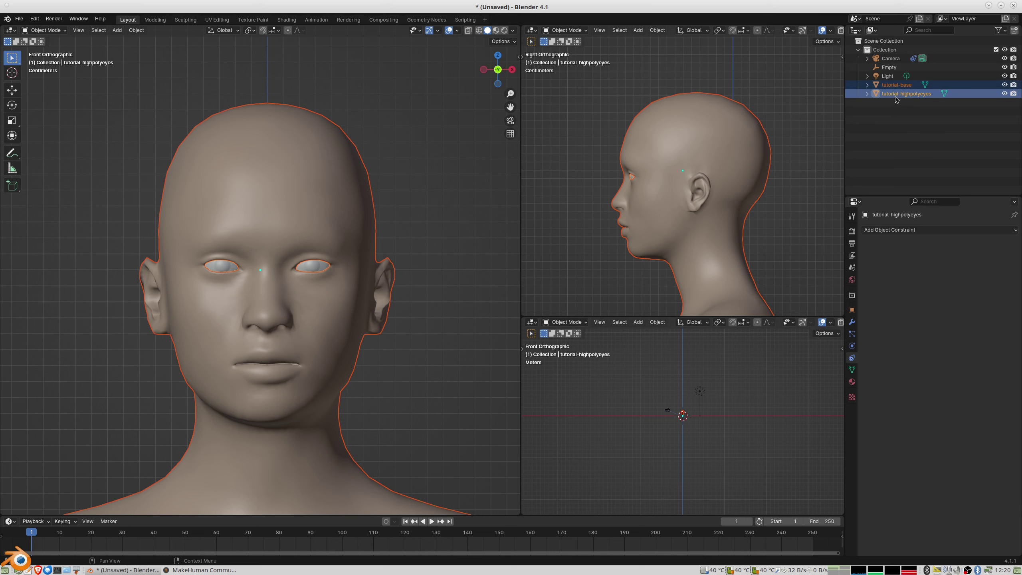
# Hide tutorial-highpolyeyes in the Outliner and make tutorial-base the active object.
pyautogui.click(867, 94)
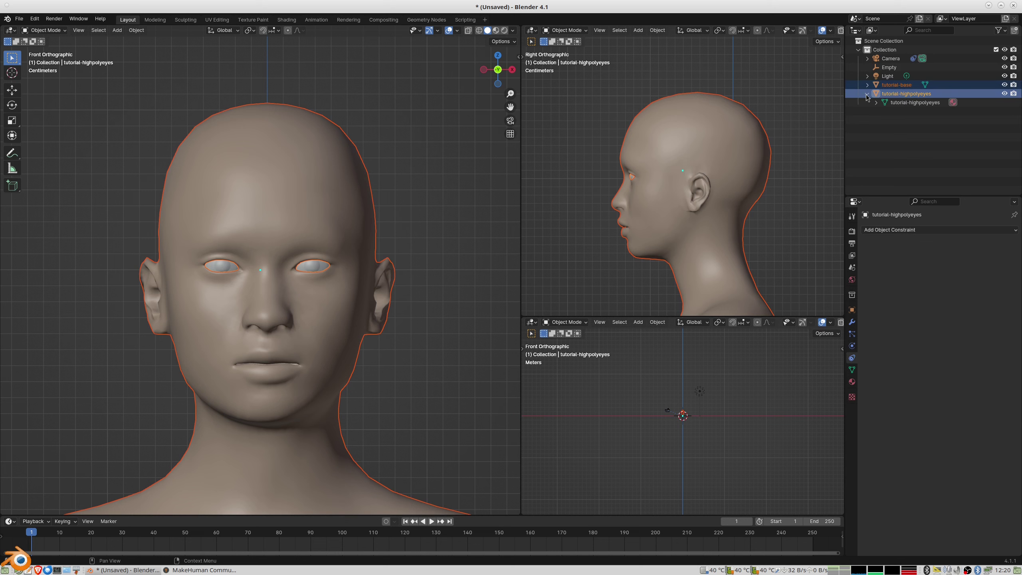
pyautogui.click(1005, 94)
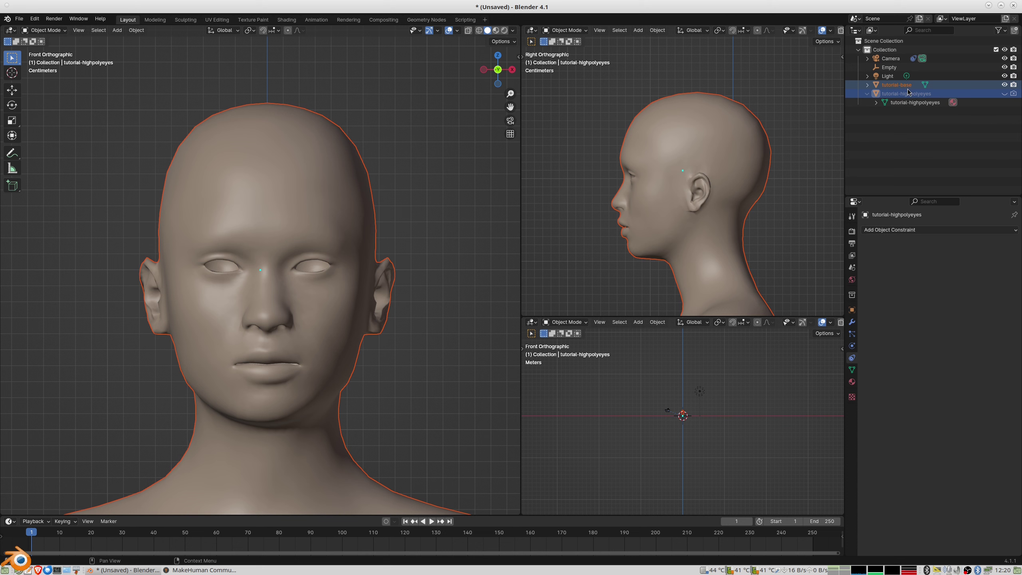
pyautogui.click(868, 85)
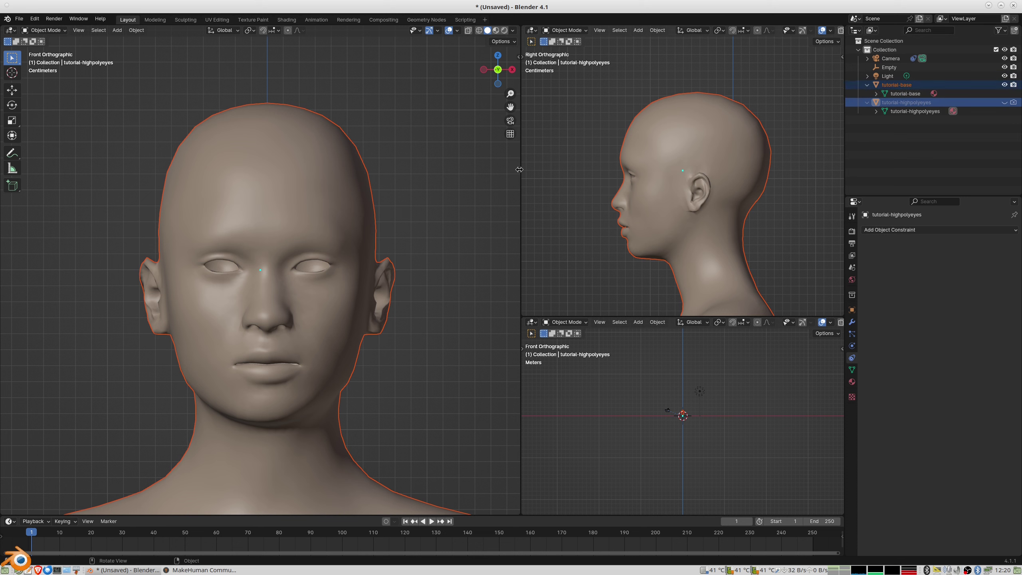
pyautogui.click(364, 253)
# In Edit Mode with edge select, delete the edge loop around the neck.
pyautogui.press('Tab')
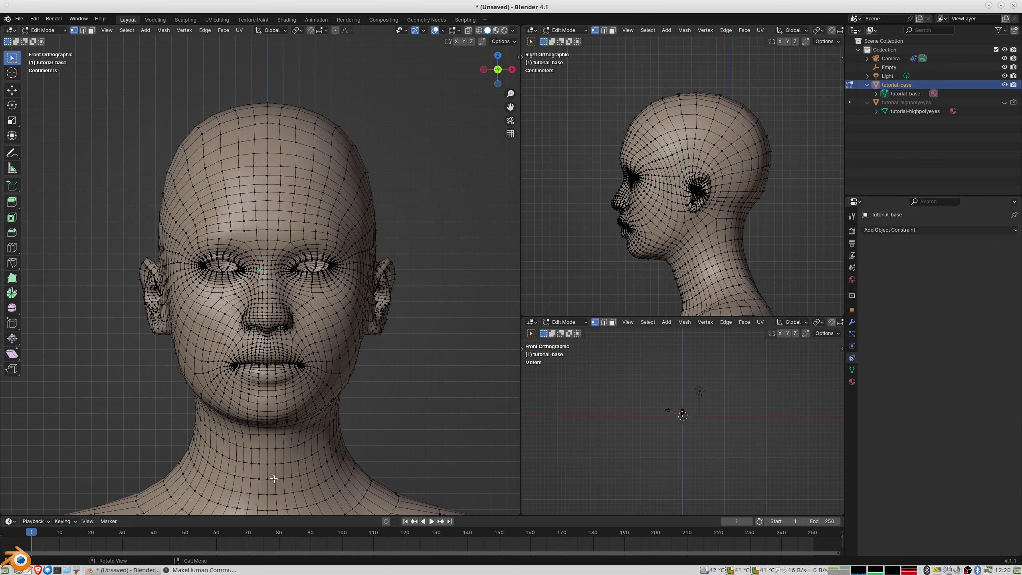
pyautogui.click(83, 32)
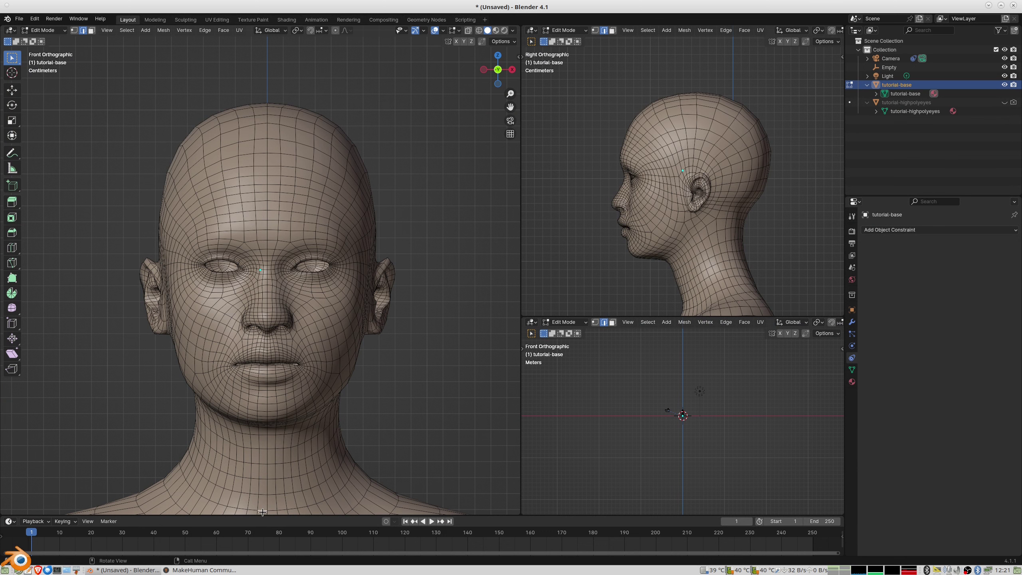
pyautogui.click(125, 33)
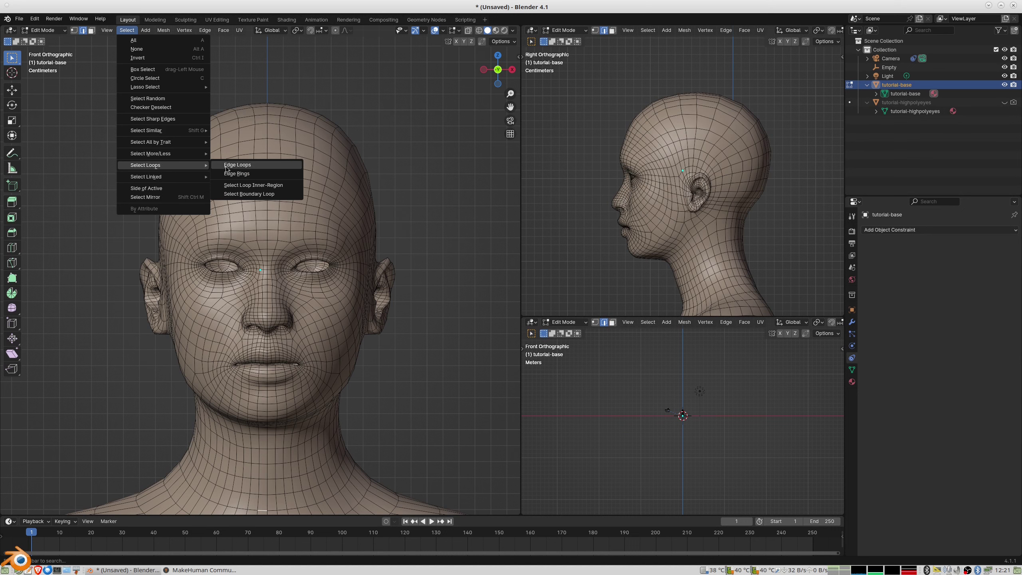
pyautogui.moveTo(145, 165)
pyautogui.click(236, 165)
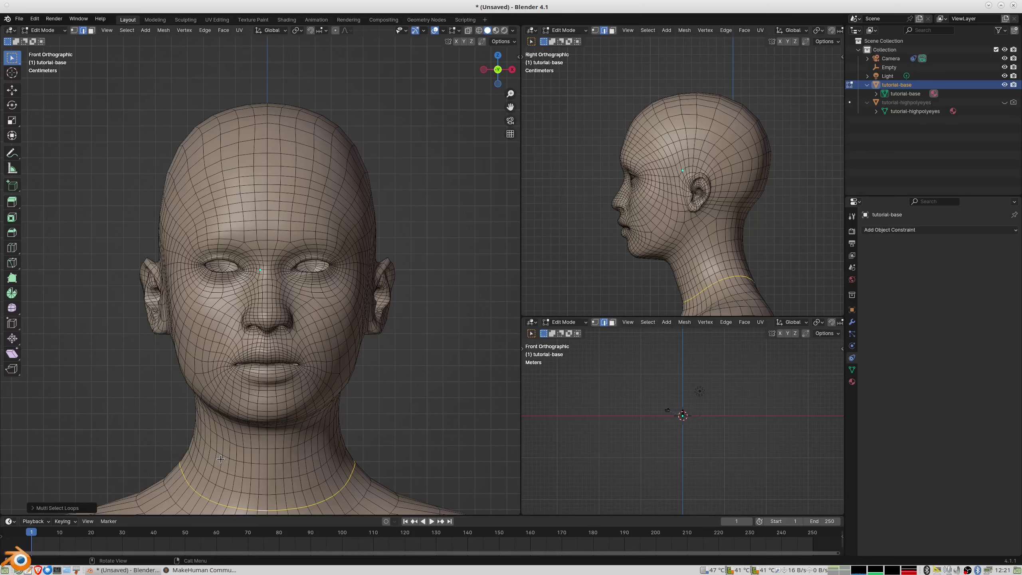
pyautogui.press('x')
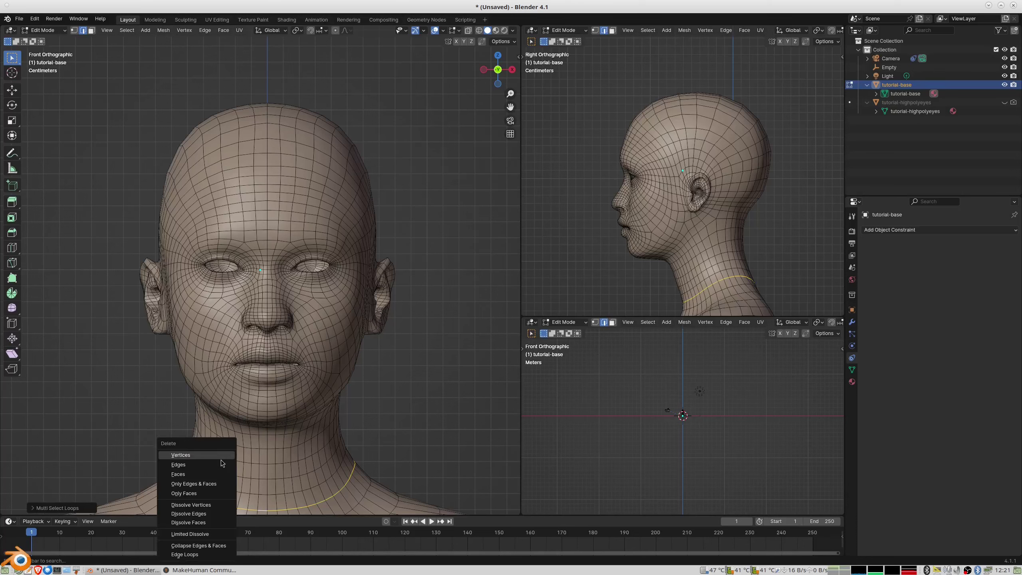
pyautogui.click(221, 461)
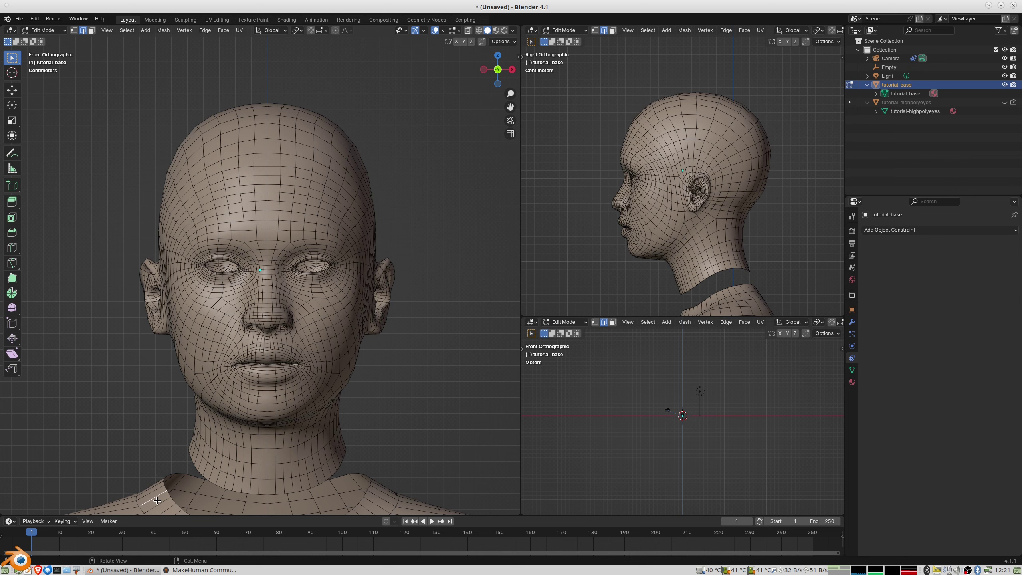
# Select the connected shoulder mesh with Ctrl+L and delete its vertices.
pyautogui.hotkey('ctrl', 'l')
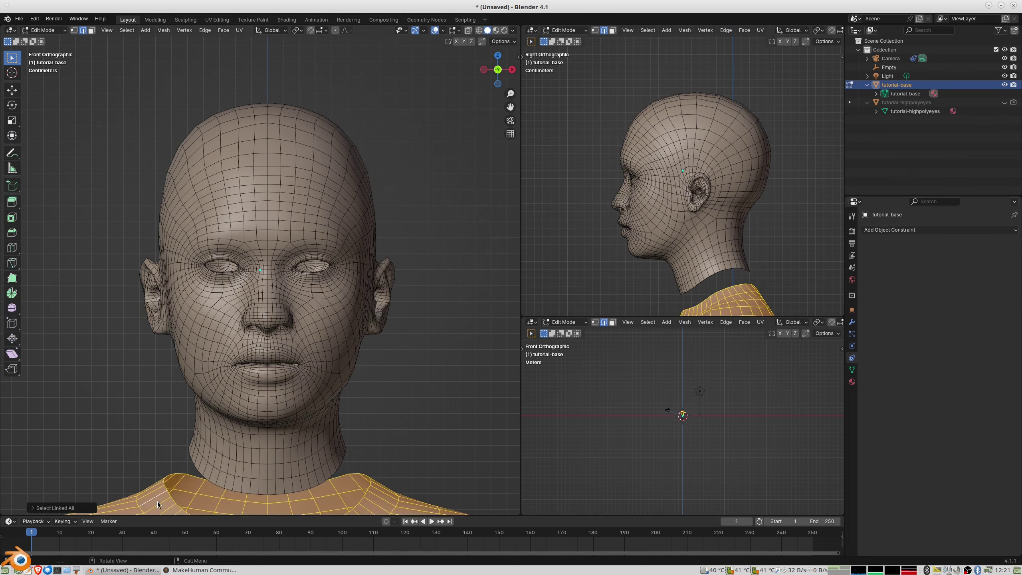
pyautogui.press('x')
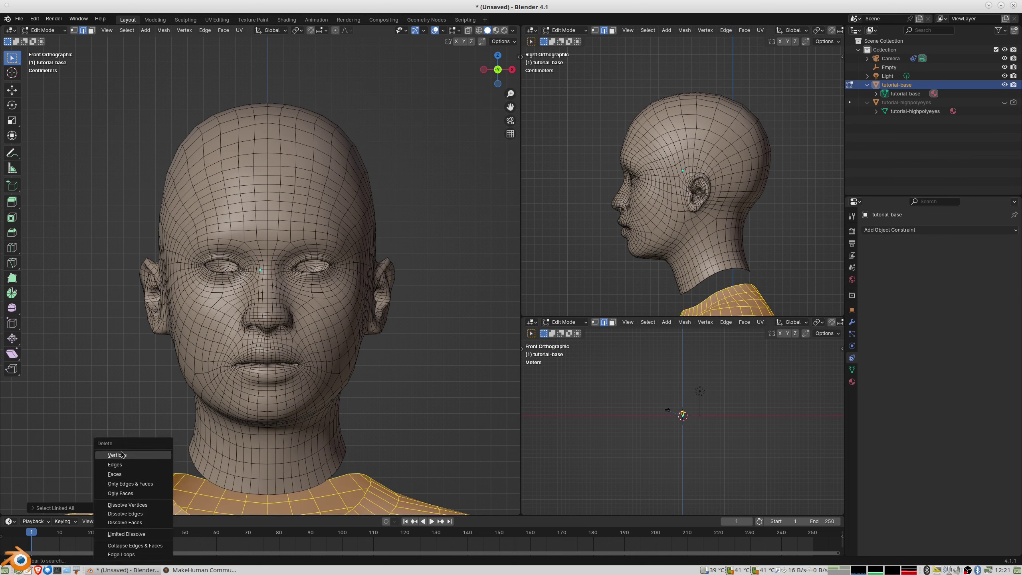
pyautogui.click(125, 455)
# Orbit under the head and zoom the front view to centre on it.
pyautogui.moveTo(218, 413); pyautogui.dragTo(306, 363, button='middle')
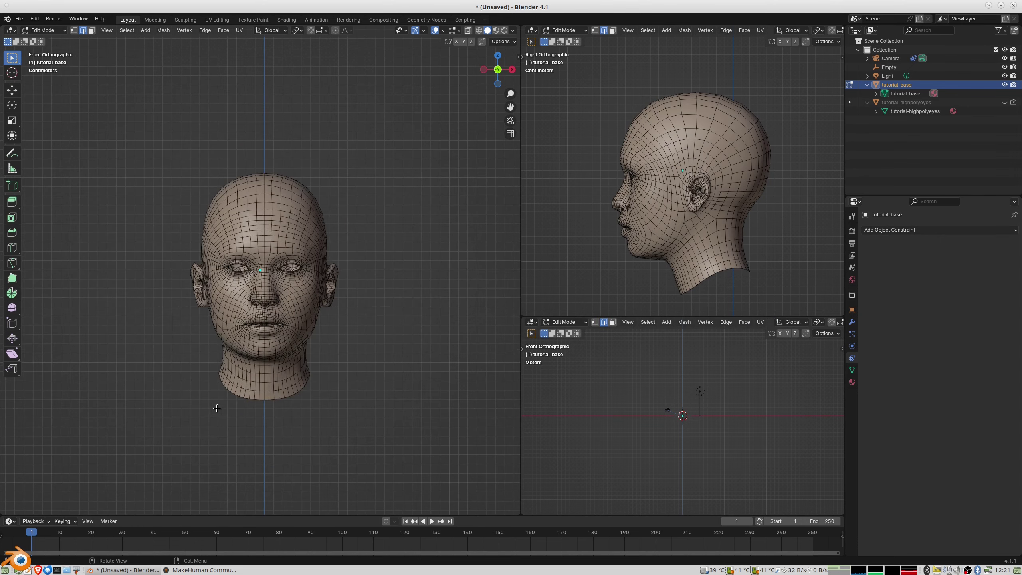
pyautogui.scroll(5, 704, 438)
pyautogui.scroll(2, 706, 445)
pyautogui.keyDown('shift'); pyautogui.moveTo(706, 445); pyautogui.dragTo(708, 511, button='middle'); pyautogui.keyUp('shift')
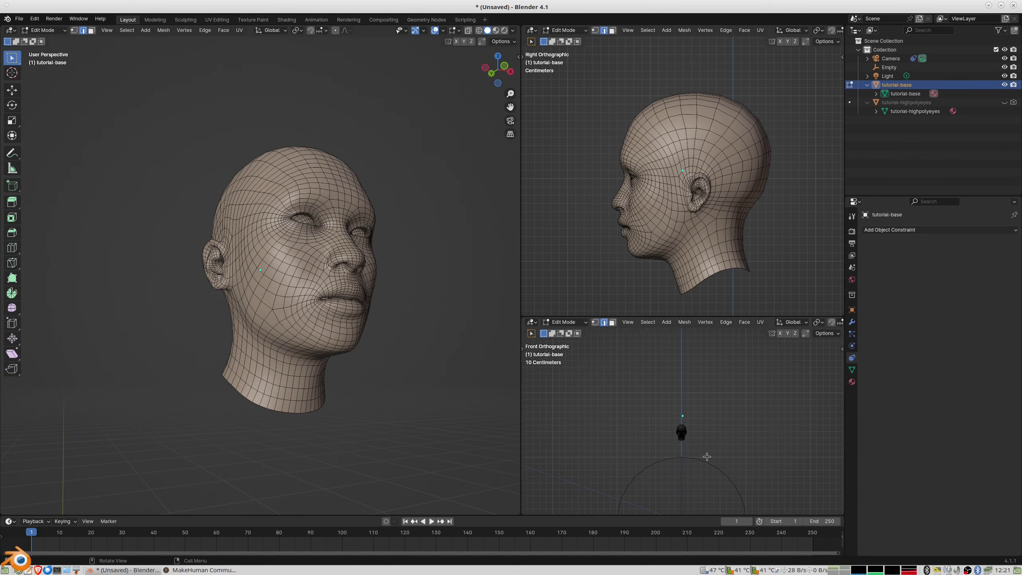
pyautogui.scroll(3, 708, 512)
pyautogui.keyDown('shift'); pyautogui.moveTo(712, 467); pyautogui.dragTo(723, 391, button='middle'); pyautogui.keyUp('shift')
pyautogui.scroll(2, 723, 398)
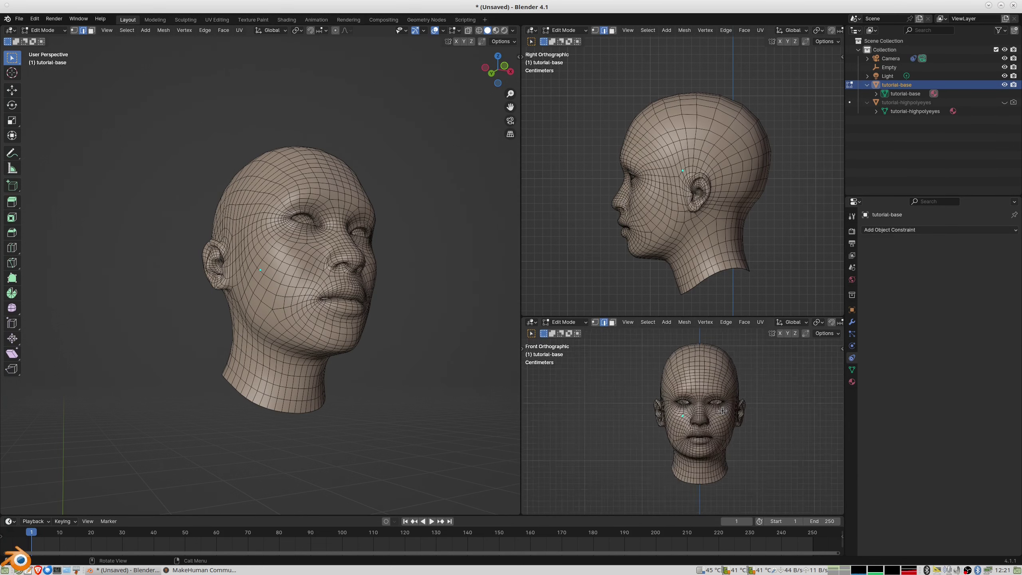
pyautogui.scroll(3, 722, 410)
pyautogui.scroll(-2, 722, 410)
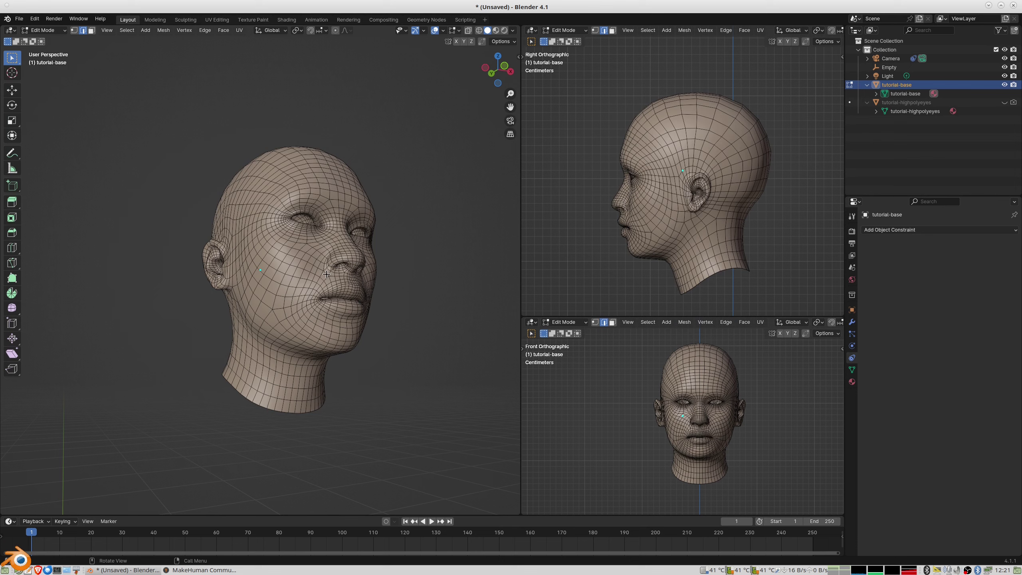
# Tilt the view to see the neck from below and select an edge on its open rim.
pyautogui.moveTo(313, 331)
pyautogui.mouseDown(button='middle')
pyautogui.moveTo(317, 308)
pyautogui.moveTo(272, 334)
pyautogui.moveTo(337, 334)
pyautogui.mouseUp(button='middle')
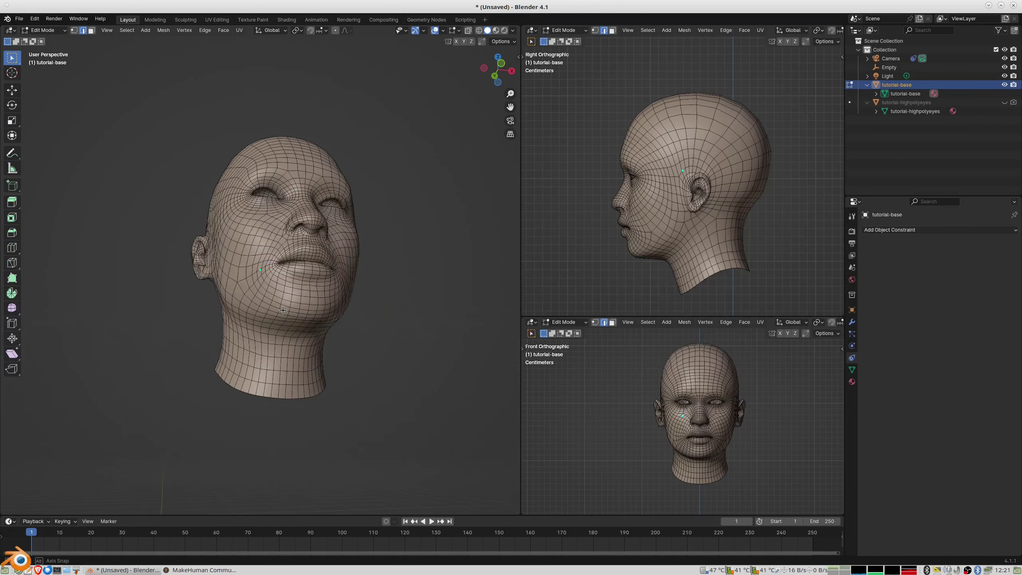
pyautogui.scroll(1, 313, 271)
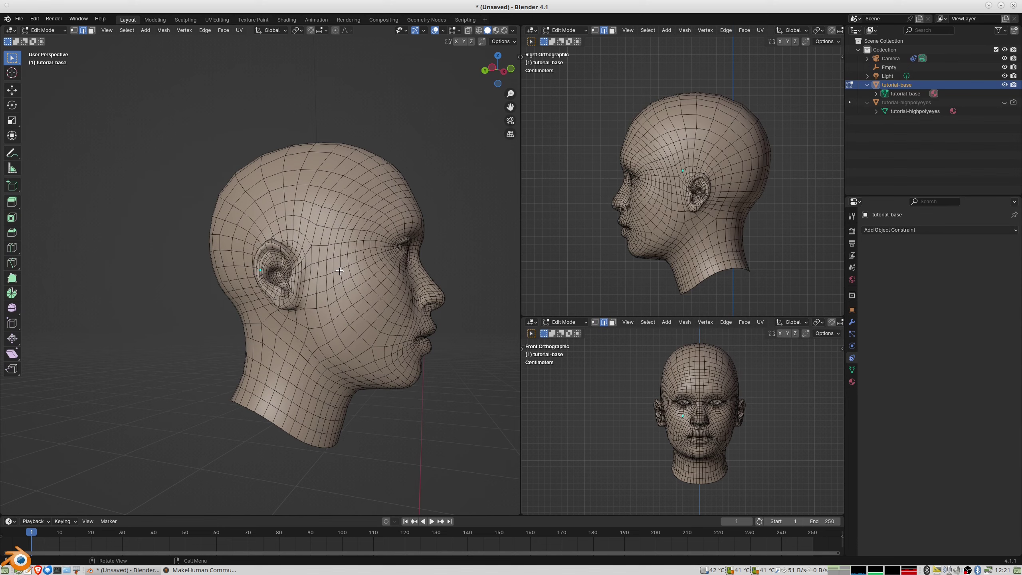
pyautogui.moveTo(322, 329); pyautogui.dragTo(290, 445, button='middle')
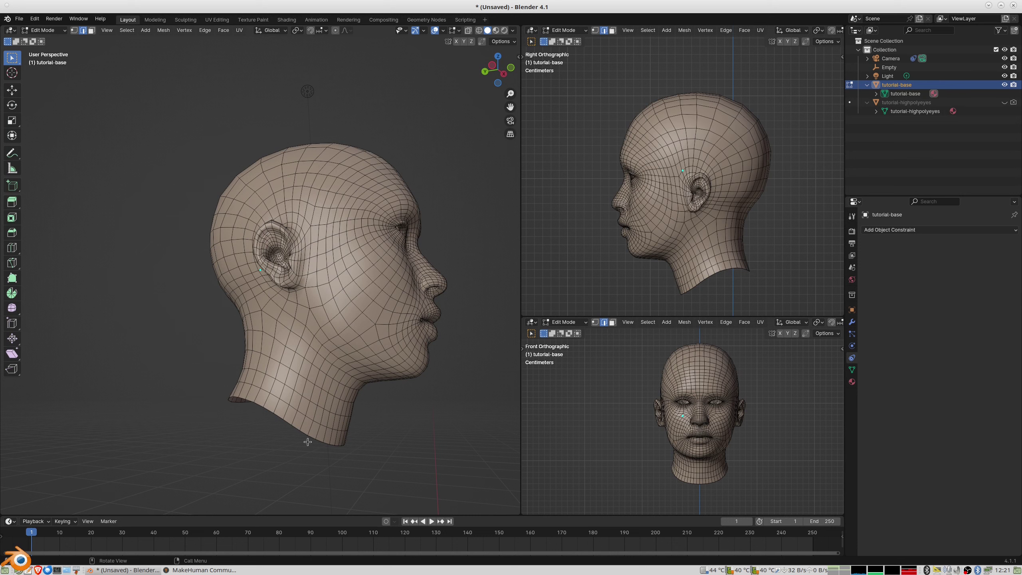
pyautogui.click(288, 421)
# Select the neck's open rim loop and switch to front orthographic view.
pyautogui.click(129, 31)
pyautogui.moveTo(146, 165)
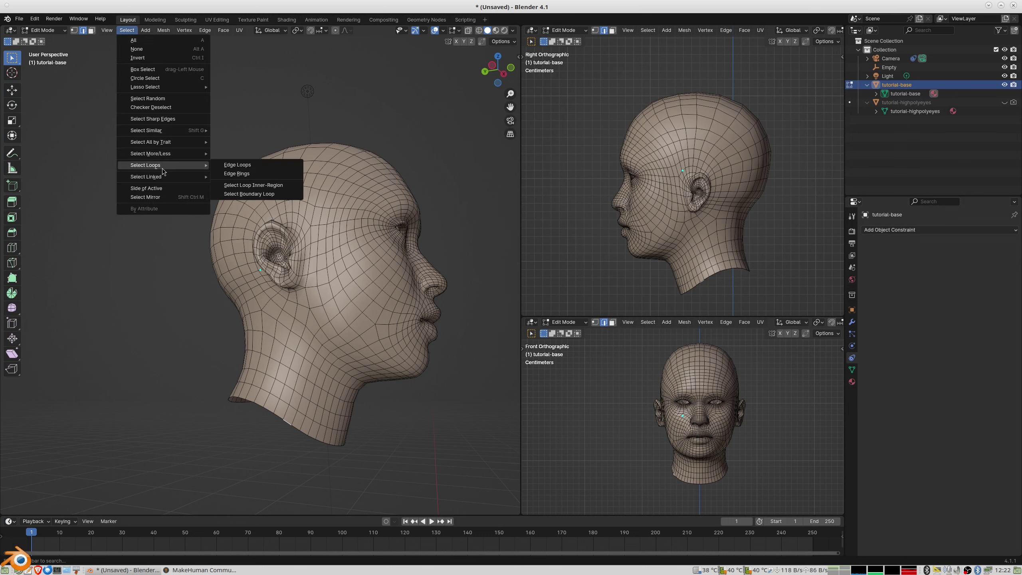
pyautogui.click(249, 169)
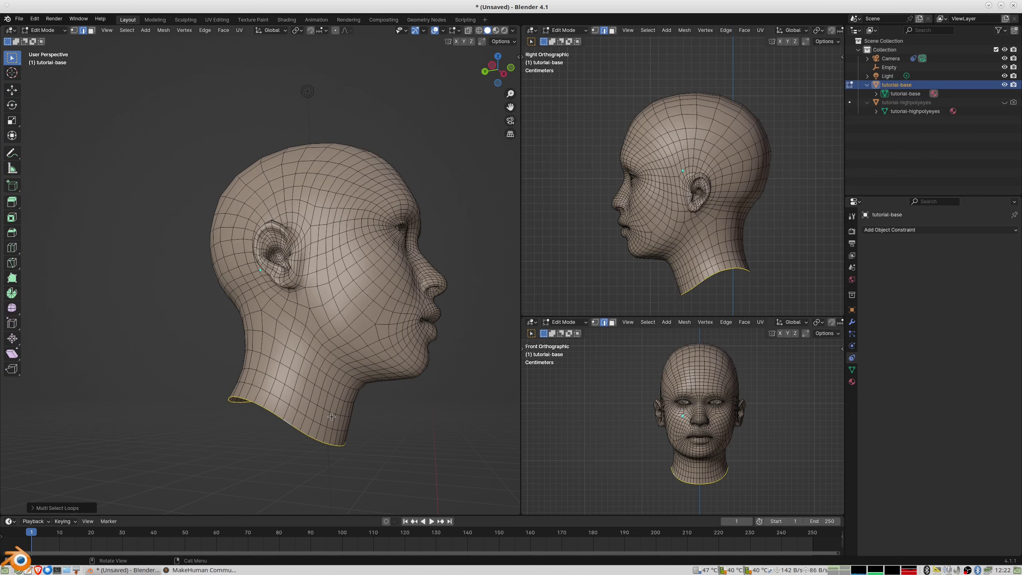
pyautogui.moveTo(319, 422); pyautogui.dragTo(298, 406, button='middle')
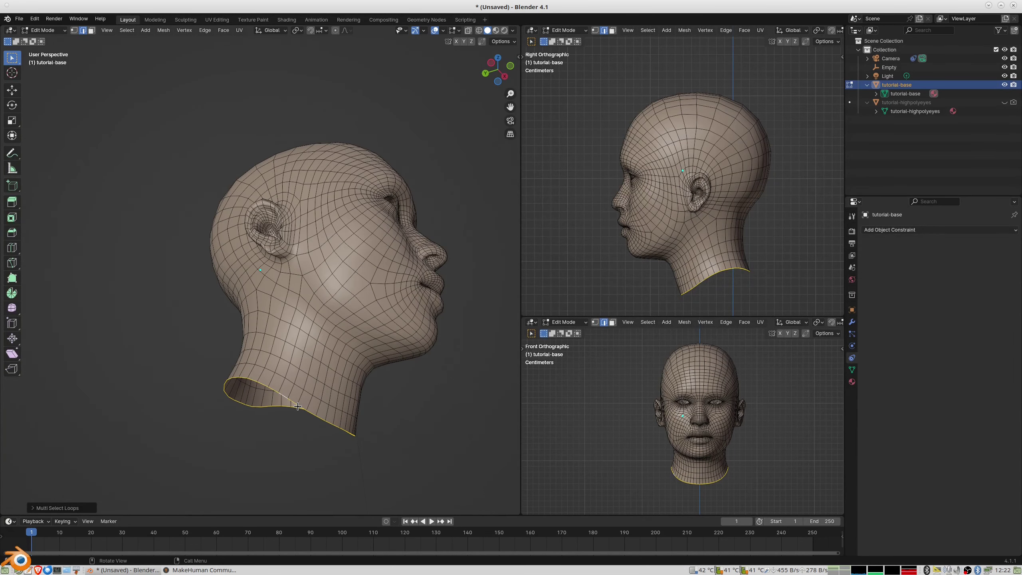
pyautogui.press('KP_1')
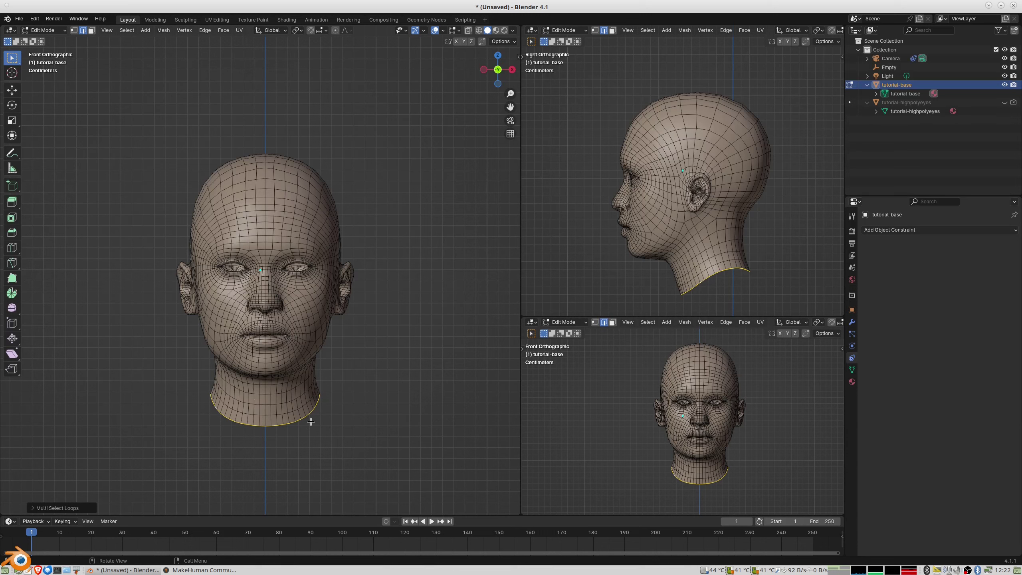
# Flatten the neck rim level with a Z-only scale.
pyautogui.press('s')
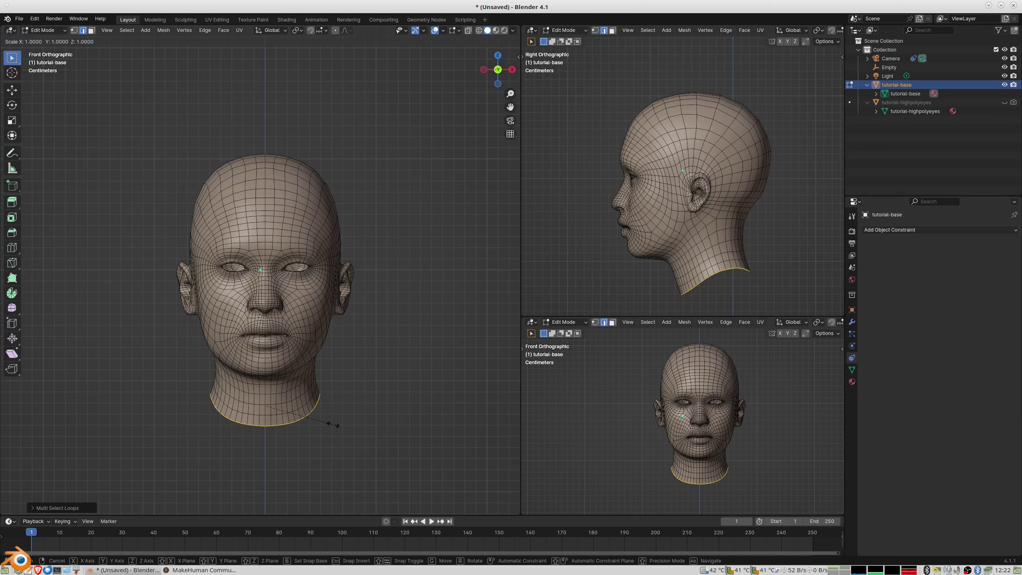
pyautogui.press('z')
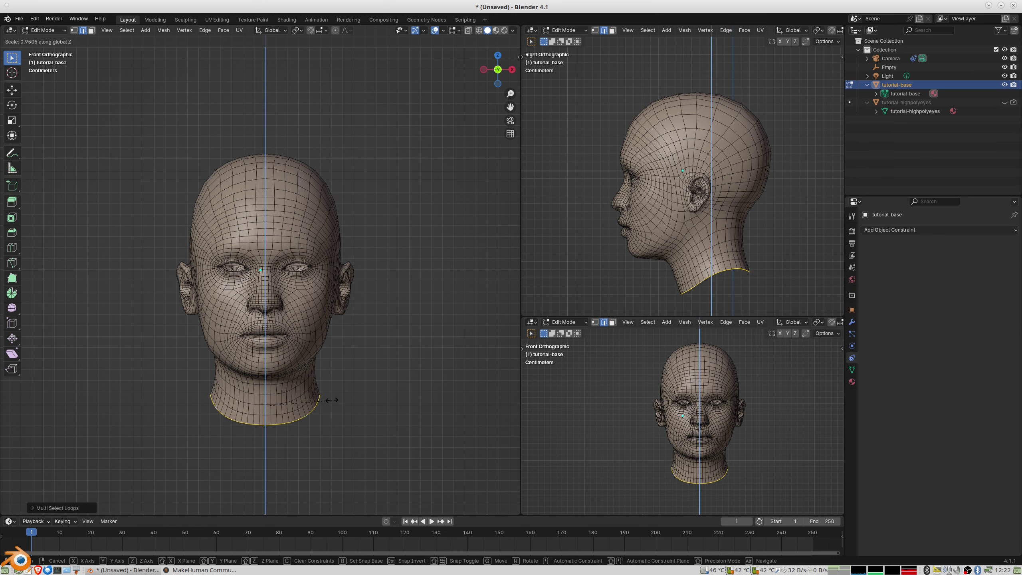
pyautogui.click(273, 393)
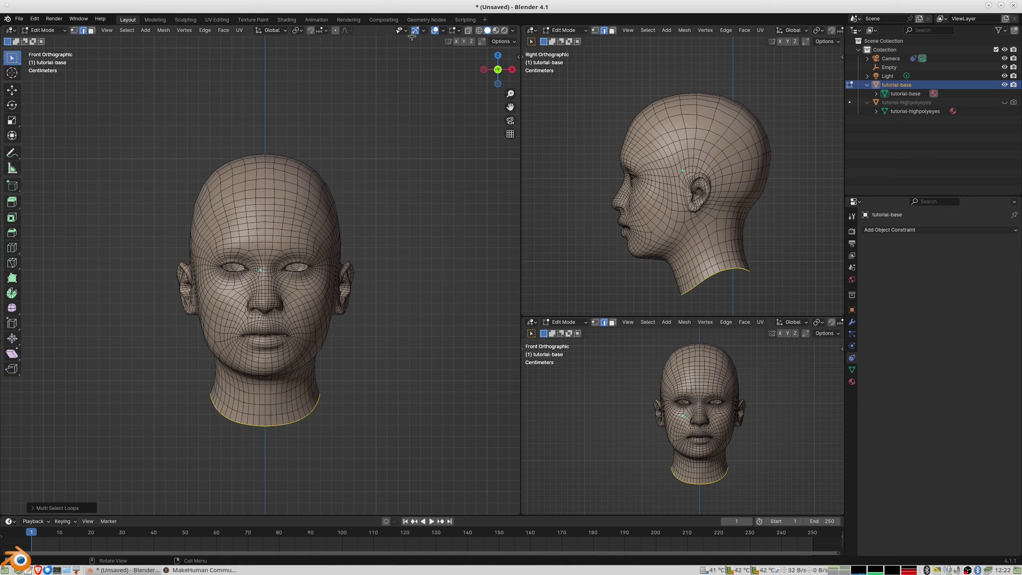
# Turn on proportional editing and scale the neck loop, adjusting the falloff size.
pyautogui.click(334, 31)
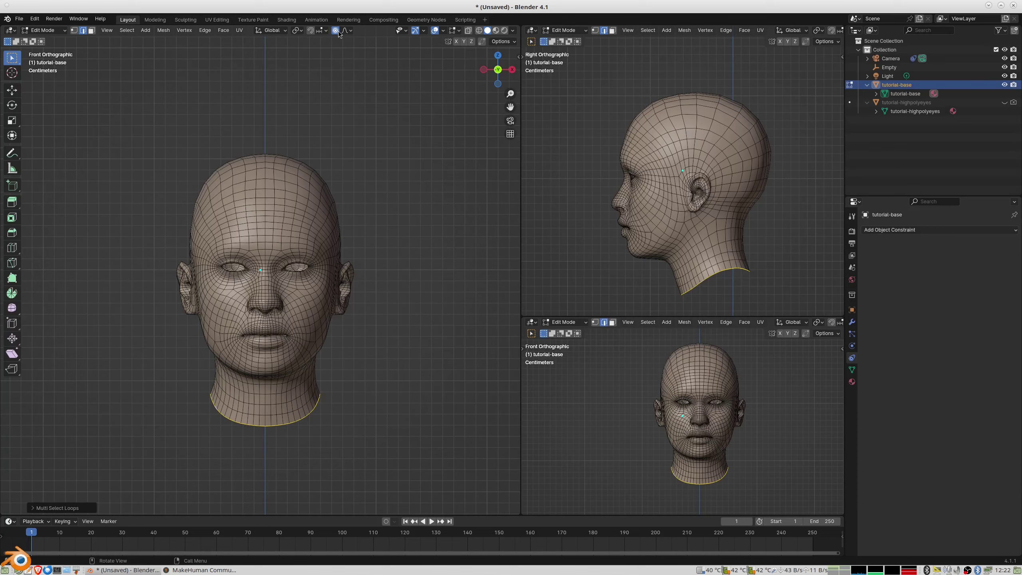
pyautogui.press('s')
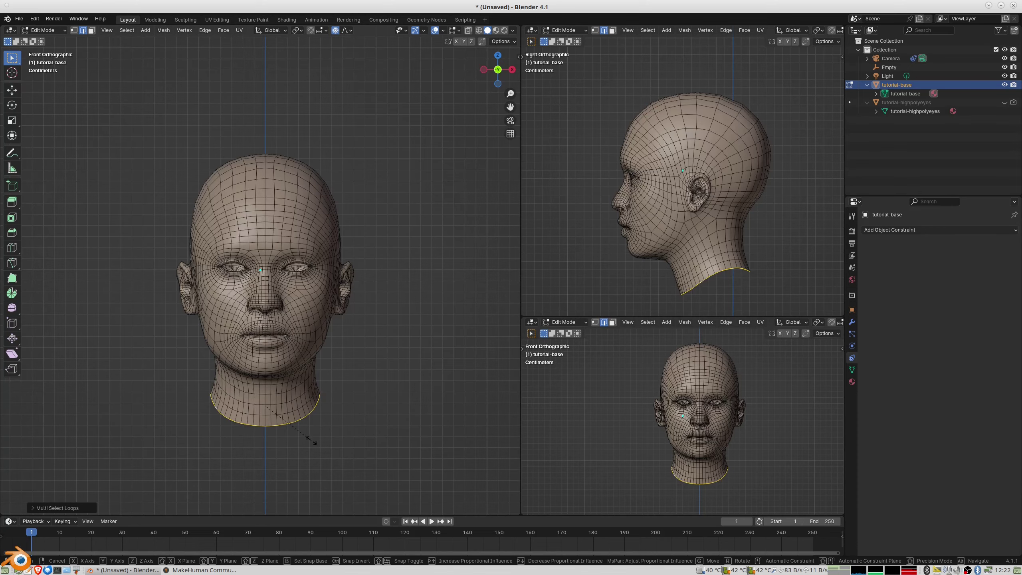
pyautogui.scroll(1, 308, 435)
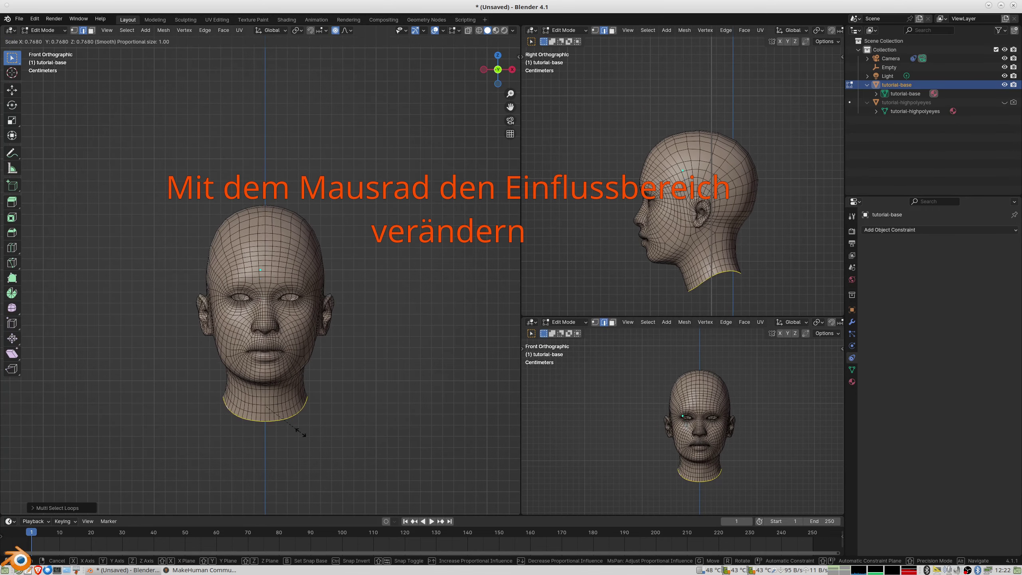
pyautogui.scroll(8, 302, 434)
pyautogui.scroll(8, 302, 434)
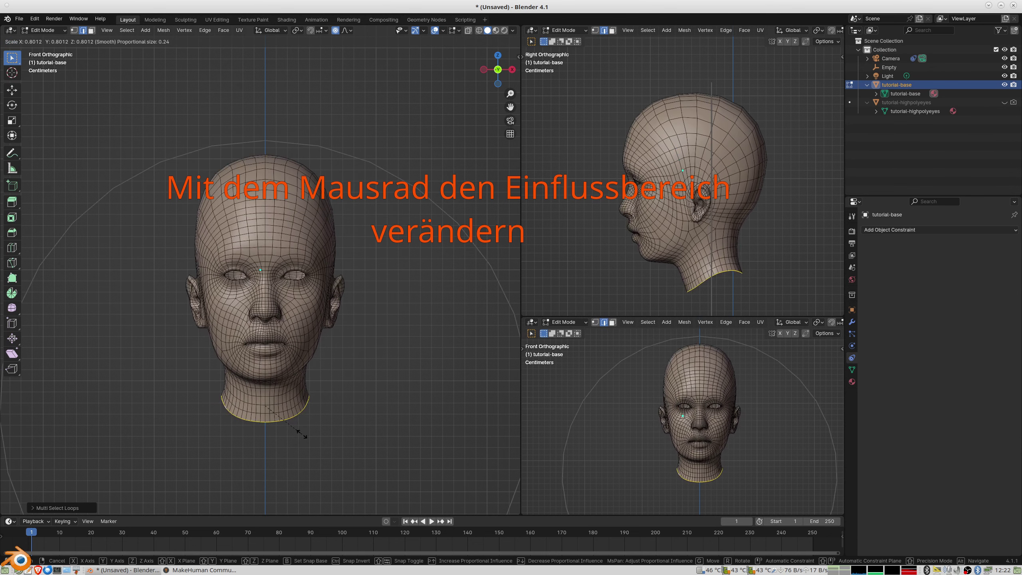
pyautogui.scroll(5, 302, 434)
pyautogui.scroll(4, 301, 434)
pyautogui.scroll(3, 301, 435)
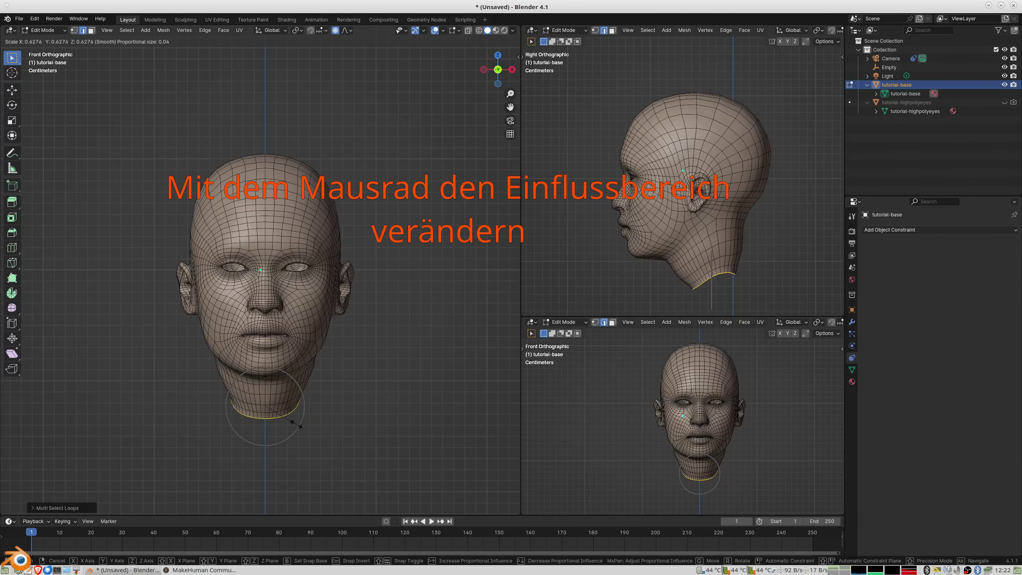
pyautogui.scroll(4, 301, 449)
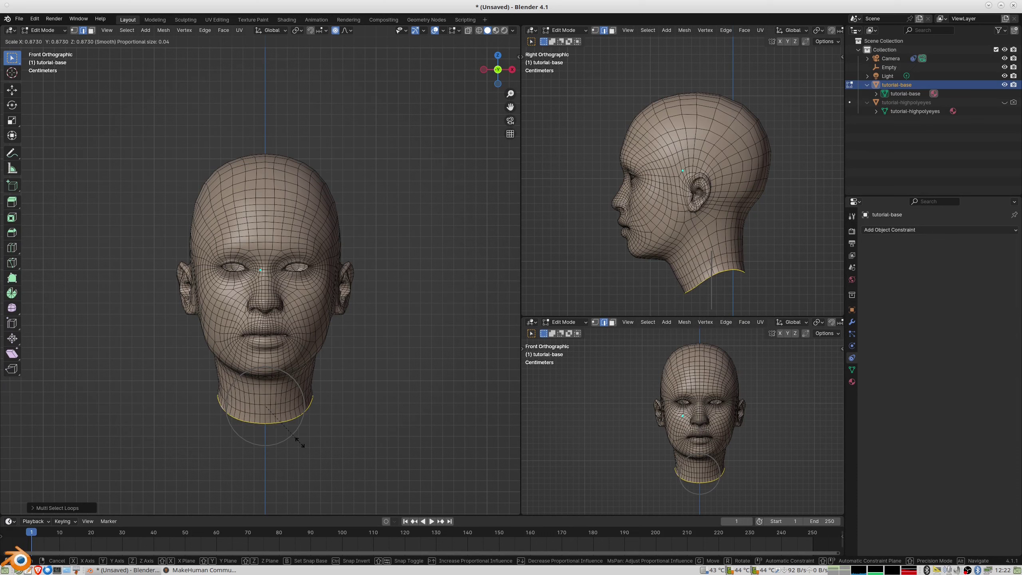
pyautogui.click(300, 442)
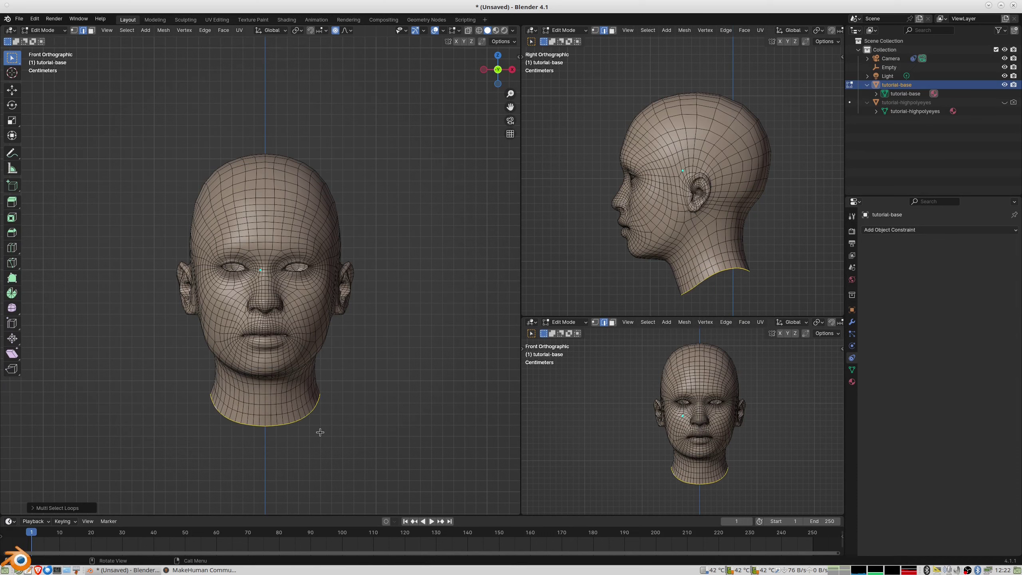
# Rescale the neck loop along Z with proportional falloff.
pyautogui.press('s')
pyautogui.press('z')
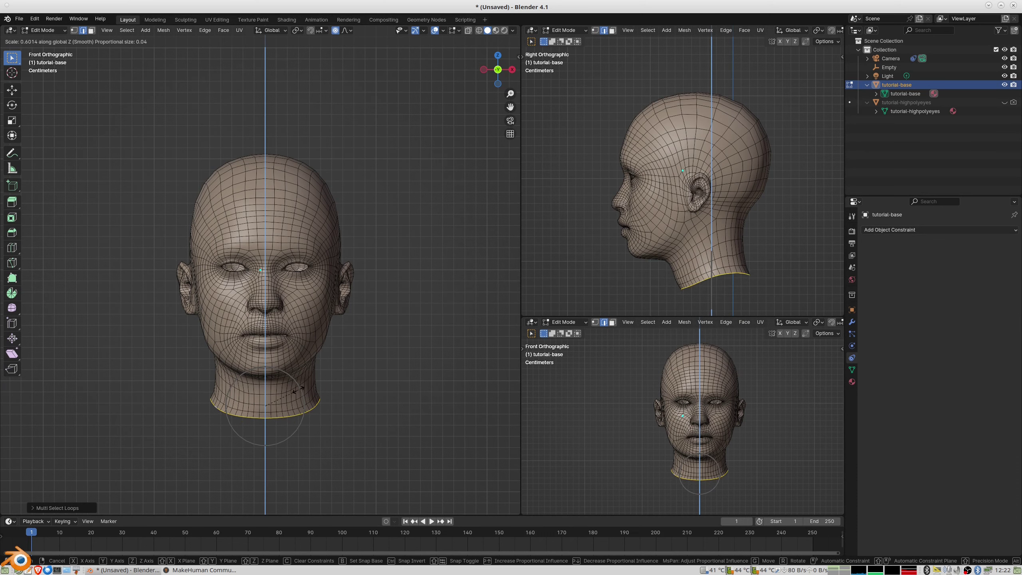
pyautogui.scroll(-4, 277, 392)
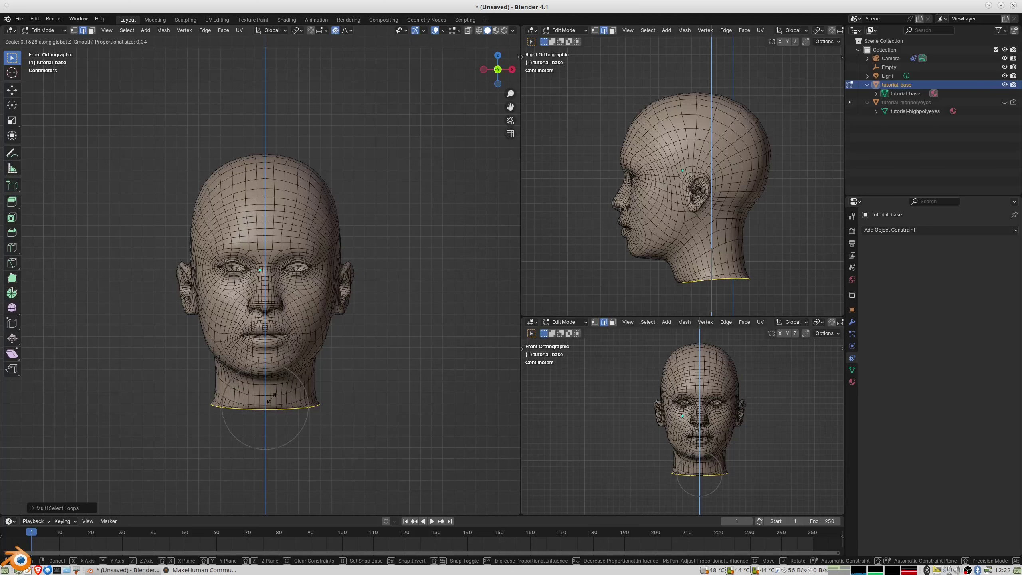
pyautogui.scroll(5, 271, 398)
pyautogui.scroll(2, 272, 398)
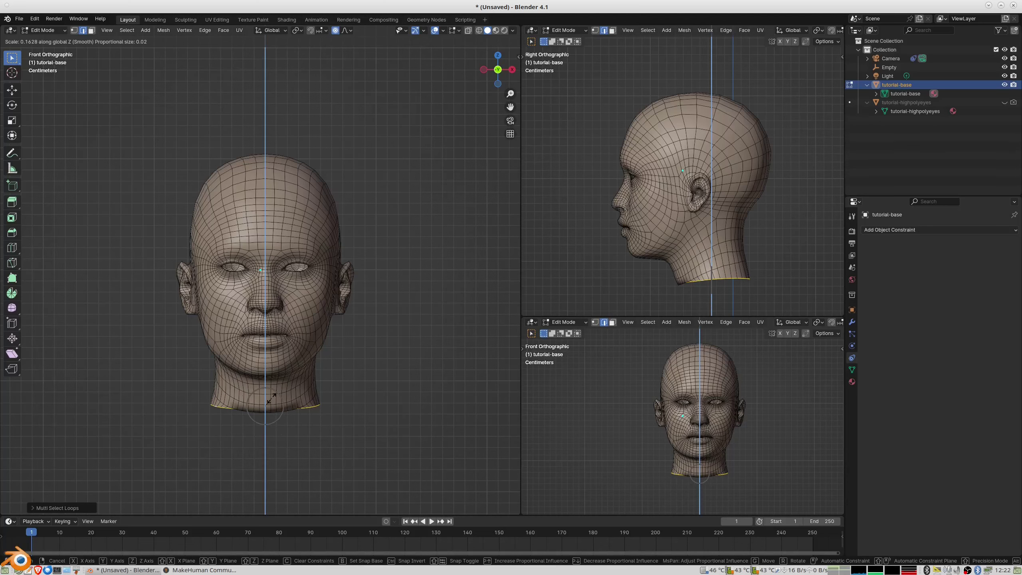
pyautogui.scroll(-2, 272, 399)
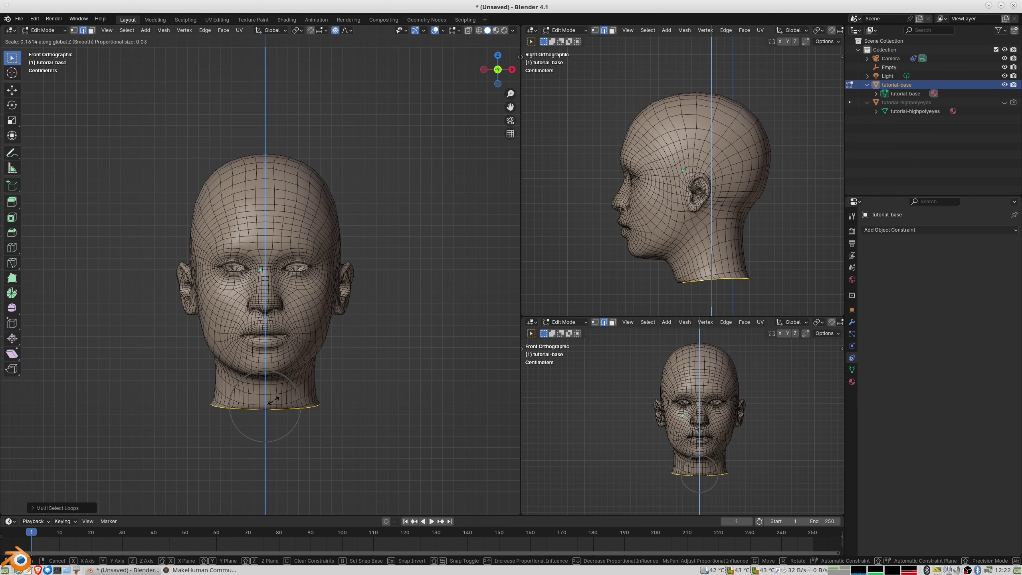
pyautogui.click(273, 400)
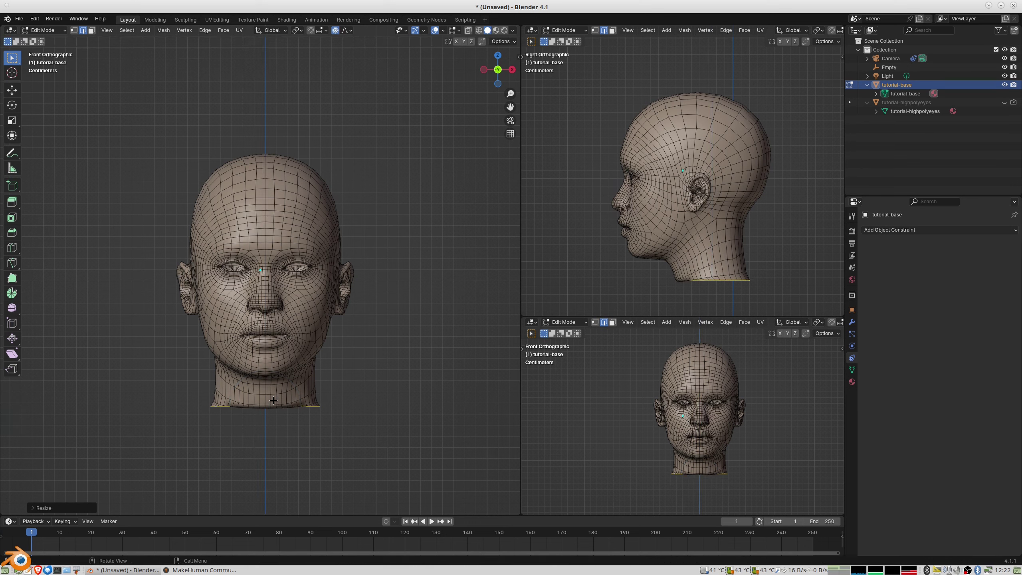
# Move the neck loop down along Z, shrinking the proportional falloff.
pyautogui.press('g')
pyautogui.press('z')
pyautogui.scroll(4, 275, 405)
pyautogui.scroll(4, 275, 409)
pyautogui.scroll(5, 276, 411)
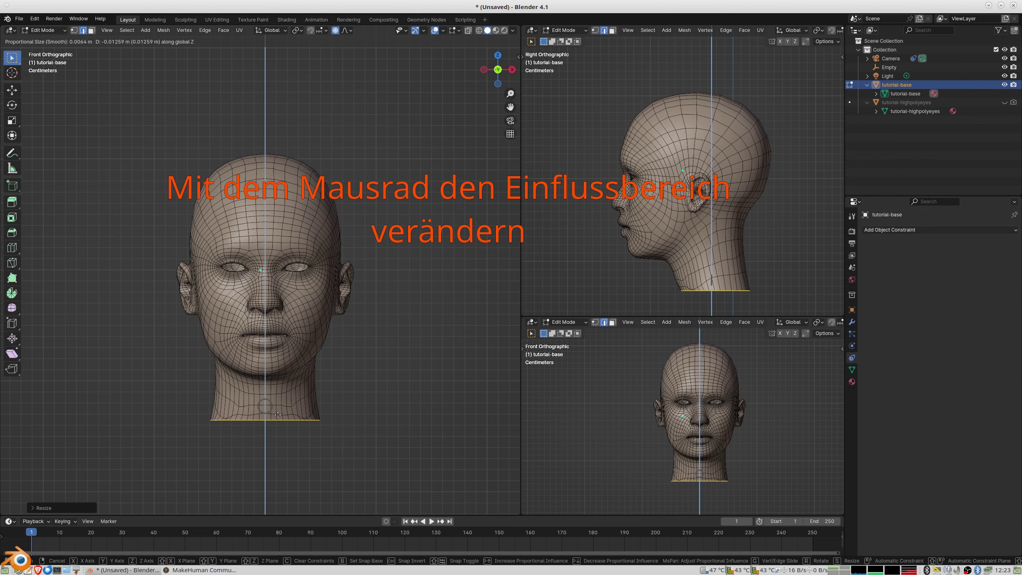
# Widen the neck's bottom opening about 15% in X and Y only, keeping its height level.
pyautogui.click(277, 414)
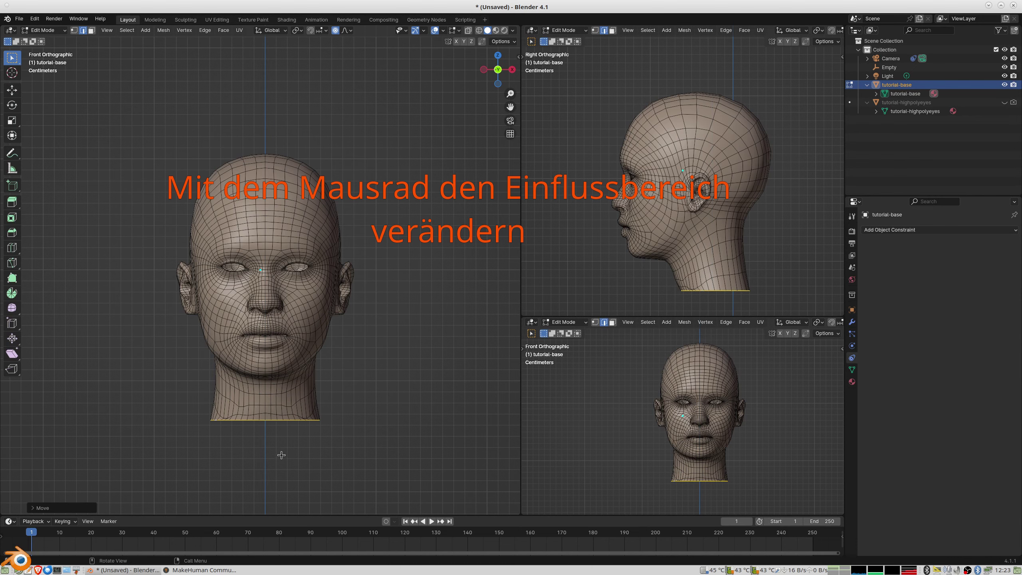
pyautogui.moveTo(277, 414); pyautogui.dragTo(303, 421, button='middle')
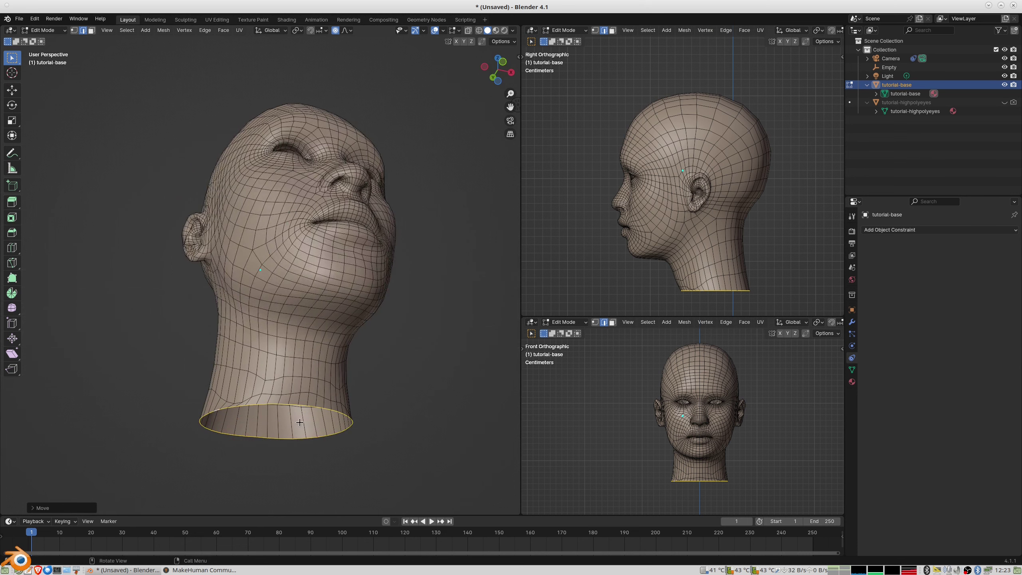
pyautogui.press('s')
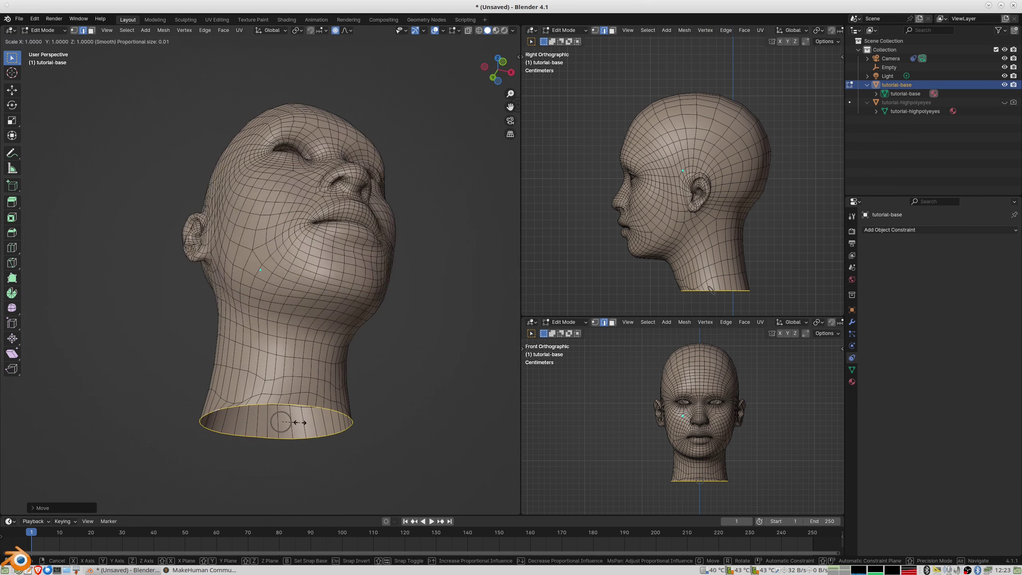
pyautogui.hotkey('shift', 'z')
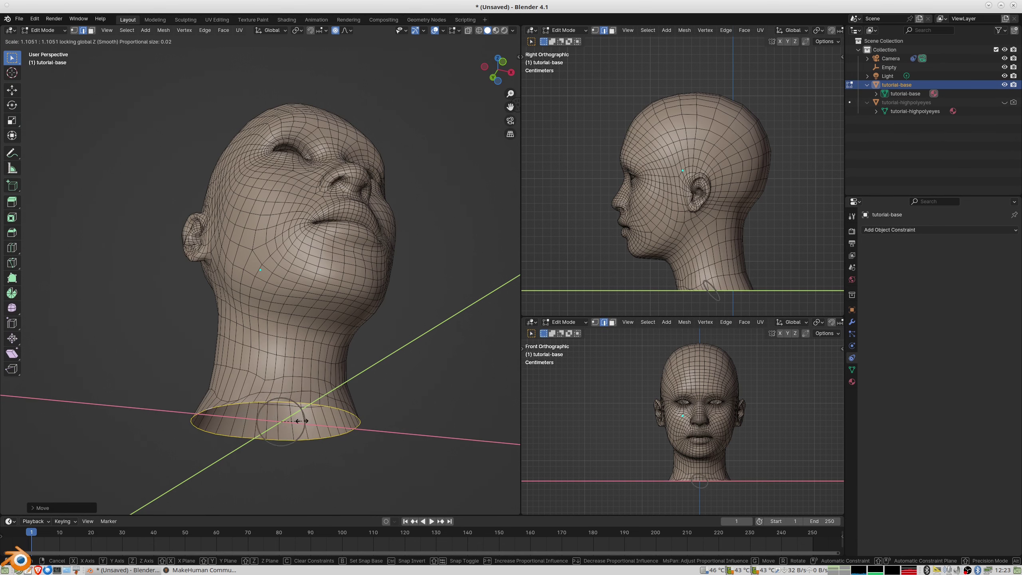
pyautogui.scroll(-5, 301, 421)
pyautogui.scroll(1, 301, 421)
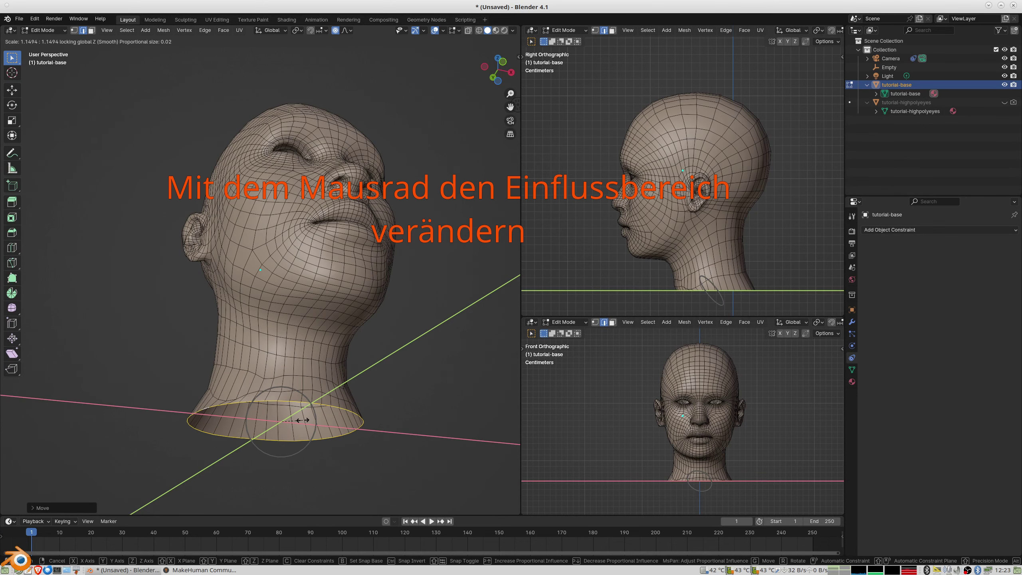
pyautogui.click(301, 421)
pyautogui.scroll(-4, 301, 420)
pyautogui.moveTo(301, 421)
pyautogui.mouseDown(button='middle')
pyautogui.moveTo(320, 444)
pyautogui.moveTo(383, 454)
pyautogui.moveTo(365, 440)
pyautogui.moveTo(328, 454)
pyautogui.mouseUp(button='middle')
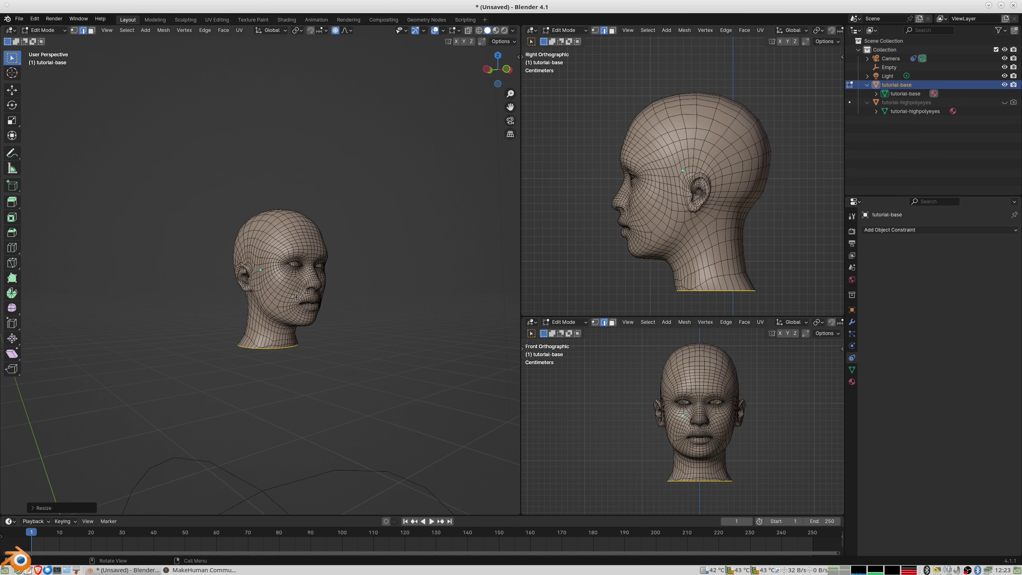
# Turn on X-ray and set the view to right-side orthographic.
pyautogui.scroll(2, 282, 283)
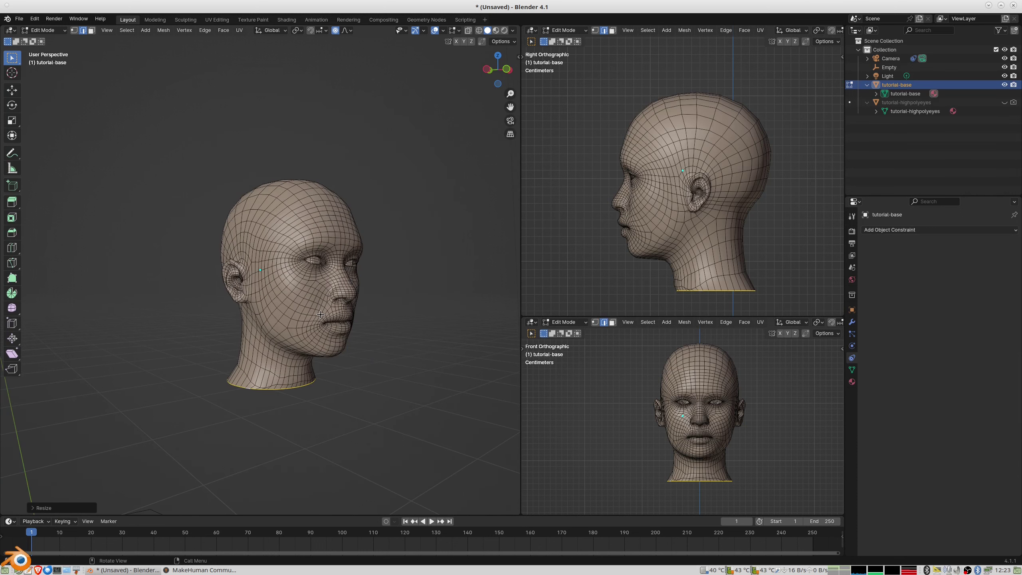
pyautogui.click(467, 30)
pyautogui.scroll(3, 392, 340)
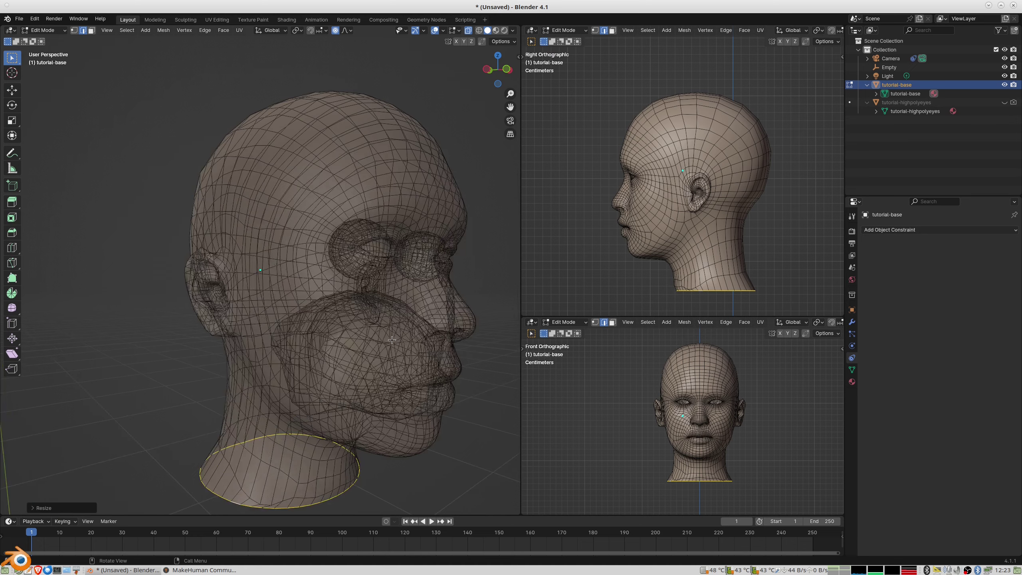
pyautogui.moveTo(392, 340); pyautogui.dragTo(394, 318, button='middle')
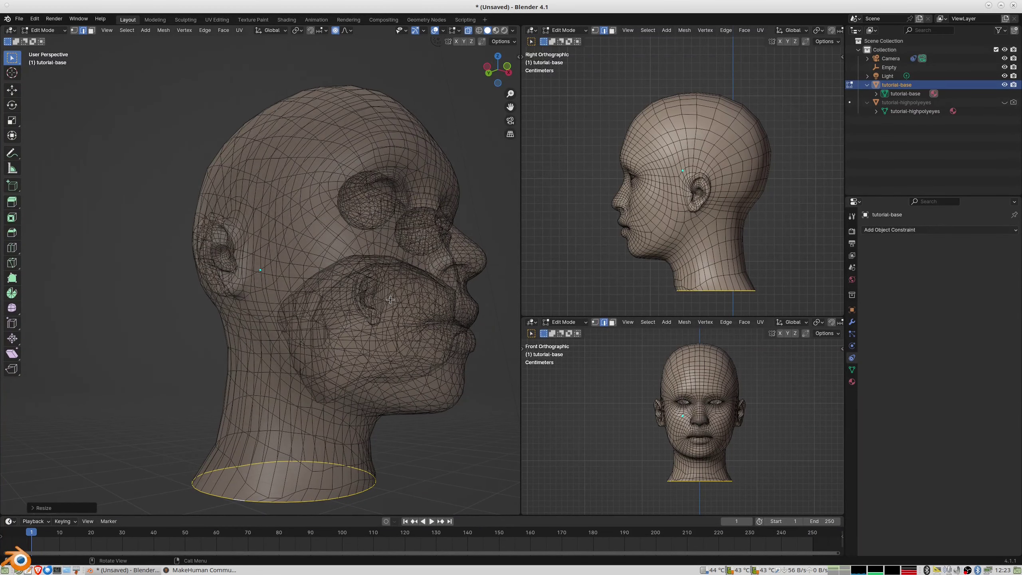
pyautogui.moveTo(353, 256)
pyautogui.mouseDown(button='middle')
pyautogui.moveTo(353, 280)
pyautogui.moveTo(396, 358)
pyautogui.moveTo(256, 330)
pyautogui.mouseUp(button='middle')
pyautogui.scroll(-4, 304, 335)
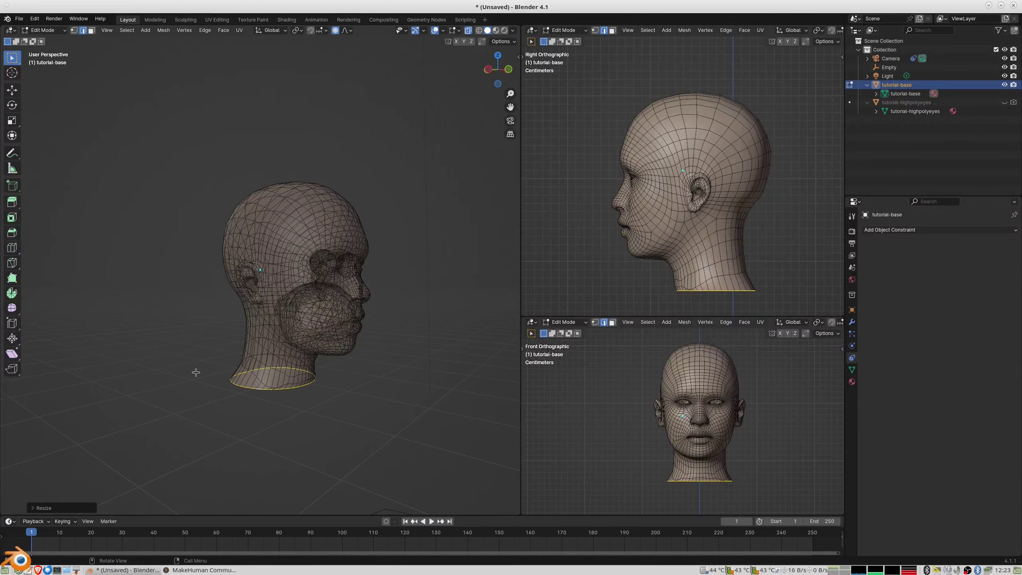
pyautogui.press('KP_1')
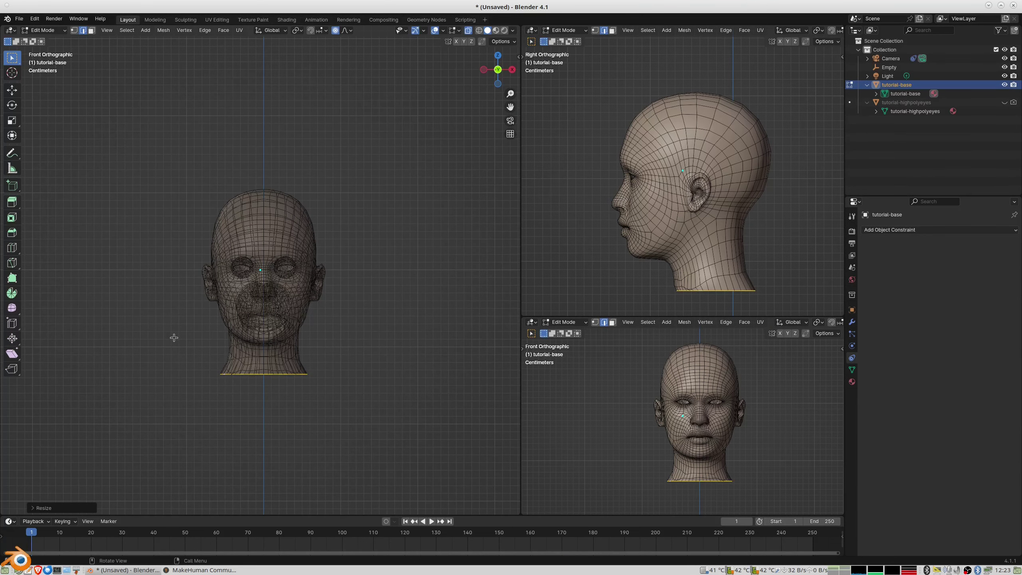
pyautogui.press('KP_3')
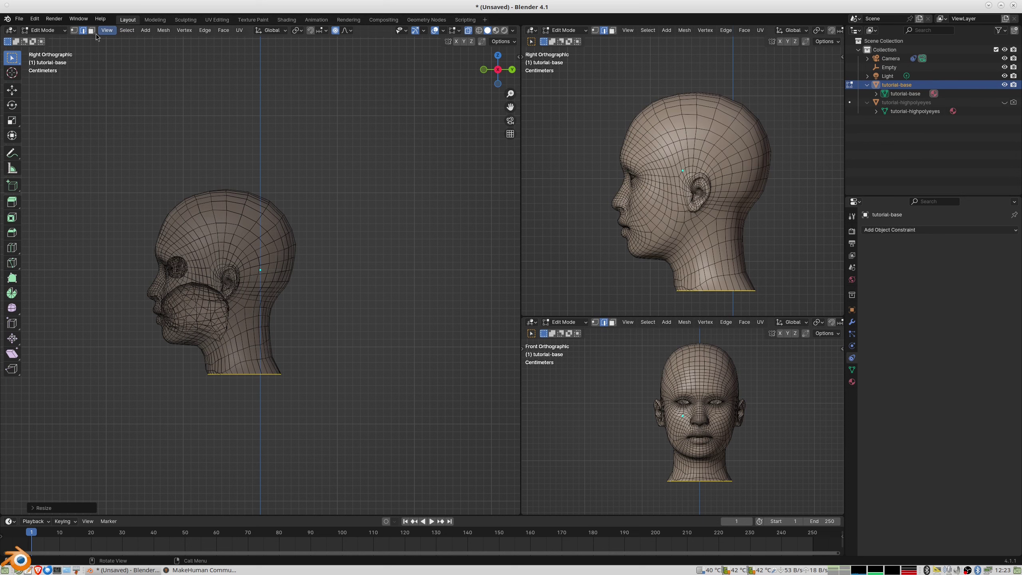
# Box-select the back half of the head in vertex mode and hide it.
pyautogui.click(74, 30)
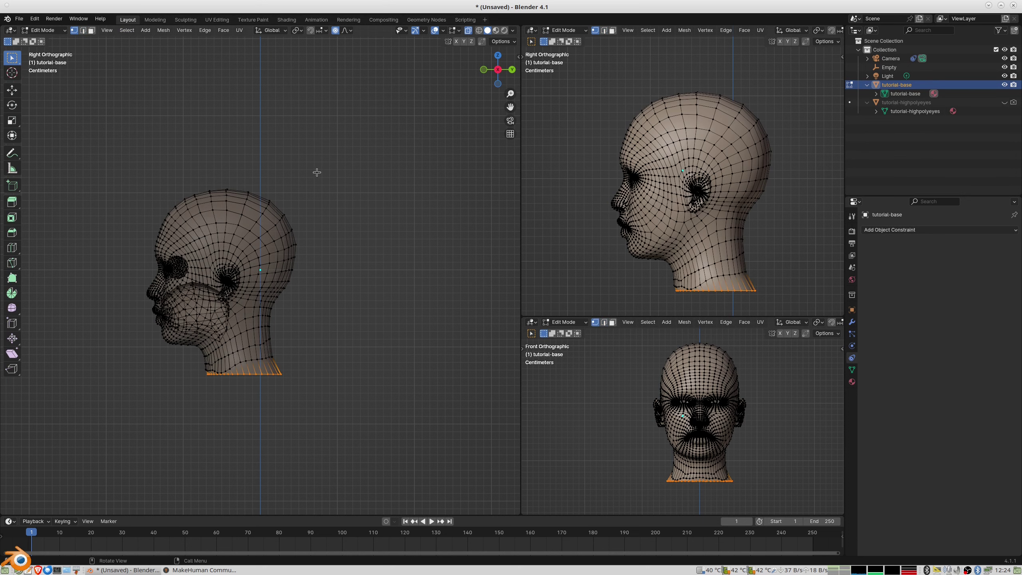
pyautogui.moveTo(316, 172); pyautogui.dragTo(235, 426)
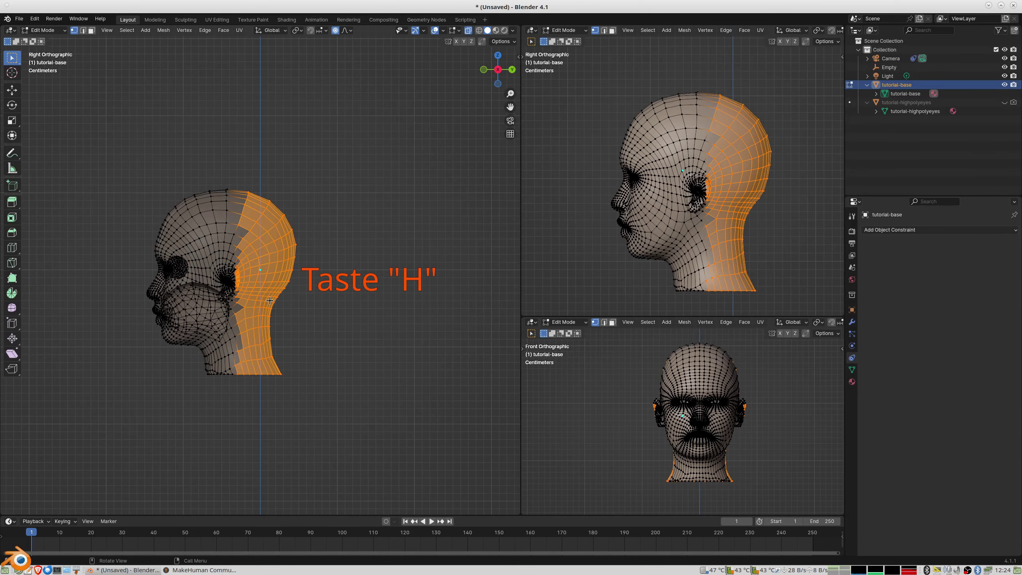
pyautogui.press('h')
pyautogui.moveTo(287, 302); pyautogui.dragTo(227, 313, button='middle')
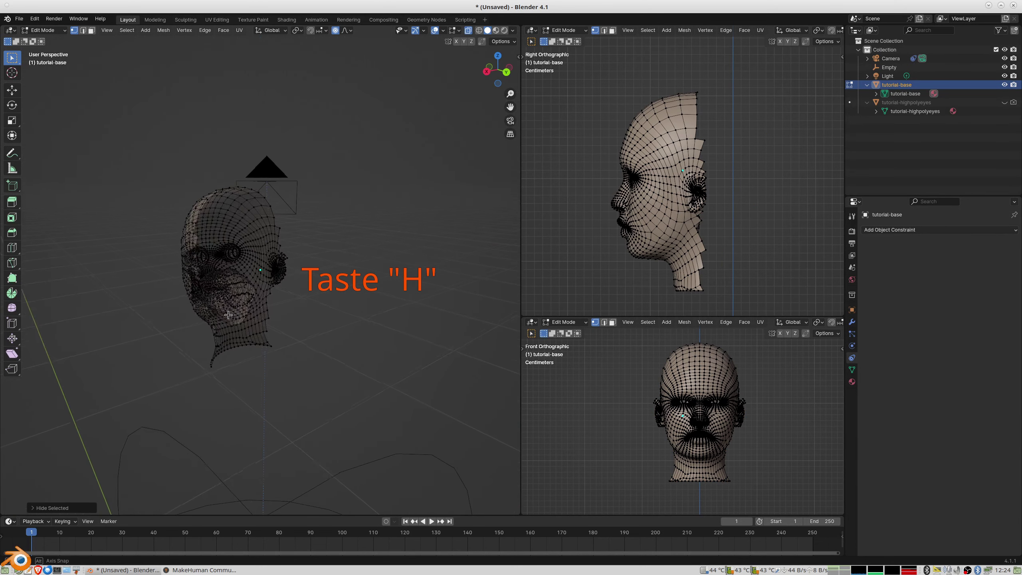
pyautogui.scroll(2, 228, 314)
pyautogui.scroll(2, 218, 324)
pyautogui.scroll(2, 219, 325)
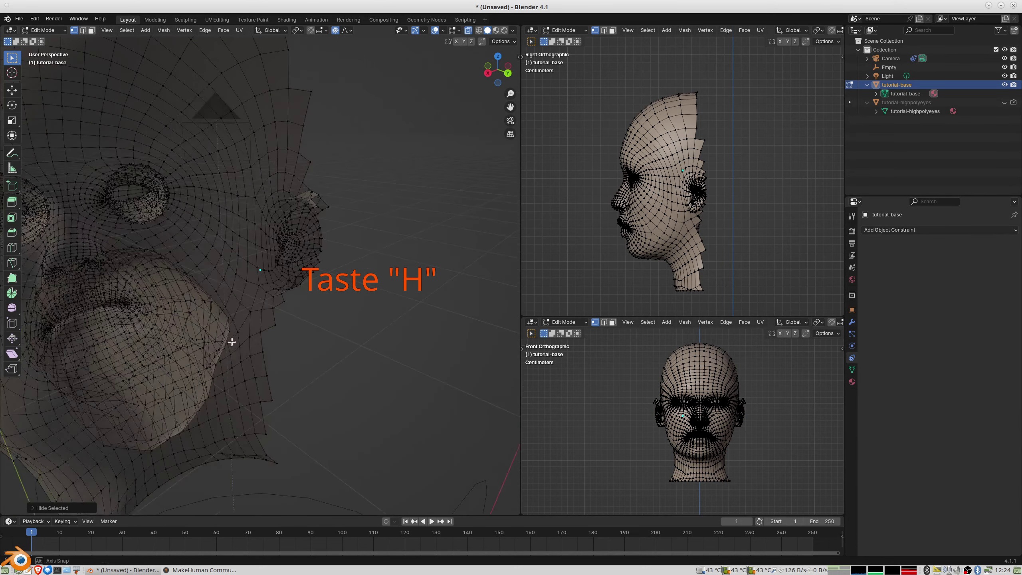
pyautogui.scroll(2, 342, 106)
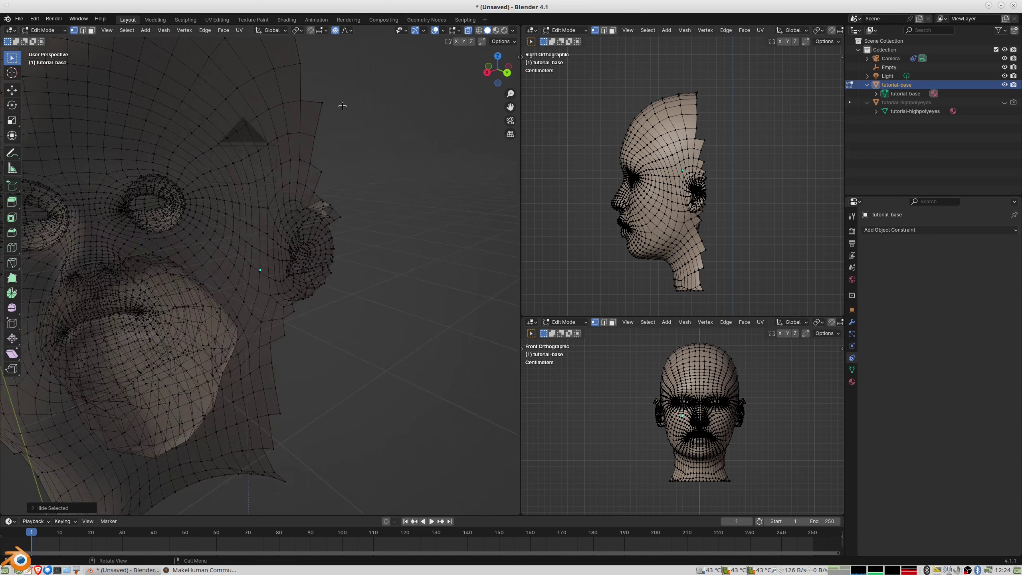
# Turn off X-ray and orbit to look inside the cut-open head.
pyautogui.click(469, 32)
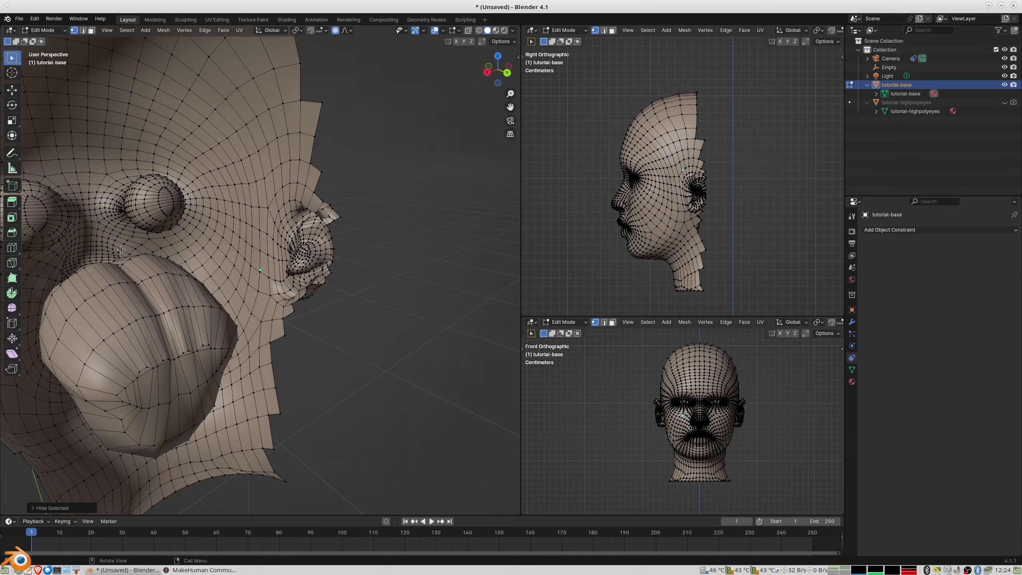
pyautogui.moveTo(121, 250); pyautogui.dragTo(272, 329, button='middle')
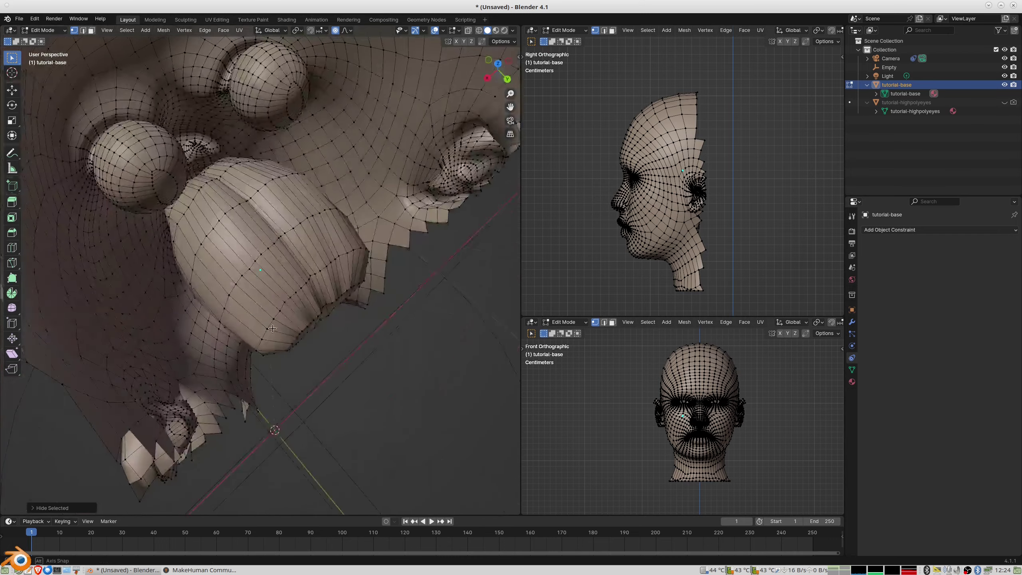
pyautogui.scroll(2, 180, 120)
pyautogui.scroll(2, 180, 120)
pyautogui.scroll(2, 180, 120)
pyautogui.scroll(1, 169, 113)
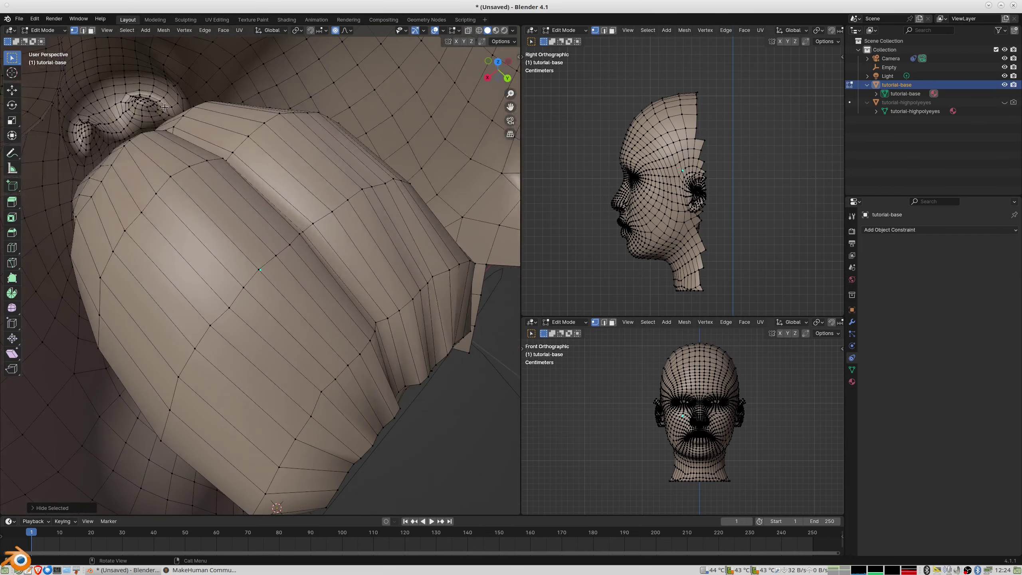
pyautogui.scroll(-2, 165, 107)
pyautogui.scroll(-2, 152, 129)
pyautogui.scroll(-2, 133, 170)
pyautogui.scroll(-2, 114, 206)
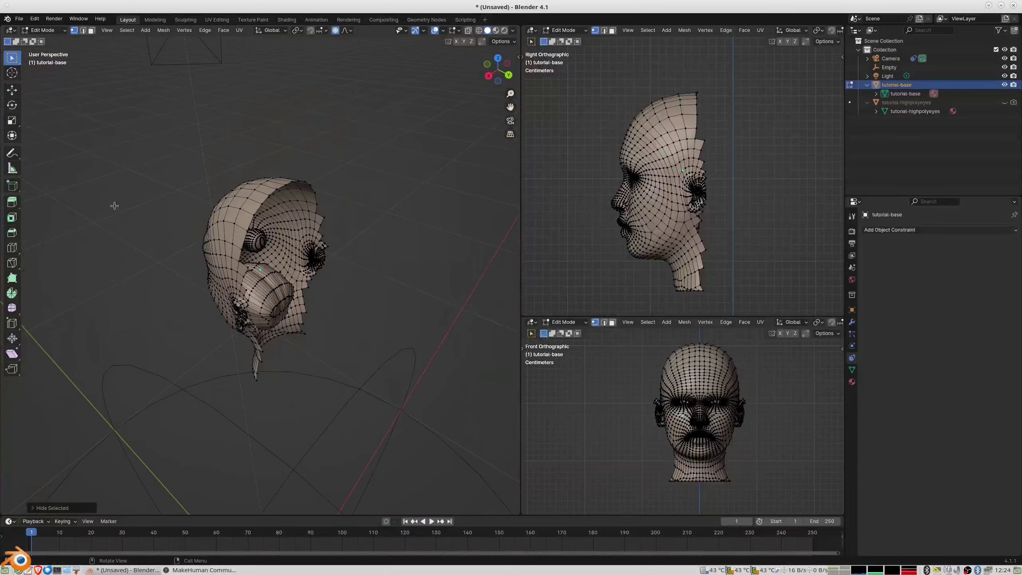
# Inspect the face, lips, chin and nostrils, then view the head interior from behind.
pyautogui.moveTo(114, 206); pyautogui.dragTo(260, 357, button='middle')
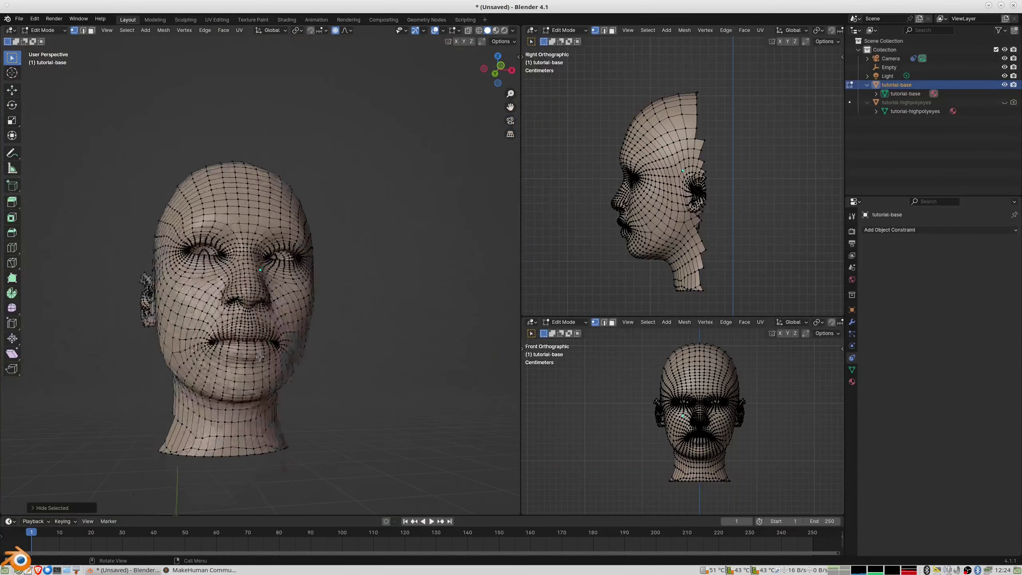
pyautogui.scroll(3, 260, 356)
pyautogui.scroll(-2, 260, 356)
pyautogui.moveTo(259, 356)
pyautogui.mouseDown(button='middle')
pyautogui.moveTo(283, 255)
pyautogui.moveTo(323, 318)
pyautogui.mouseUp(button='middle')
pyautogui.scroll(5, 323, 319)
pyautogui.scroll(1, 358, 384)
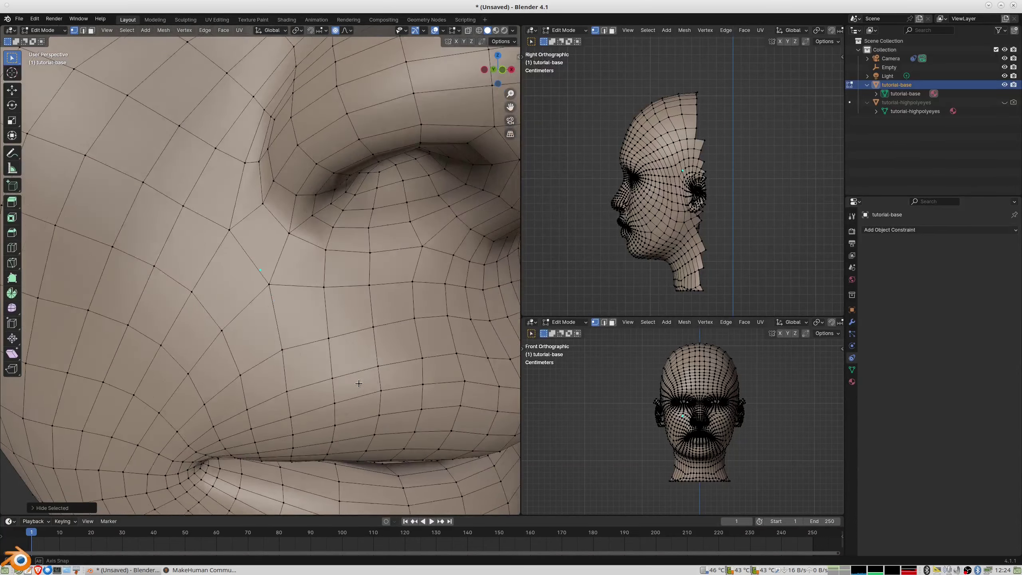
pyautogui.moveTo(359, 383); pyautogui.dragTo(330, 424, button='middle')
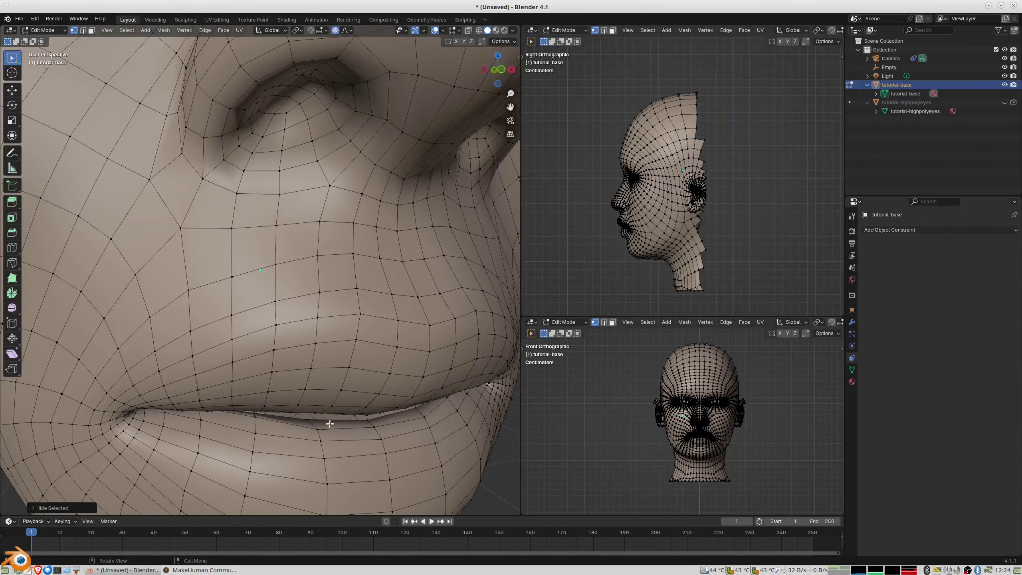
pyautogui.scroll(-8, 326, 427)
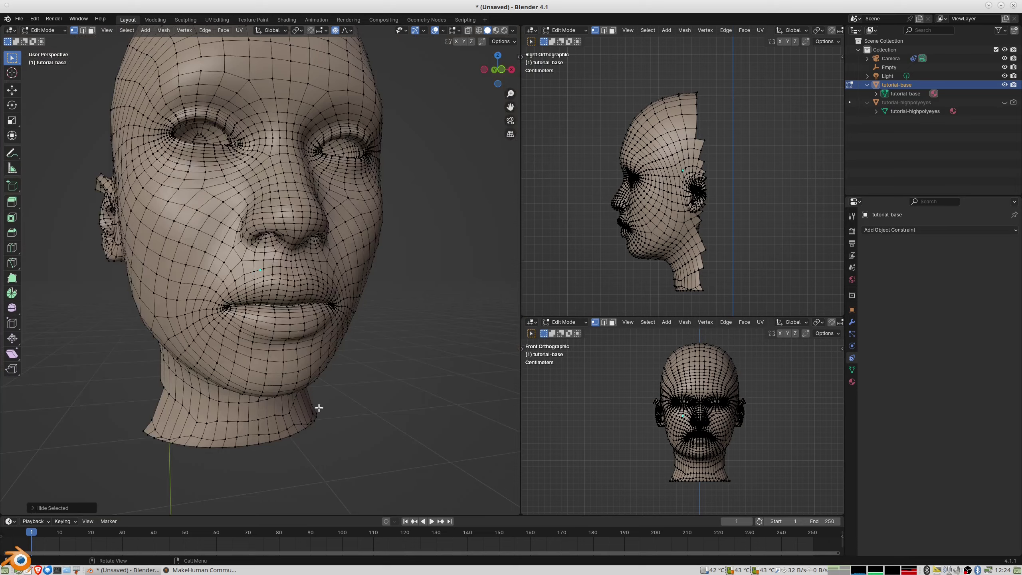
pyautogui.moveTo(307, 373); pyautogui.dragTo(233, 216, button='middle')
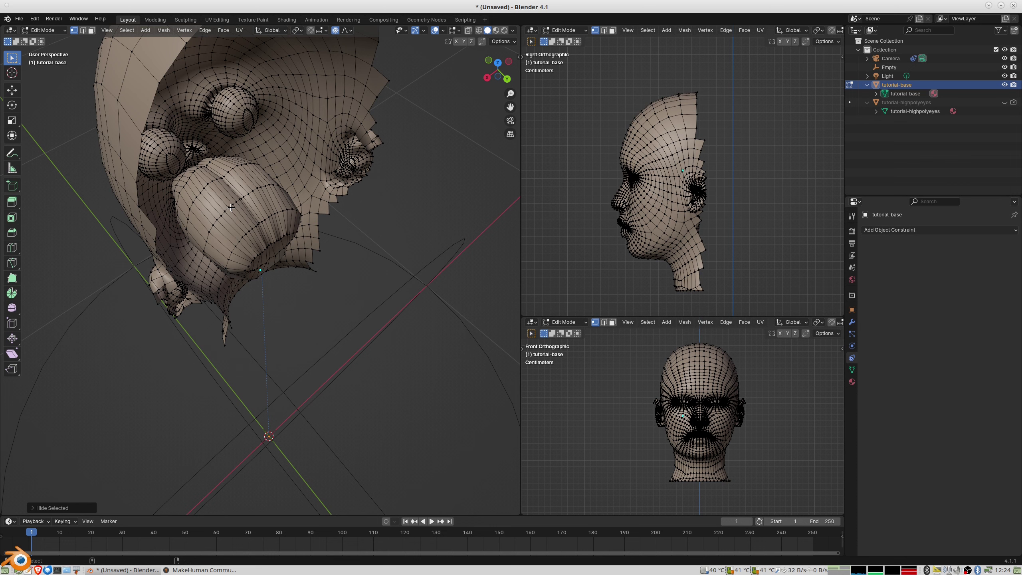
# Delete the mouth edge loops and the detached inner mouth piece.
pyautogui.keyDown('ctrl'); pyautogui.keyDown('alt'); pyautogui.click(240, 217); pyautogui.keyUp('alt'); pyautogui.keyUp('ctrl')
pyautogui.keyDown('ctrl'); pyautogui.keyDown('alt'); pyautogui.click(234, 206); pyautogui.keyUp('alt'); pyautogui.keyUp('ctrl')
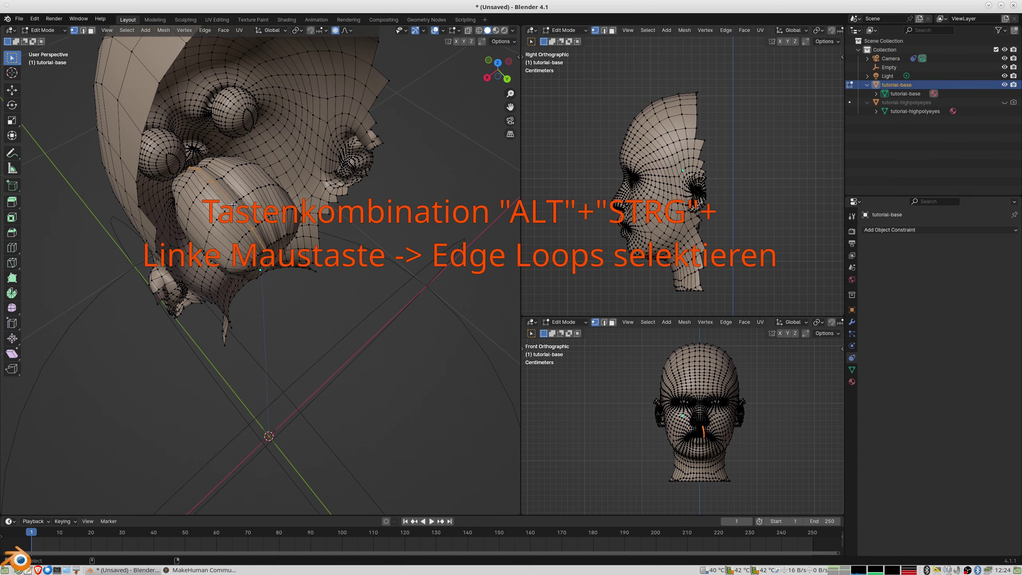
pyautogui.keyDown('ctrl'); pyautogui.keyDown('alt'); pyautogui.click(233, 206); pyautogui.keyUp('alt'); pyautogui.keyUp('ctrl')
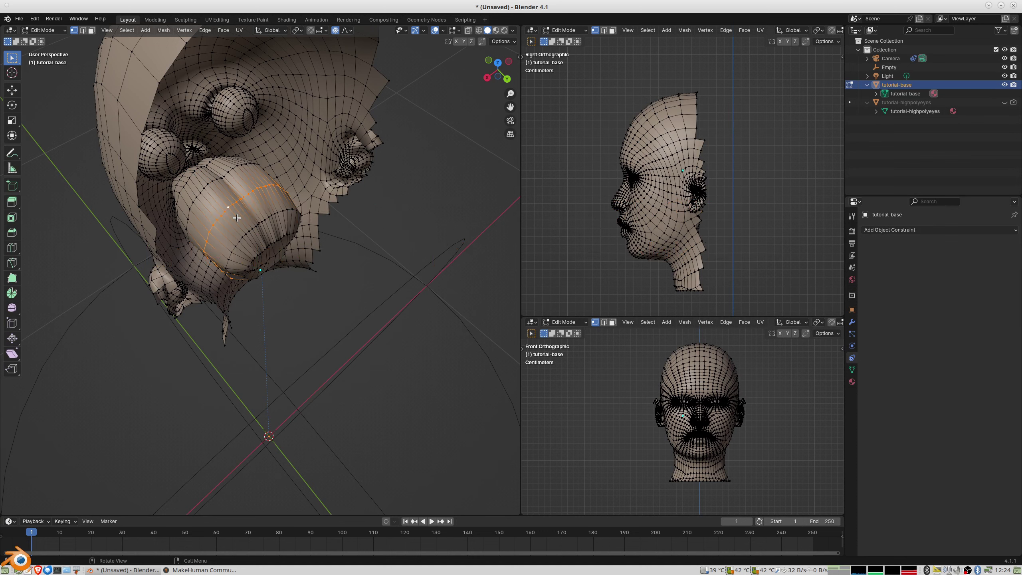
pyautogui.press('x')
pyautogui.click(235, 220)
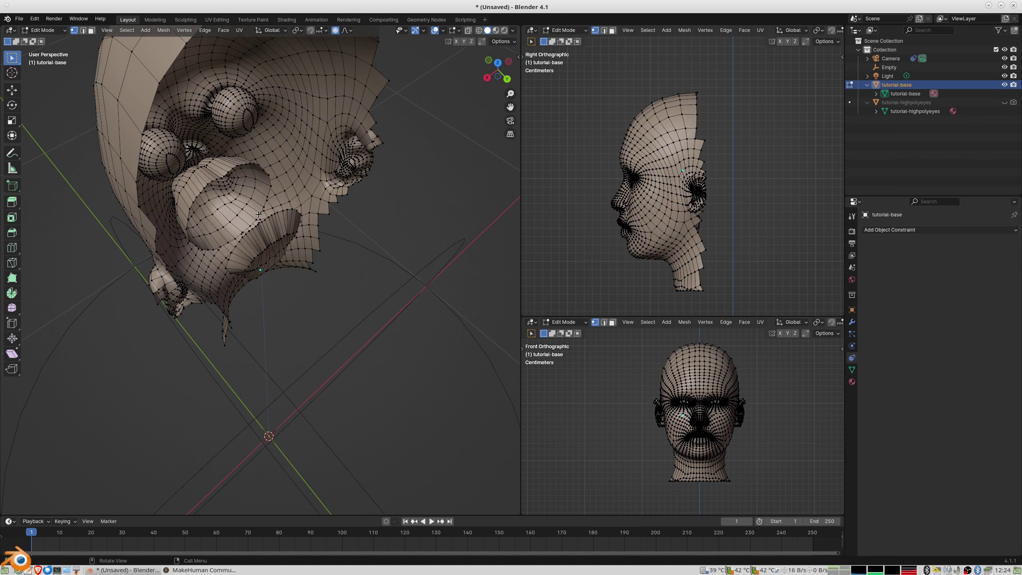
pyautogui.hotkey('ctrl', 'l')
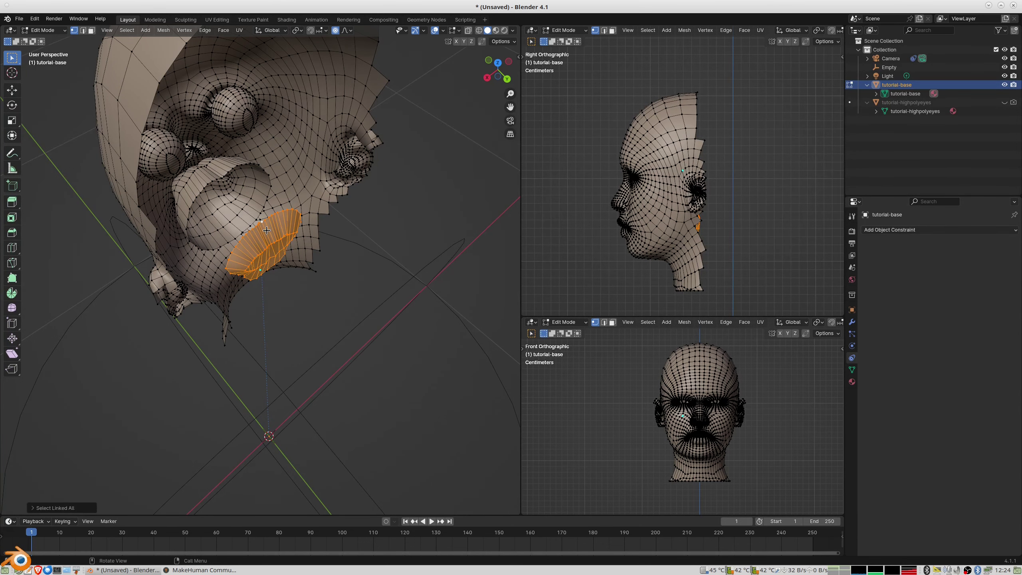
pyautogui.press('x')
pyautogui.click(264, 253)
# Select the edge loop around the upper lip.
pyautogui.moveTo(265, 253)
pyautogui.mouseDown(button='middle')
pyautogui.moveTo(194, 192)
pyautogui.moveTo(312, 110)
pyautogui.moveTo(294, 118)
pyautogui.mouseUp(button='middle')
pyautogui.scroll(8, 225, 160)
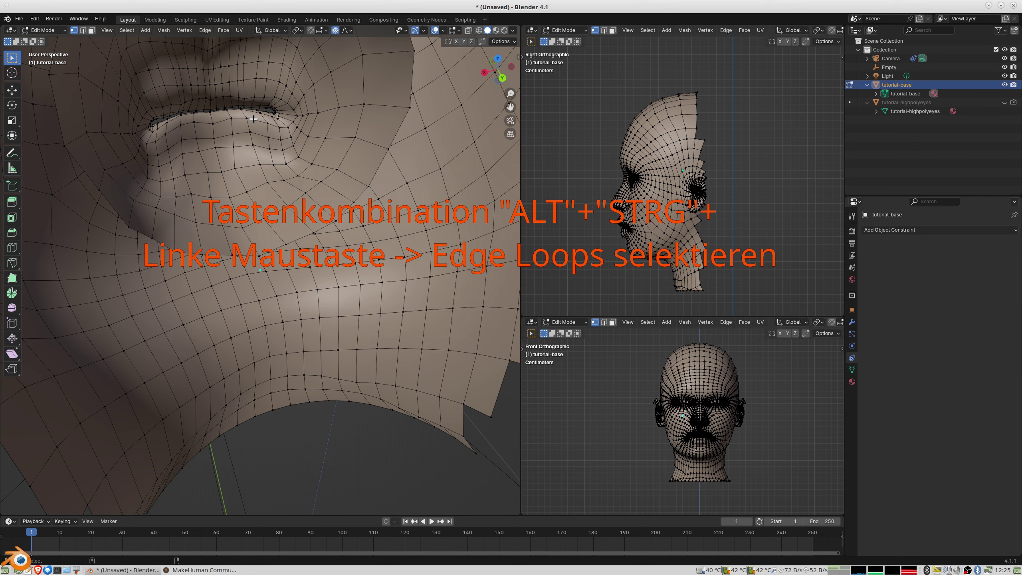
pyautogui.keyDown('ctrl'); pyautogui.keyDown('alt'); pyautogui.click(254, 119); pyautogui.keyUp('alt'); pyautogui.keyUp('ctrl')
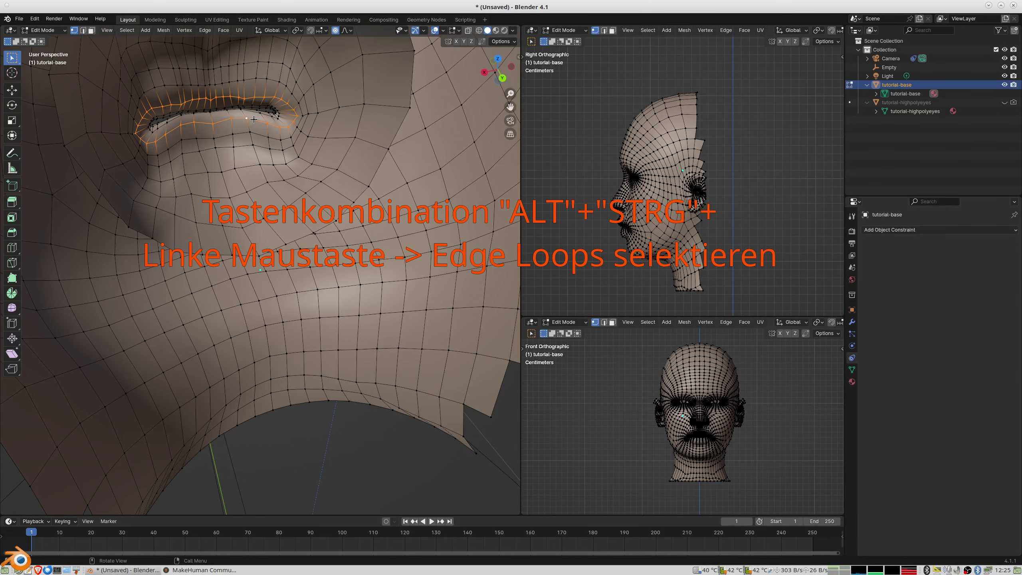
pyautogui.moveTo(265, 126); pyautogui.dragTo(276, 138, button='middle')
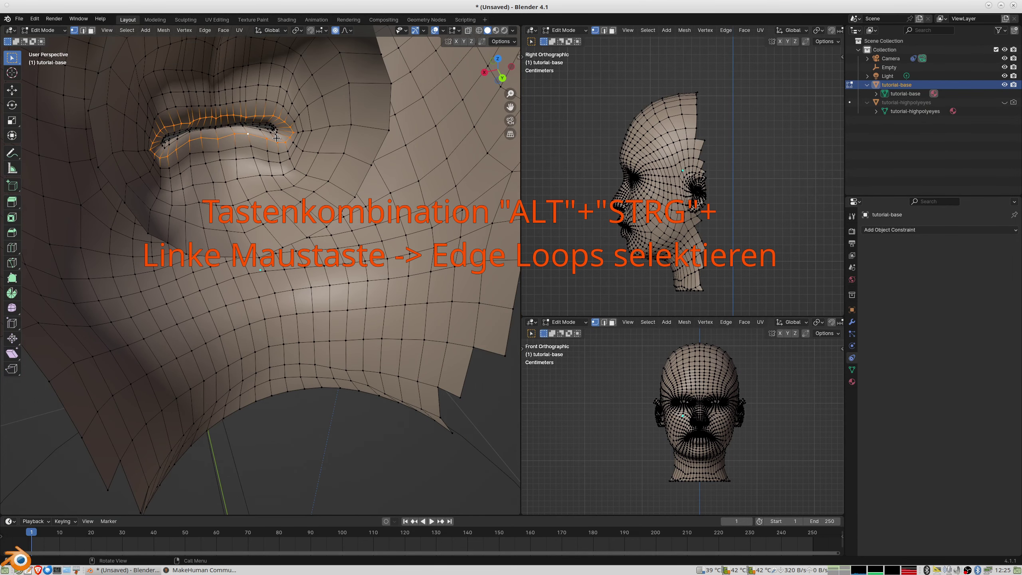
pyautogui.rightClick(277, 138)
# Select the whole linked piece around the mouth and delete its vertices.
pyautogui.click(277, 138)
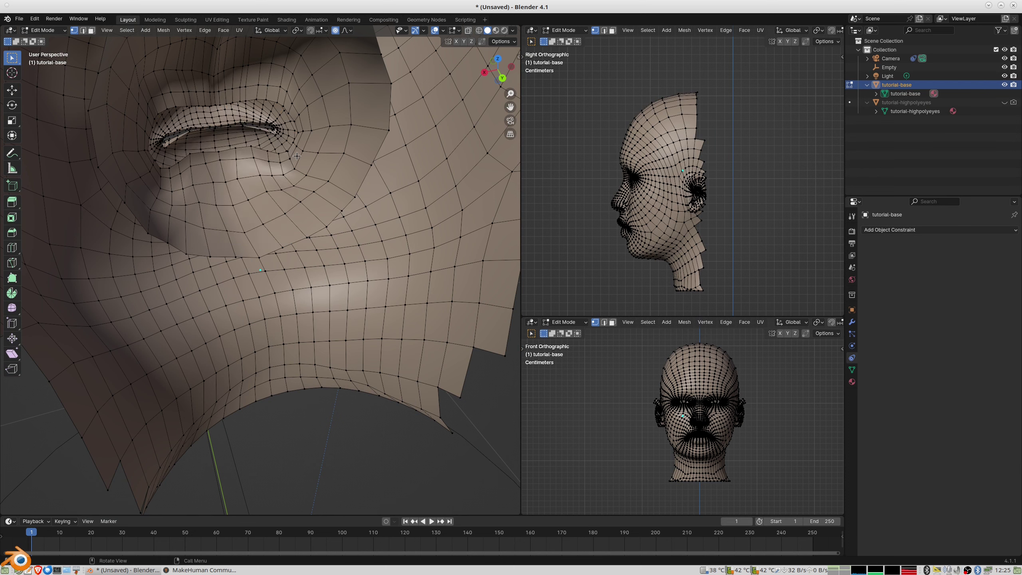
pyautogui.click(317, 154)
pyautogui.hotkey('ctrl', 'l')
pyautogui.press('x')
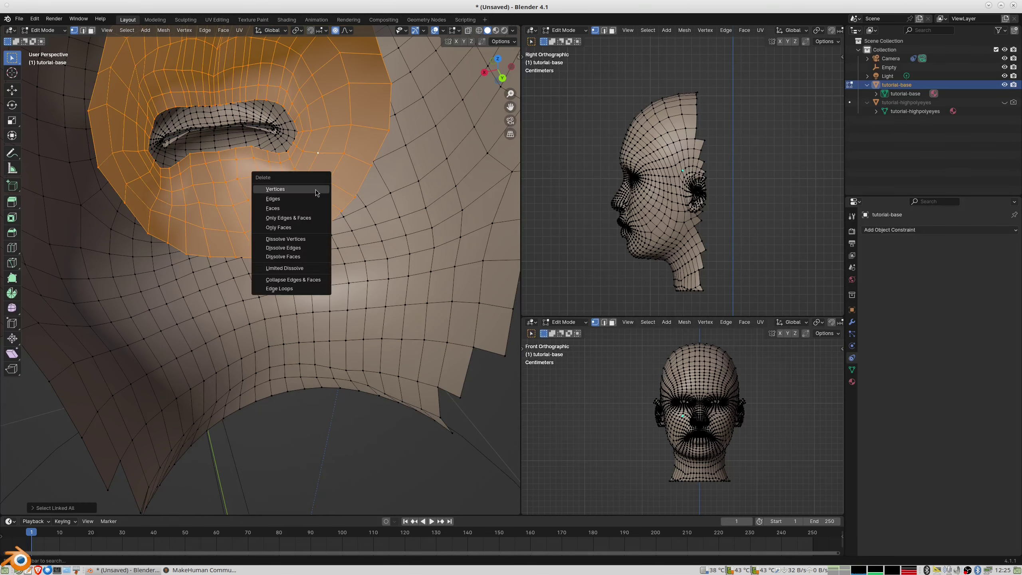
pyautogui.click(316, 189)
# Zoom and orbit to check the opened lips from the head's left side.
pyautogui.moveTo(317, 190)
pyautogui.mouseDown(button='middle')
pyautogui.moveTo(370, 161)
pyautogui.moveTo(319, 217)
pyautogui.moveTo(306, 203)
pyautogui.moveTo(319, 219)
pyautogui.mouseUp(button='middle')
pyautogui.scroll(-5, 319, 217)
pyautogui.scroll(3, 312, 209)
pyautogui.scroll(2, 313, 212)
pyautogui.scroll(2, 318, 215)
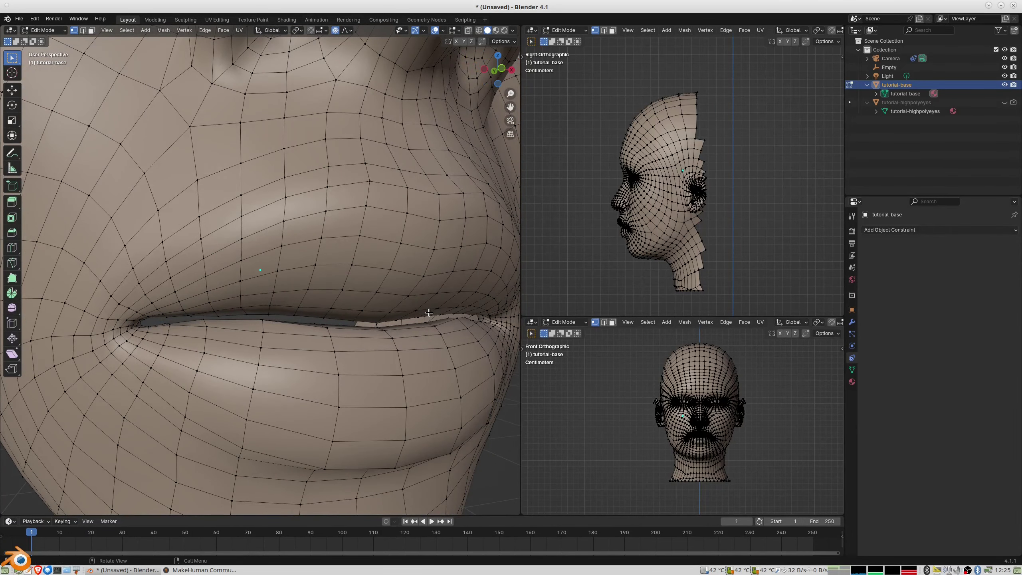
pyautogui.scroll(-5, 336, 276)
pyautogui.moveTo(315, 258)
pyautogui.mouseDown(button='middle')
pyautogui.moveTo(296, 271)
pyautogui.moveTo(246, 253)
pyautogui.moveTo(306, 181)
pyautogui.mouseUp(button='middle')
pyautogui.scroll(-5, 258, 257)
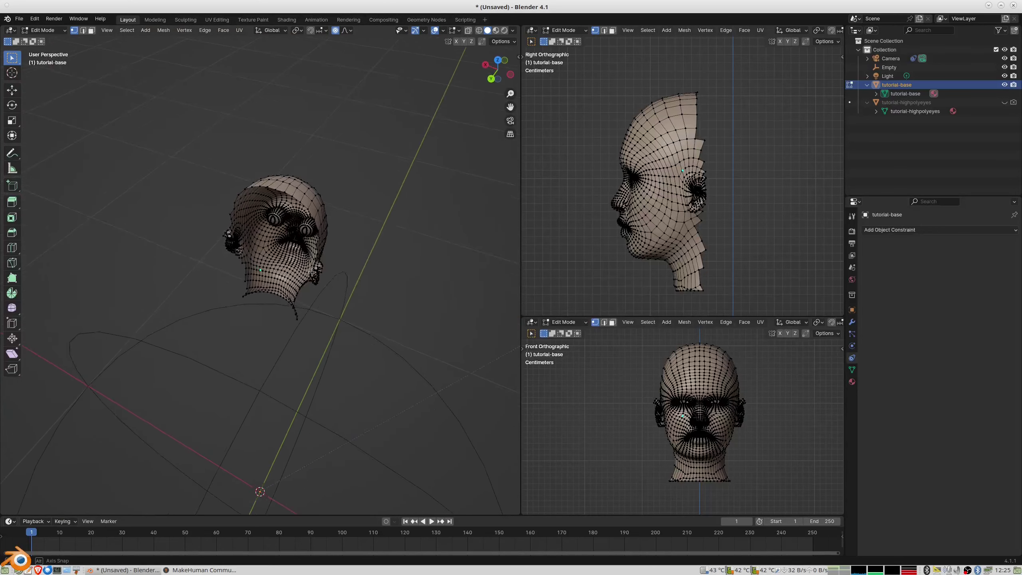
# Delete an edge loop on the left eyeball.
pyautogui.scroll(6, 327, 149)
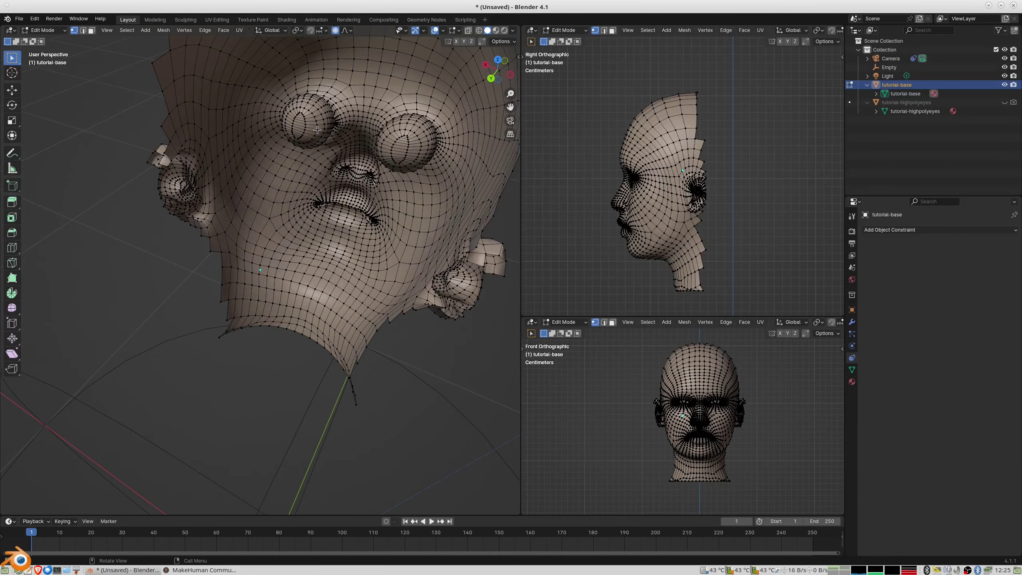
pyautogui.moveTo(317, 116); pyautogui.dragTo(362, 124, button='middle')
pyautogui.scroll(3, 363, 120)
pyautogui.scroll(-3, 362, 125)
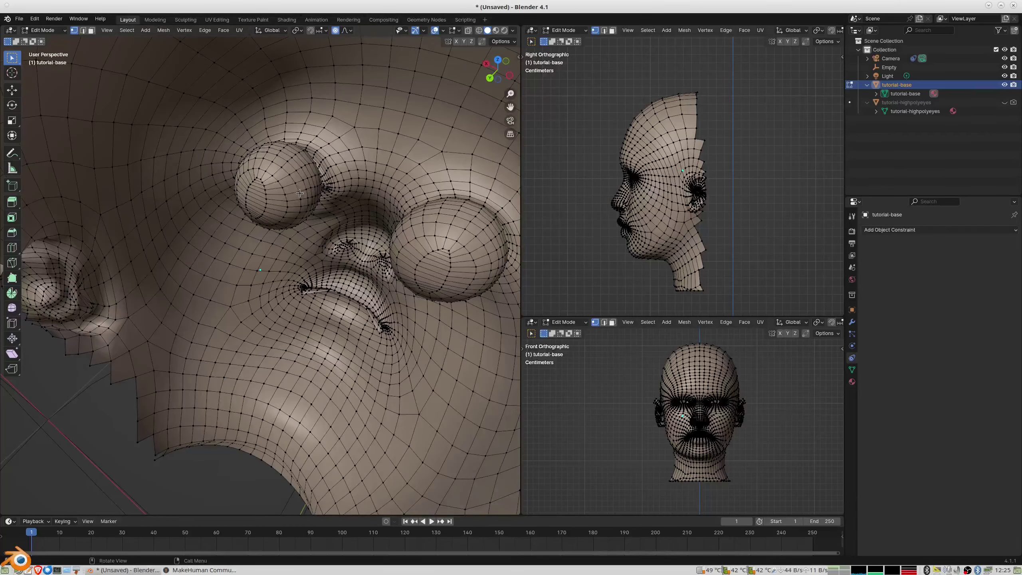
pyautogui.keyDown('ctrl'); pyautogui.keyDown('alt'); pyautogui.click(299, 165); pyautogui.keyUp('alt'); pyautogui.keyUp('ctrl')
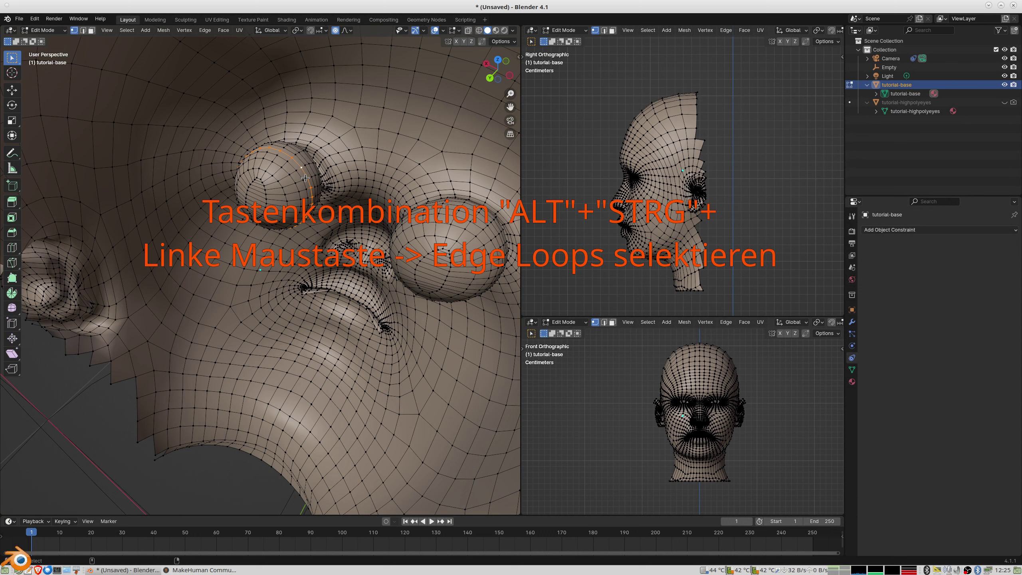
pyautogui.press('x')
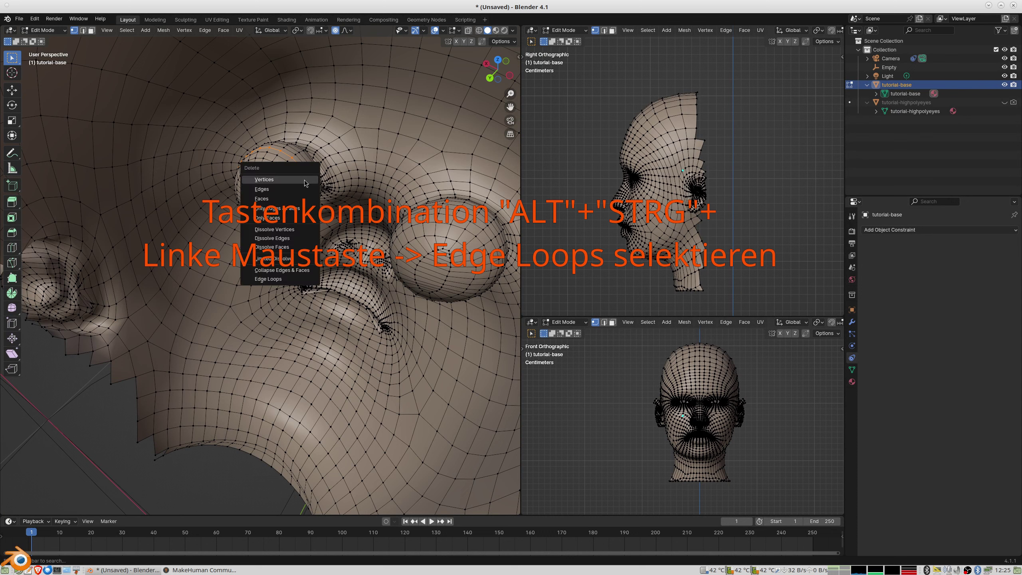
pyautogui.click(305, 180)
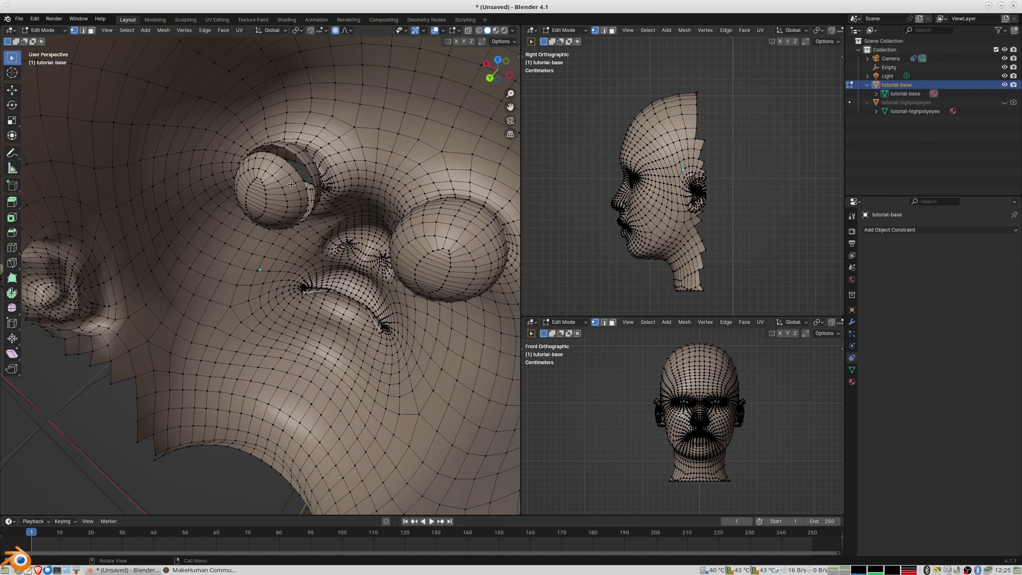
# Select both eyeball meshes as linked geometry and delete them.
pyautogui.keyDown('ctrl'); pyautogui.keyDown('alt'); pyautogui.click(467, 210); pyautogui.keyUp('alt'); pyautogui.keyUp('ctrl')
pyautogui.keyDown('ctrl'); pyautogui.keyDown('alt'); pyautogui.click(464, 216); pyautogui.keyUp('alt'); pyautogui.keyUp('ctrl')
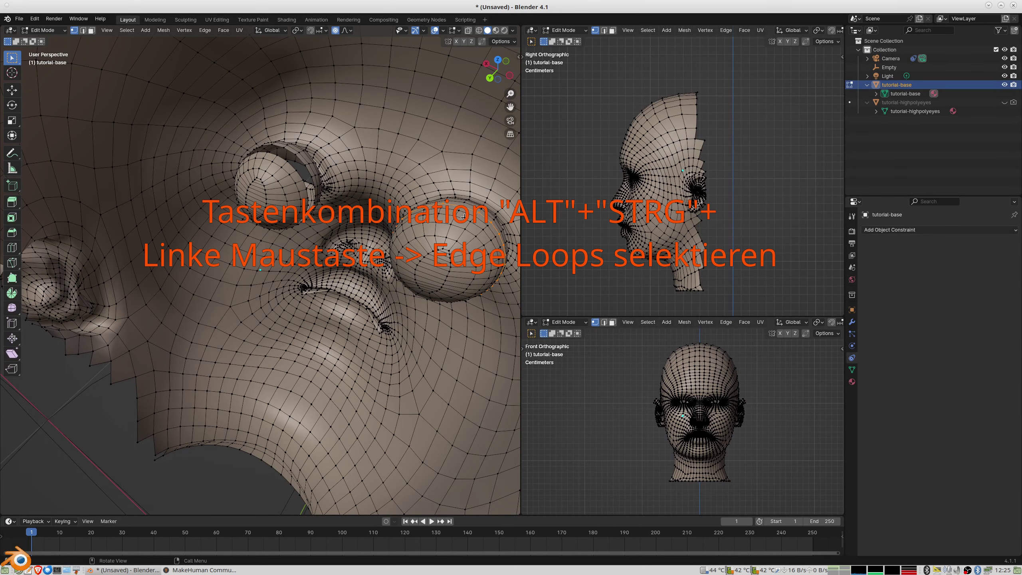
pyautogui.rightClick(462, 216)
pyautogui.click(466, 245)
pyautogui.keyDown('ctrl'); pyautogui.click(287, 203); pyautogui.keyUp('ctrl')
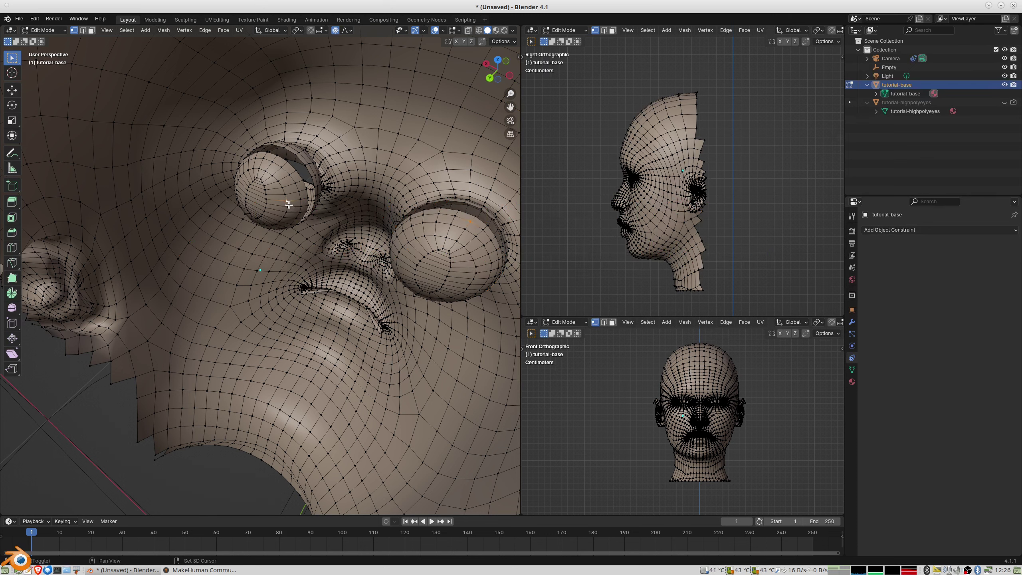
pyautogui.hotkey('ctrl', 'l')
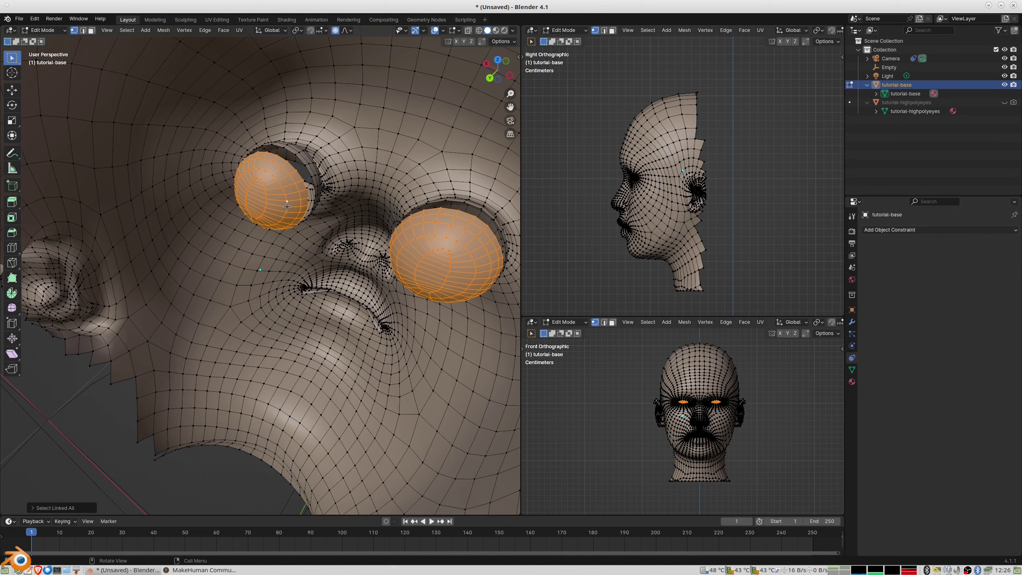
pyautogui.press('x')
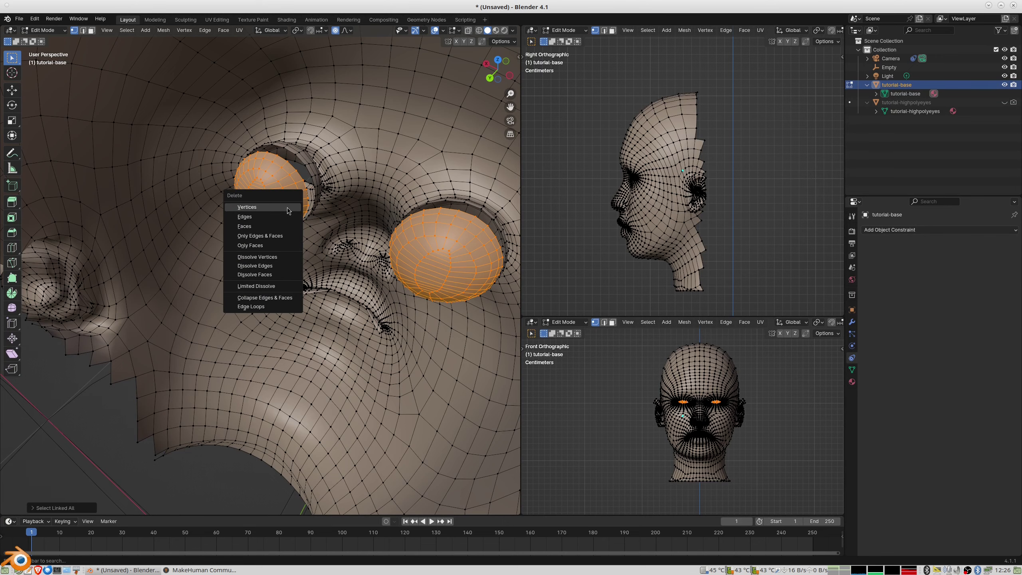
pyautogui.click(287, 208)
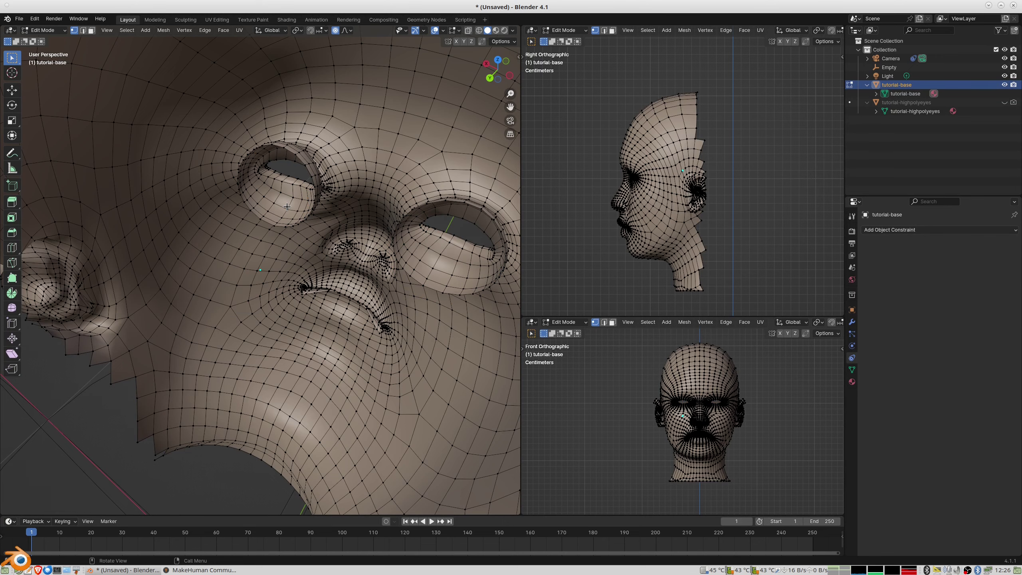
pyautogui.moveTo(287, 206); pyautogui.dragTo(311, 161, button='middle')
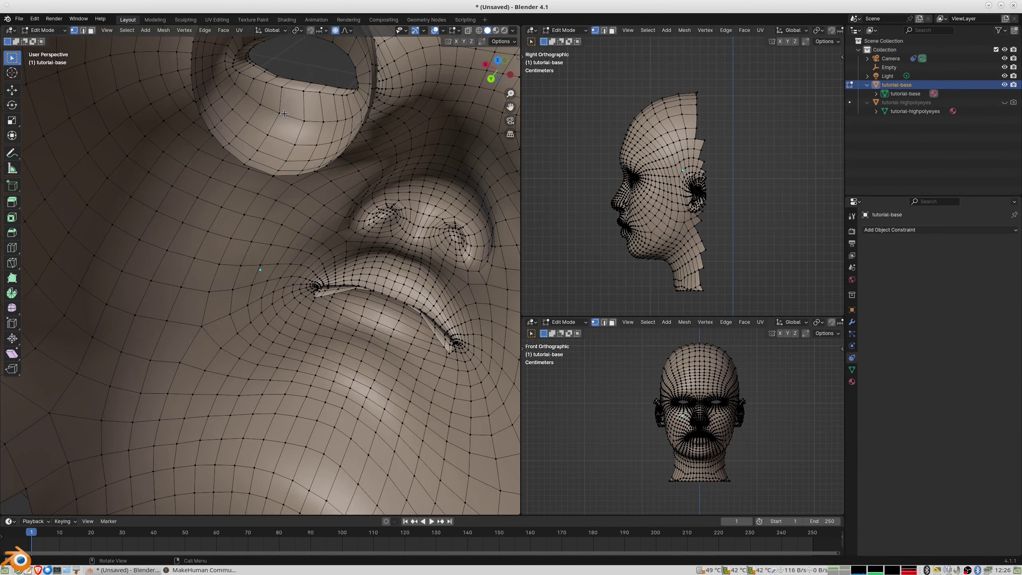
# Delete the edge loops around both eye sockets.
pyautogui.keyDown('alt'); pyautogui.click(284, 114); pyautogui.keyUp('alt')
pyautogui.moveTo(410, 173); pyautogui.dragTo(459, 233, button='middle')
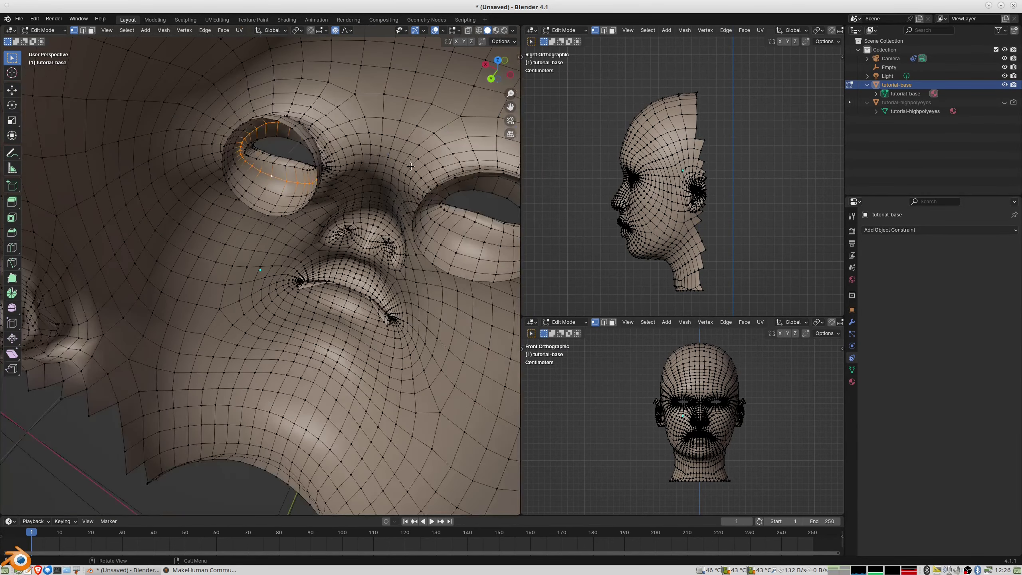
pyautogui.keyDown('ctrl'); pyautogui.keyDown('alt'); pyautogui.click(458, 233); pyautogui.keyUp('alt'); pyautogui.keyUp('ctrl')
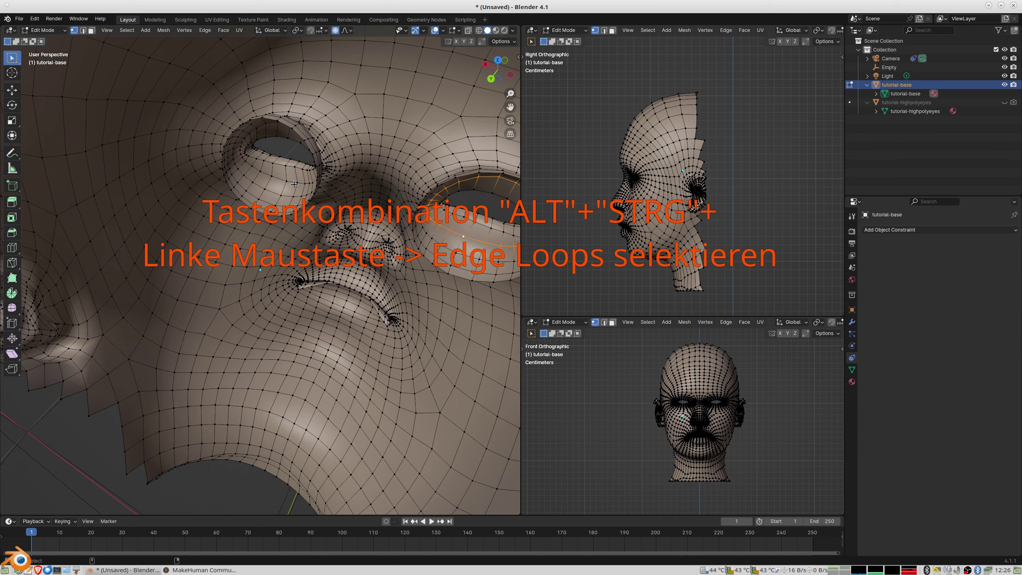
pyautogui.keyDown('ctrl'); pyautogui.keyDown('alt'); pyautogui.click(278, 179); pyautogui.keyUp('alt'); pyautogui.keyUp('ctrl')
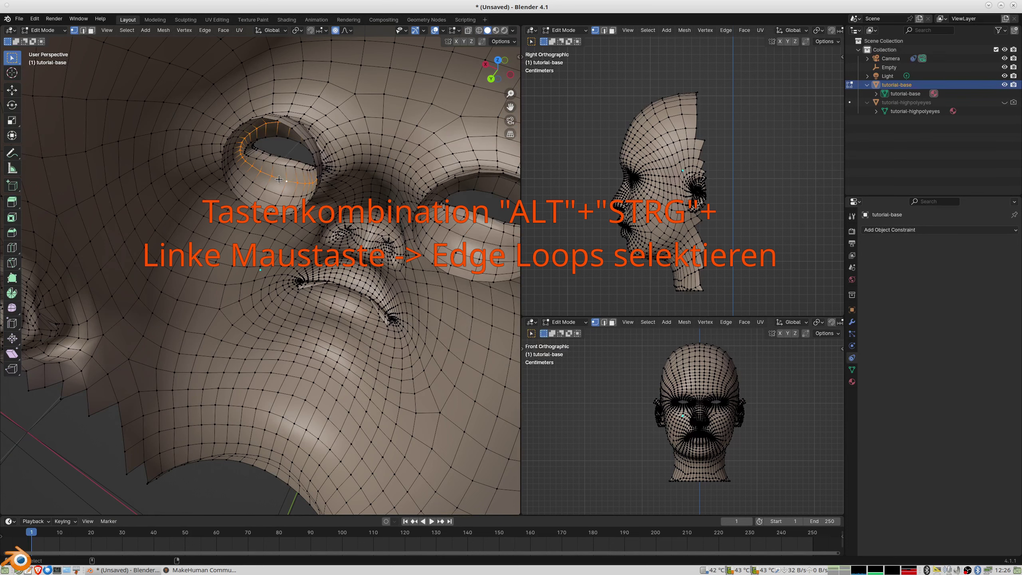
pyautogui.keyDown('alt'); pyautogui.keyDown('shift'); pyautogui.click(460, 233); pyautogui.keyUp('shift'); pyautogui.keyUp('alt')
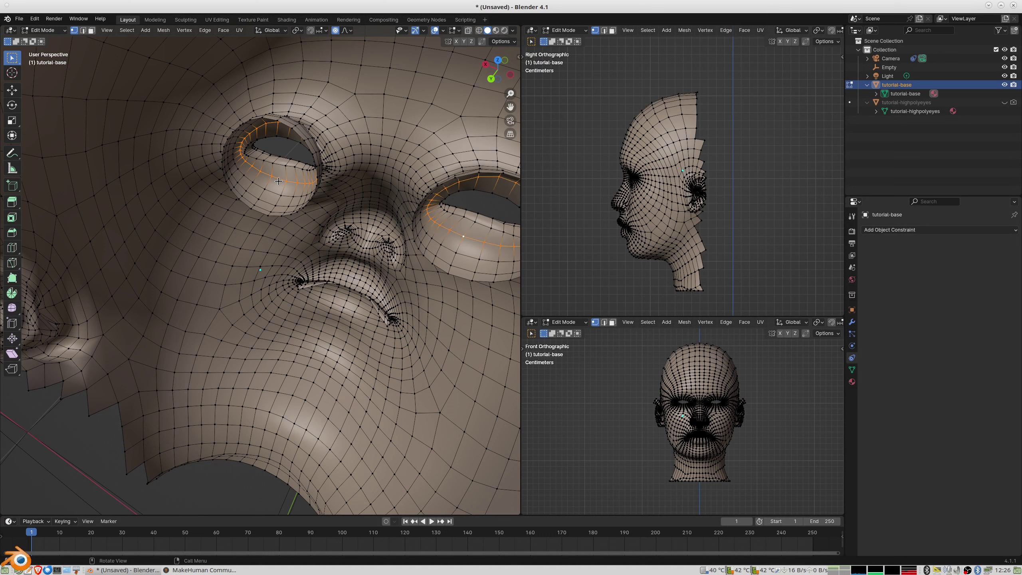
pyautogui.press('x')
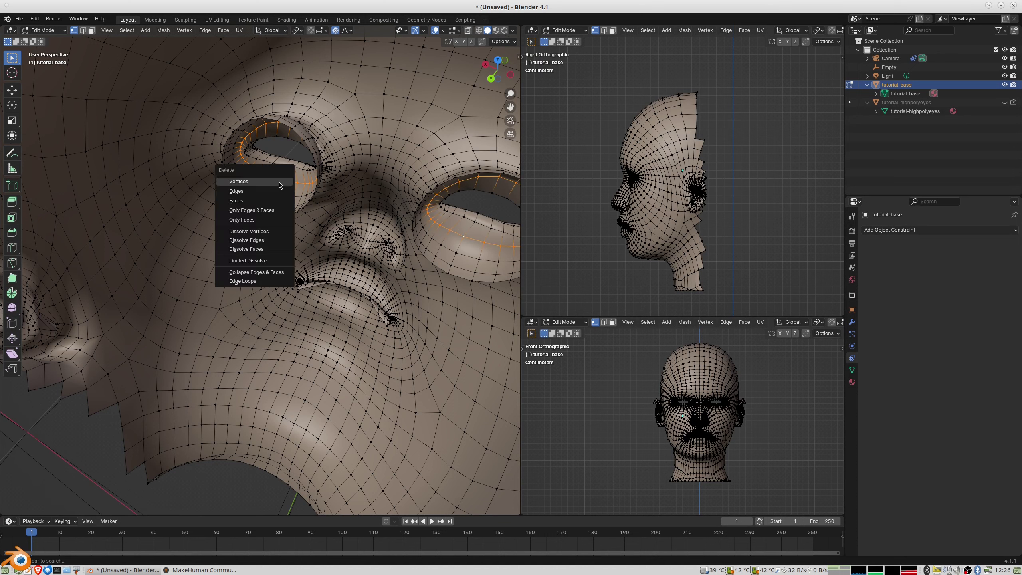
pyautogui.click(280, 185)
# Select both detached eye ring meshes as linked geometry.
pyautogui.keyDown('ctrl'); pyautogui.click(451, 265); pyautogui.keyUp('ctrl')
pyautogui.hotkey('ctrl', 'l')
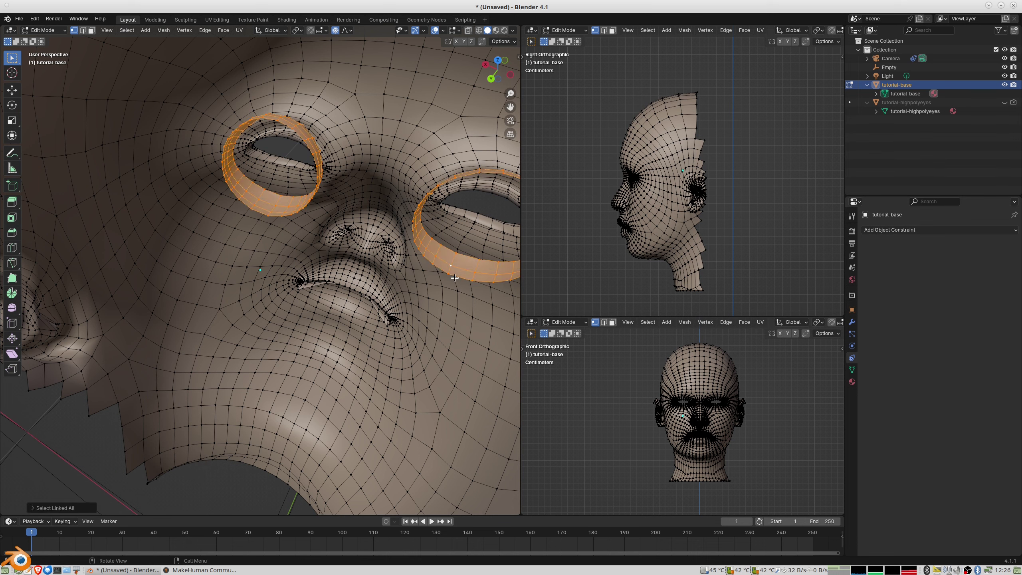
pyautogui.moveTo(455, 278)
pyautogui.mouseDown(button='middle')
pyautogui.moveTo(312, 303)
pyautogui.moveTo(295, 273)
pyautogui.moveTo(289, 319)
pyautogui.moveTo(289, 231)
pyautogui.mouseUp(button='middle')
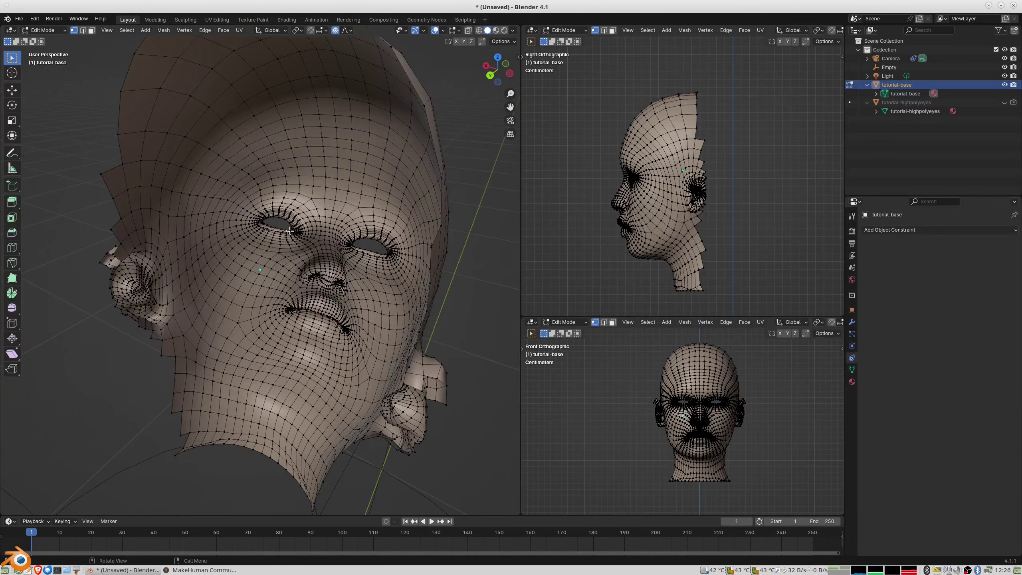
# Unhide the back of the head and switch back to Object Mode.
pyautogui.hotkey('alt', 'h')
pyautogui.scroll(-8, 290, 230)
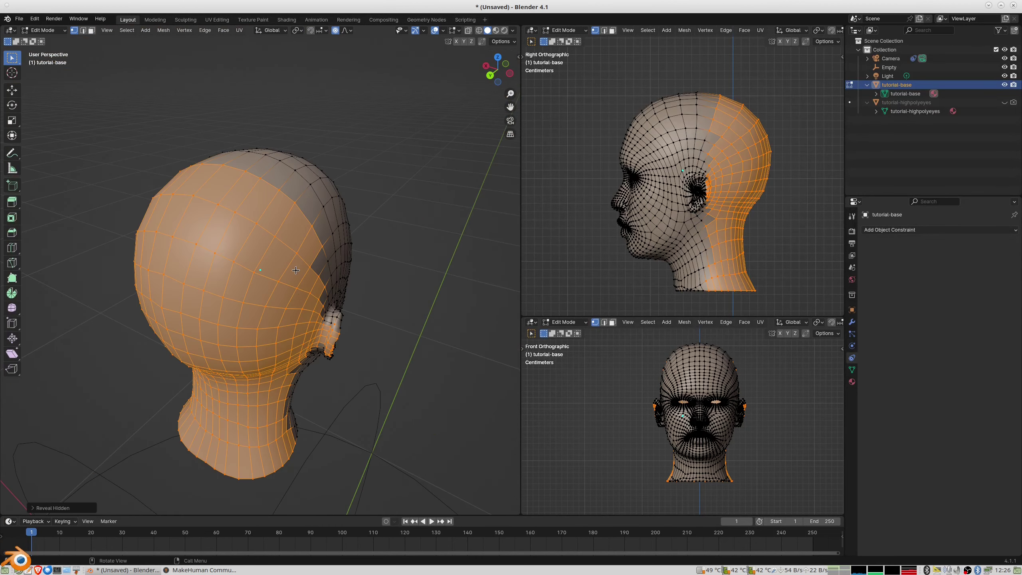
pyautogui.moveTo(290, 231)
pyautogui.mouseDown(button='middle')
pyautogui.moveTo(238, 194)
pyautogui.moveTo(169, 247)
pyautogui.moveTo(212, 286)
pyautogui.mouseUp(button='middle')
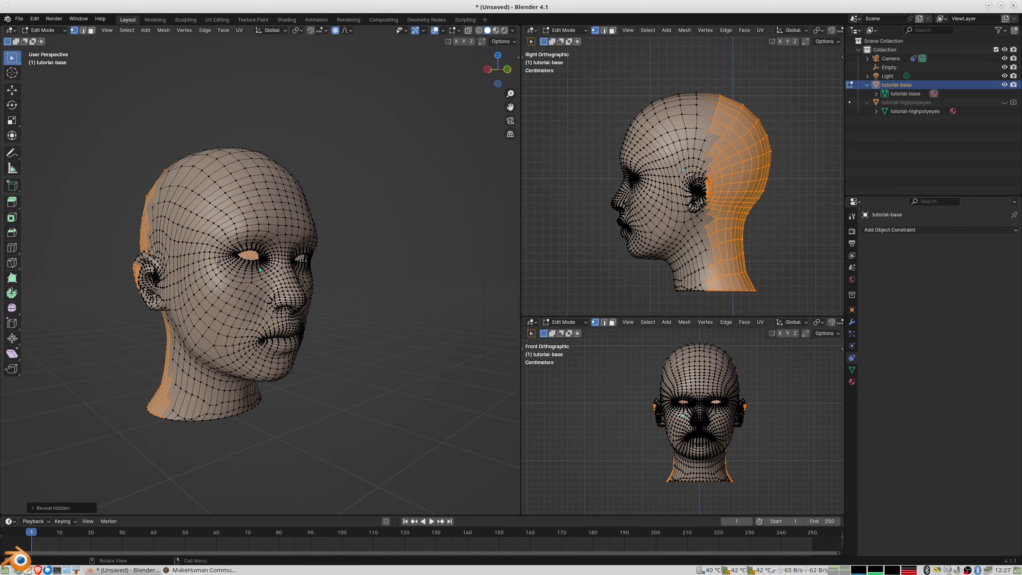
pyautogui.press('Tab')
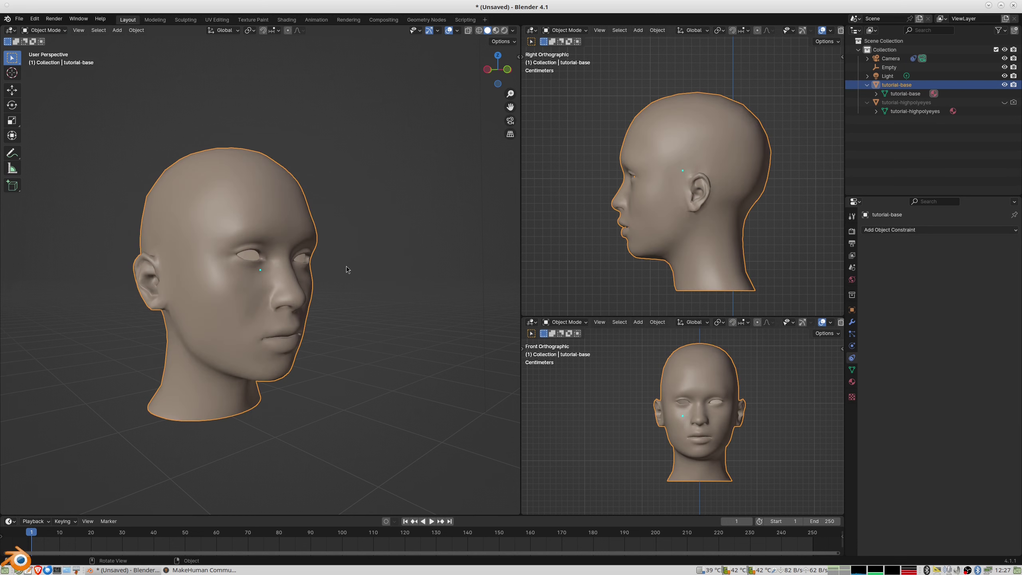
# Duplicate the head in place as tutorial-base.001 and hide the original tutorial-base.
pyautogui.hotkey('shift', 'd')
pyautogui.press('x')
pyautogui.rightClick(290, 229)
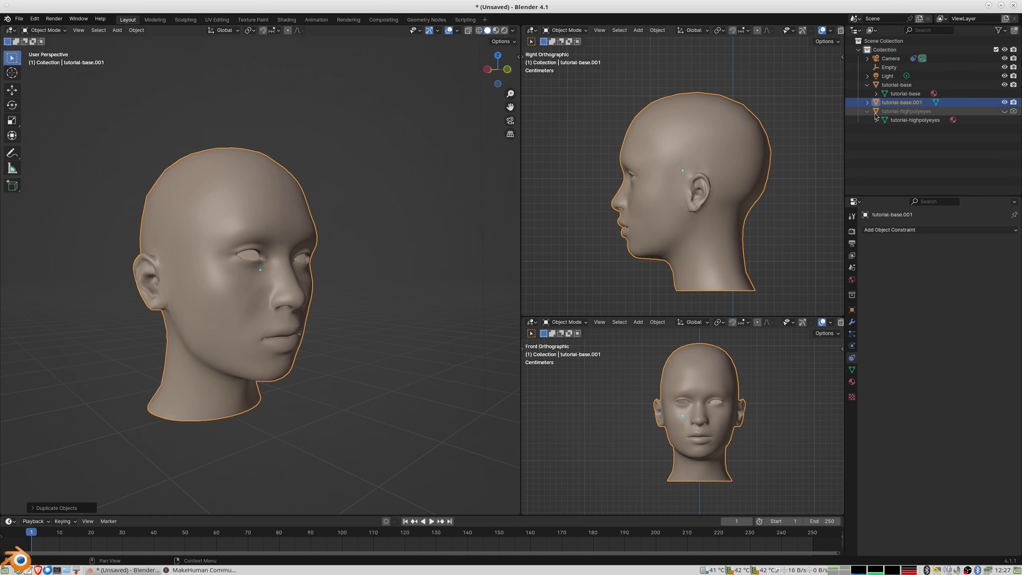
pyautogui.click(904, 107)
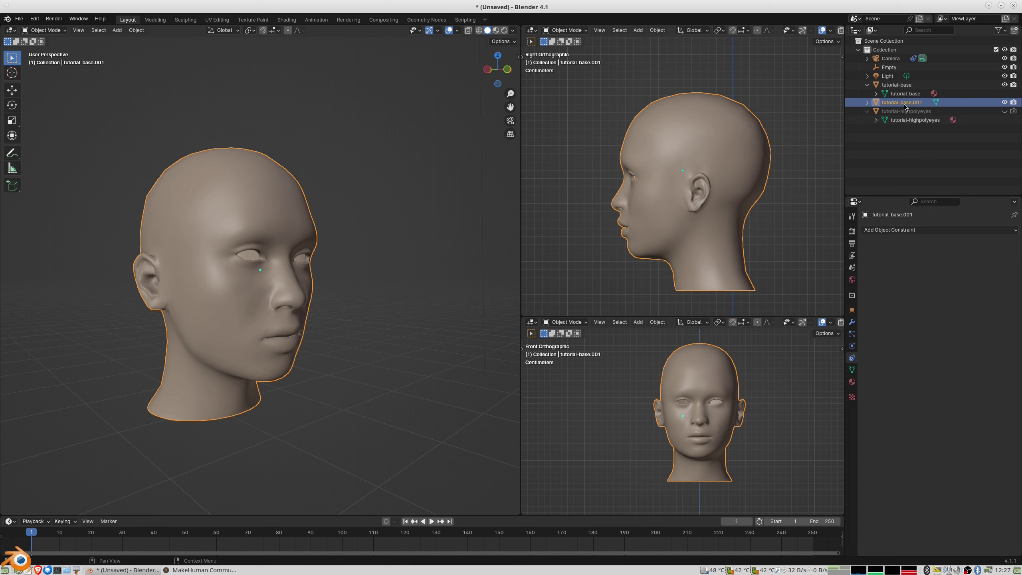
pyautogui.click(1005, 86)
# Delete the Camera, Empty and Light objects.
pyautogui.click(889, 60)
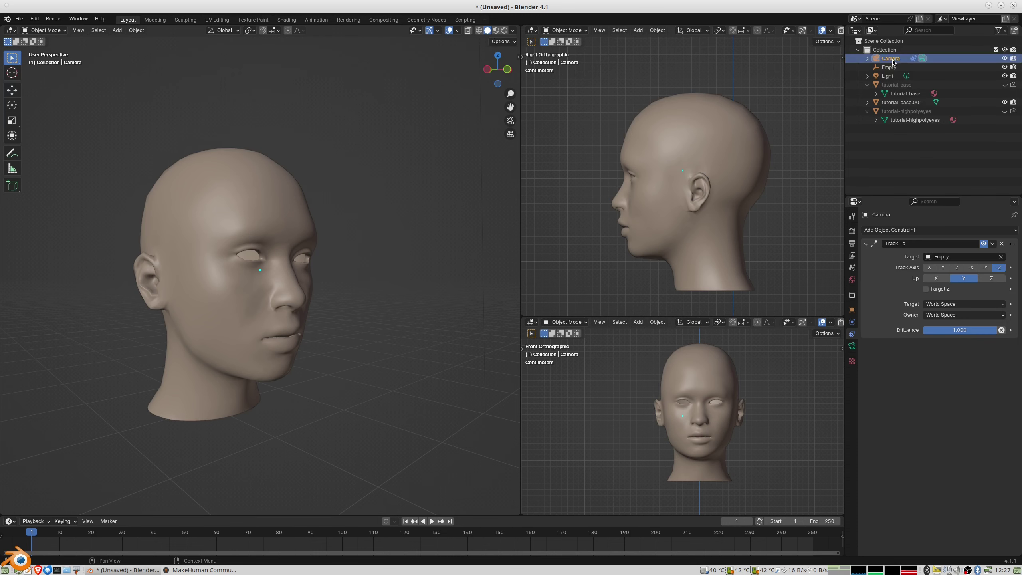
pyautogui.keyDown('ctrl'); pyautogui.click(894, 67); pyautogui.keyUp('ctrl')
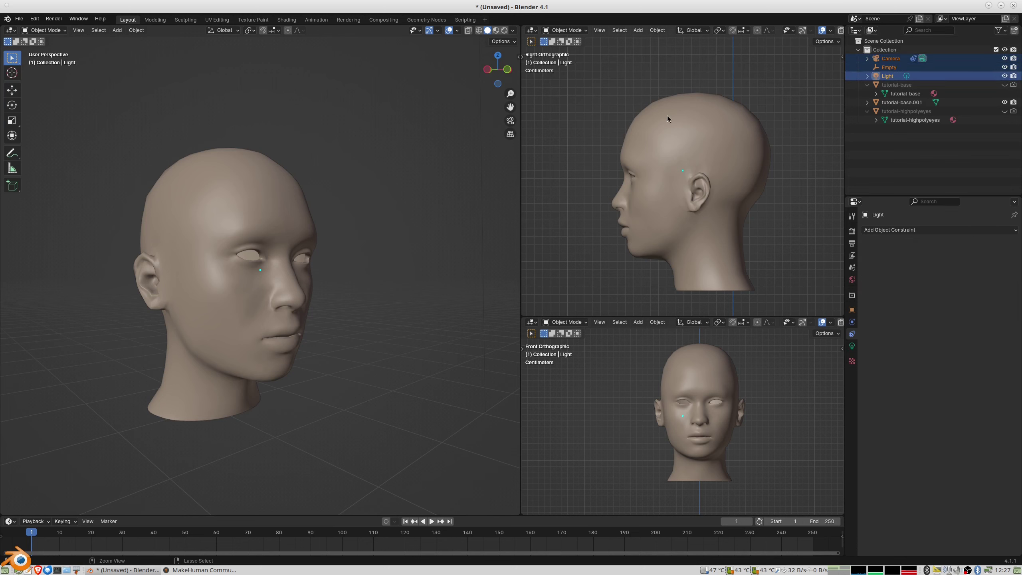
pyautogui.press('Delete')
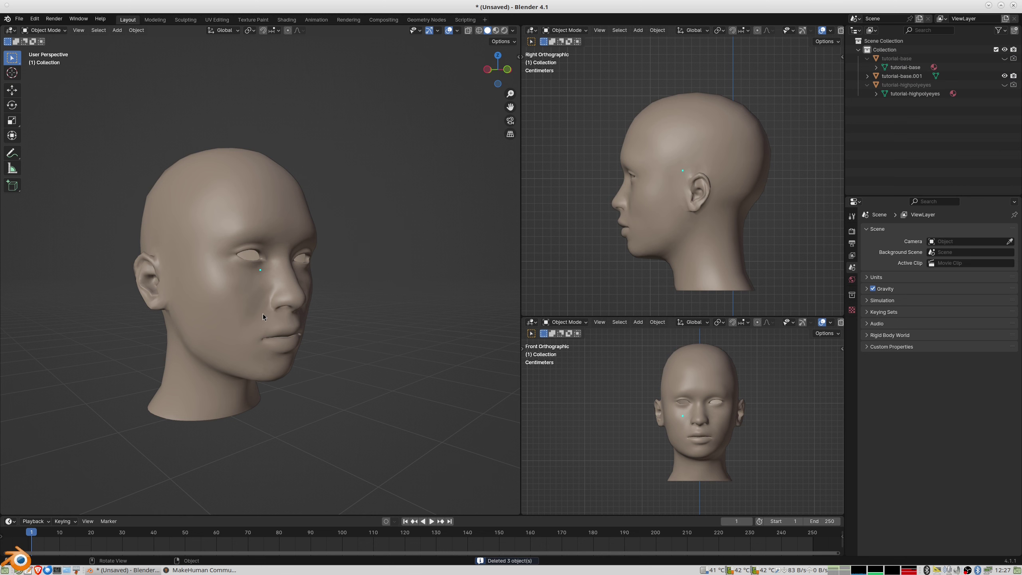
# Put tutorial-base.001 in Edit Mode with its whole mesh selected, showing its modifier settings.
pyautogui.click(290, 312)
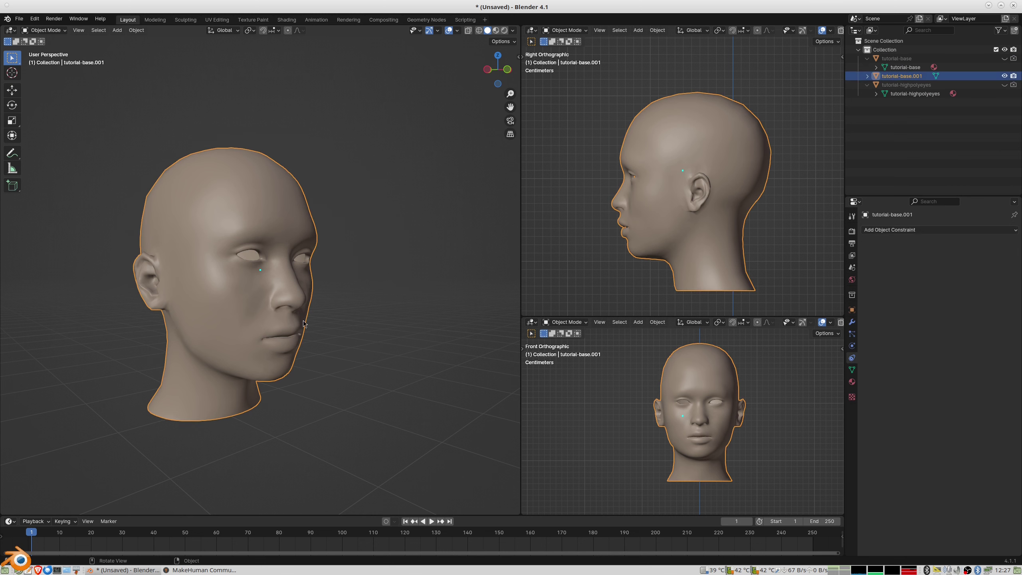
pyautogui.press('Tab')
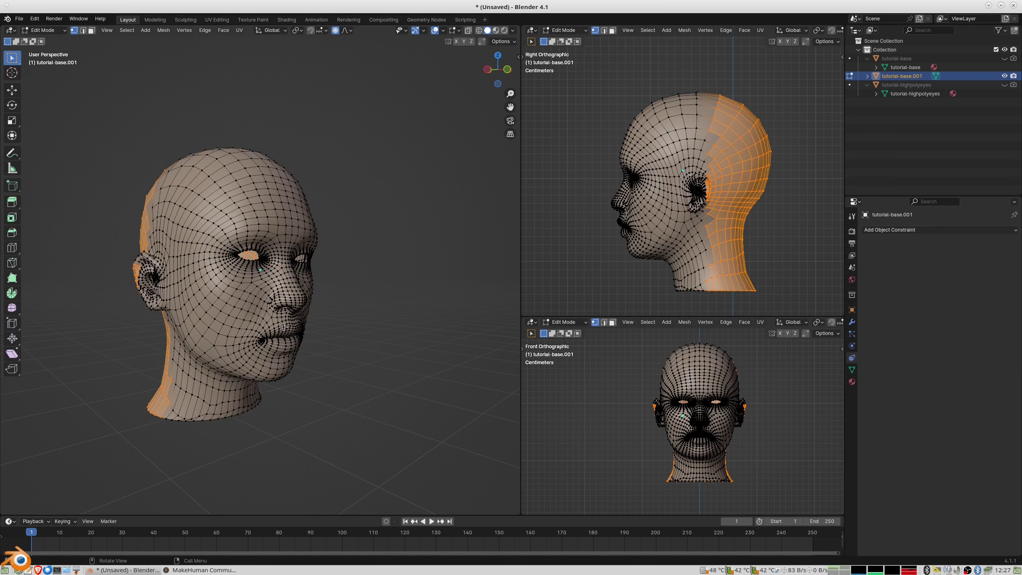
pyautogui.moveTo(239, 332); pyautogui.dragTo(258, 340, button='middle')
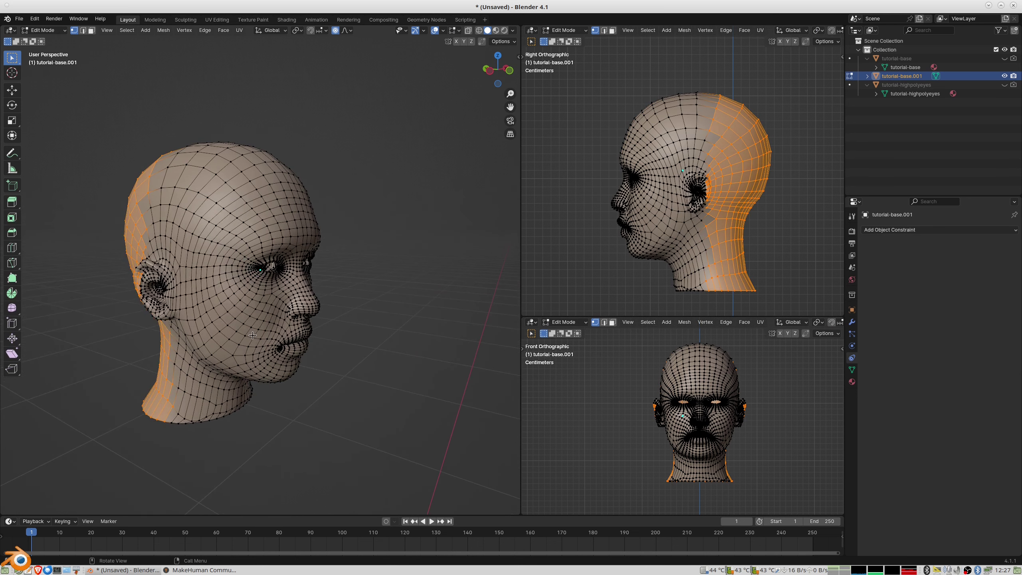
pyautogui.press('Tab')
pyautogui.moveTo(270, 327); pyautogui.dragTo(271, 291, button='middle')
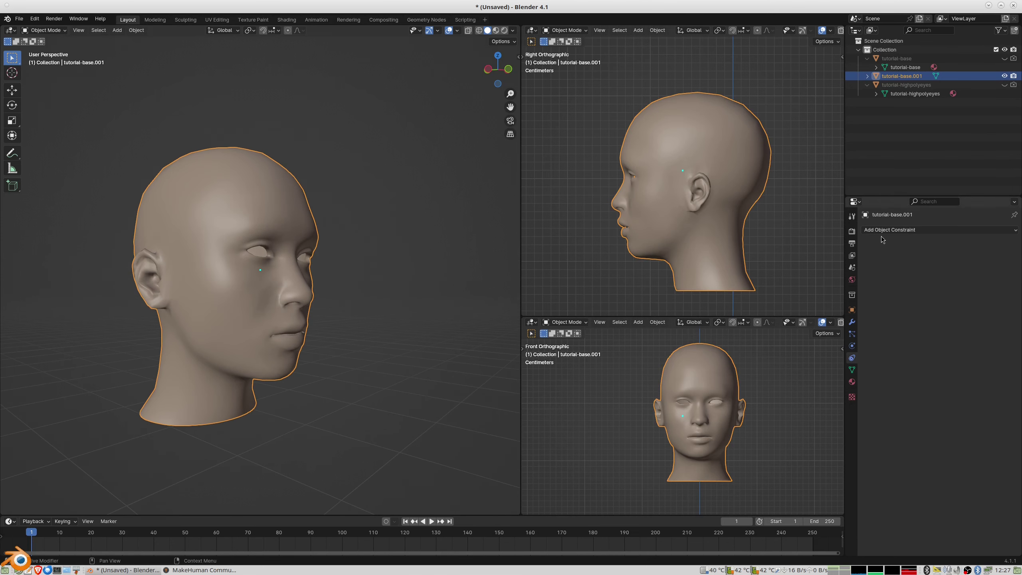
pyautogui.press('Tab')
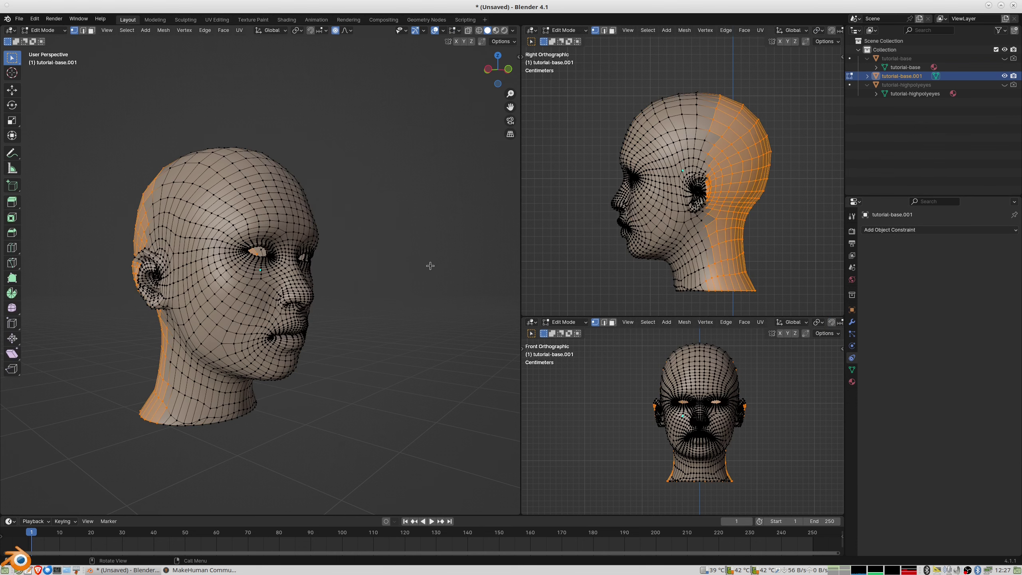
pyautogui.press('a')
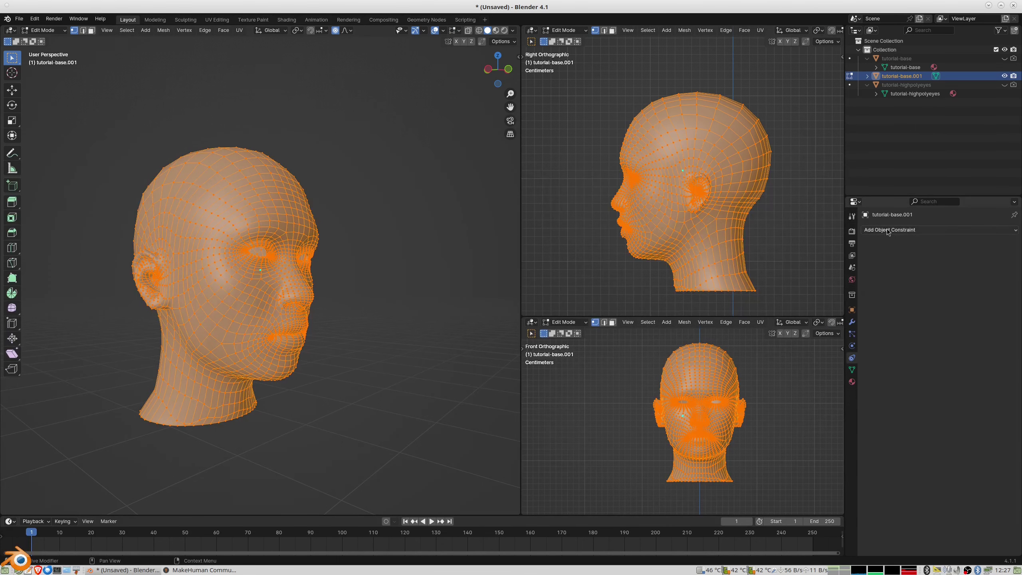
pyautogui.click(887, 230)
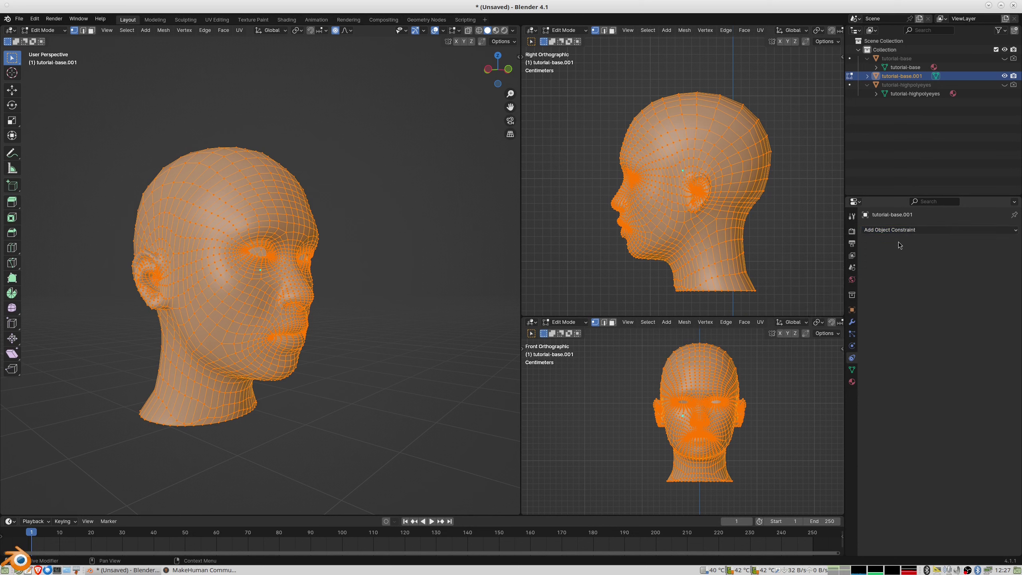
# Add a Subdivision Surface modifier to tutorial-base.001 with render level 1.
pyautogui.click(852, 322)
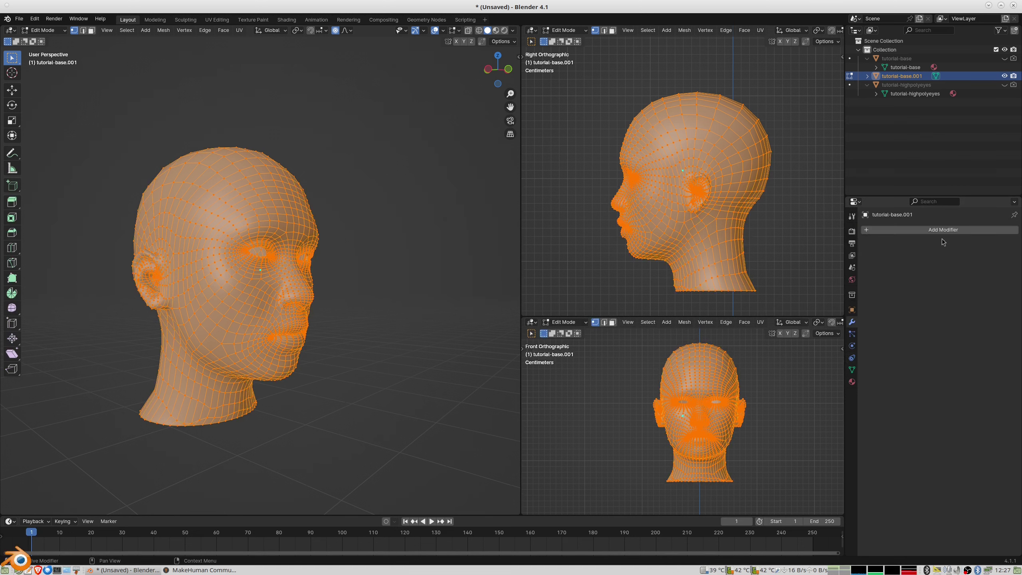
pyautogui.click(938, 231)
pyautogui.moveTo(910, 231)
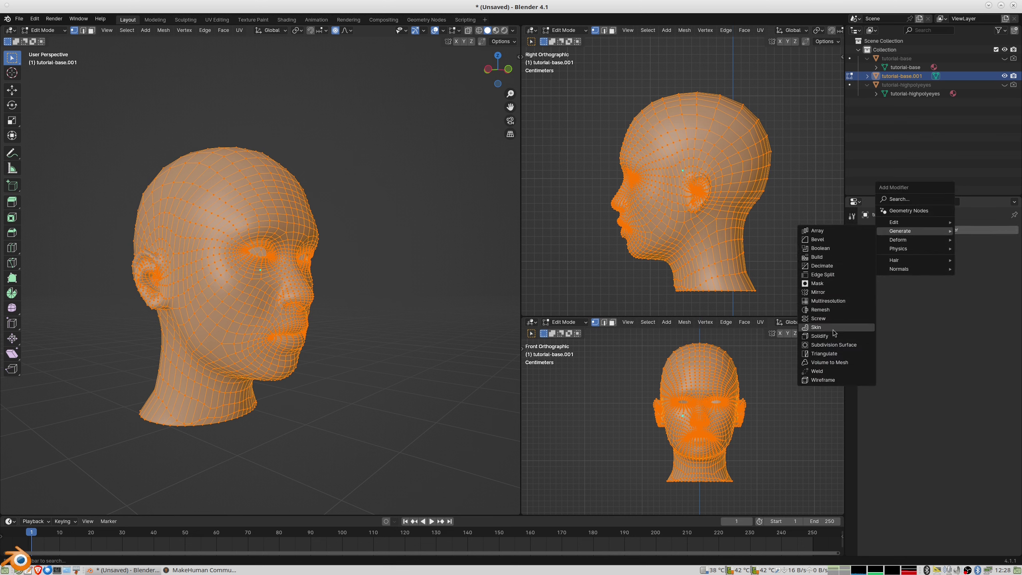
pyautogui.click(832, 344)
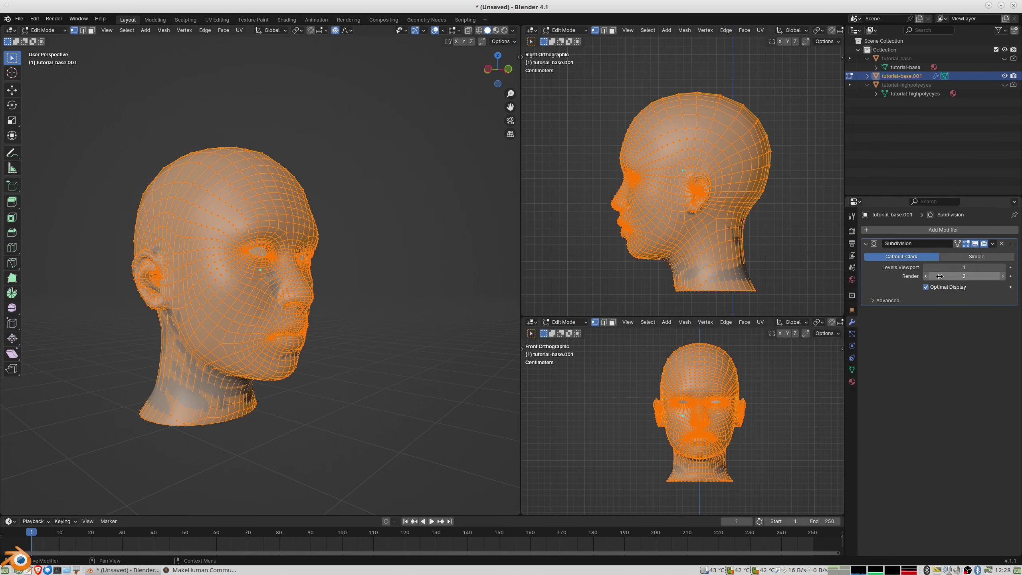
pyautogui.click(927, 279)
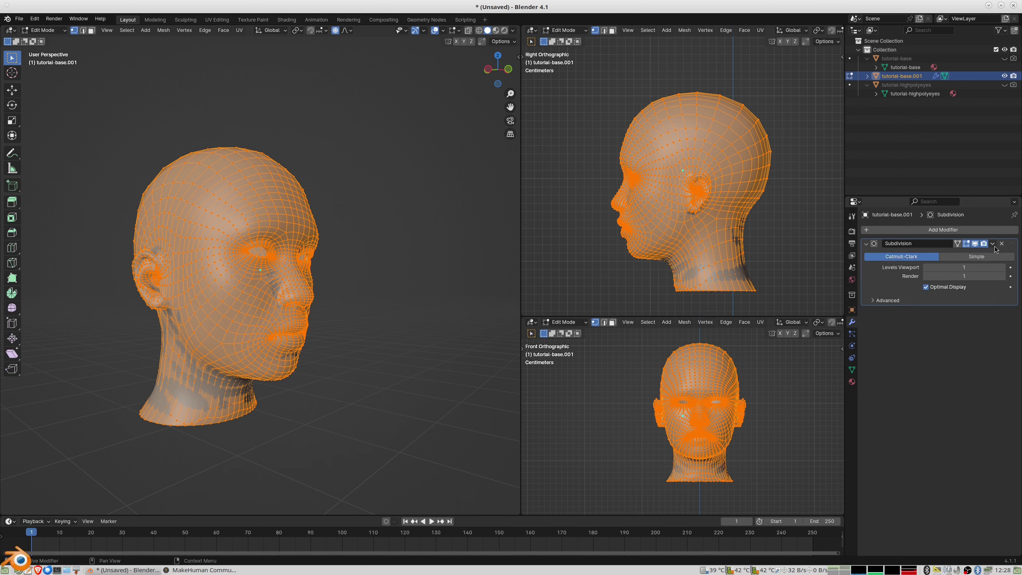
# Apply the Subdivision modifier in Object Mode, then view the dense mesh in Edit Mode.
pyautogui.click(993, 244)
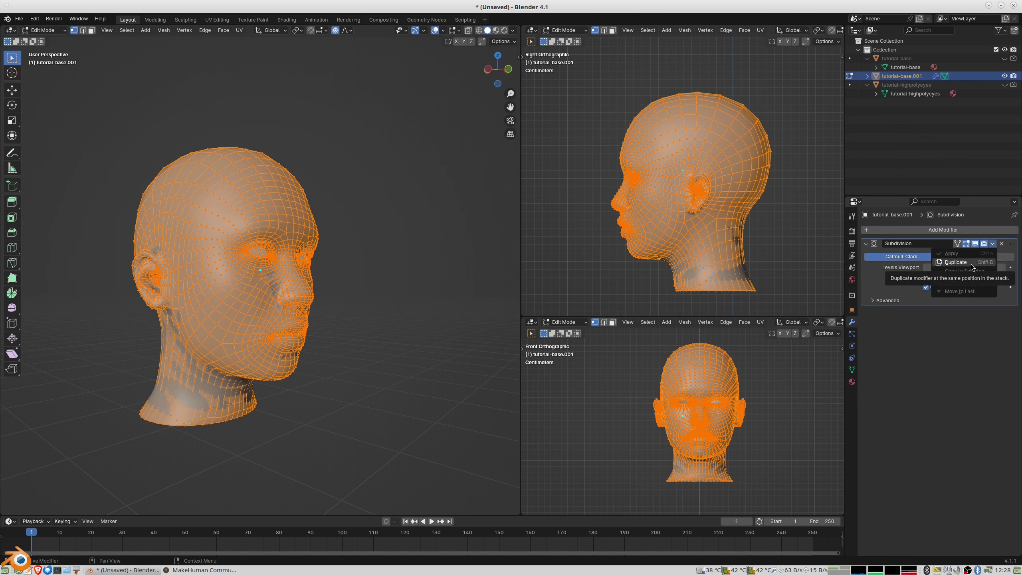
pyautogui.click(994, 245)
pyautogui.click(992, 244)
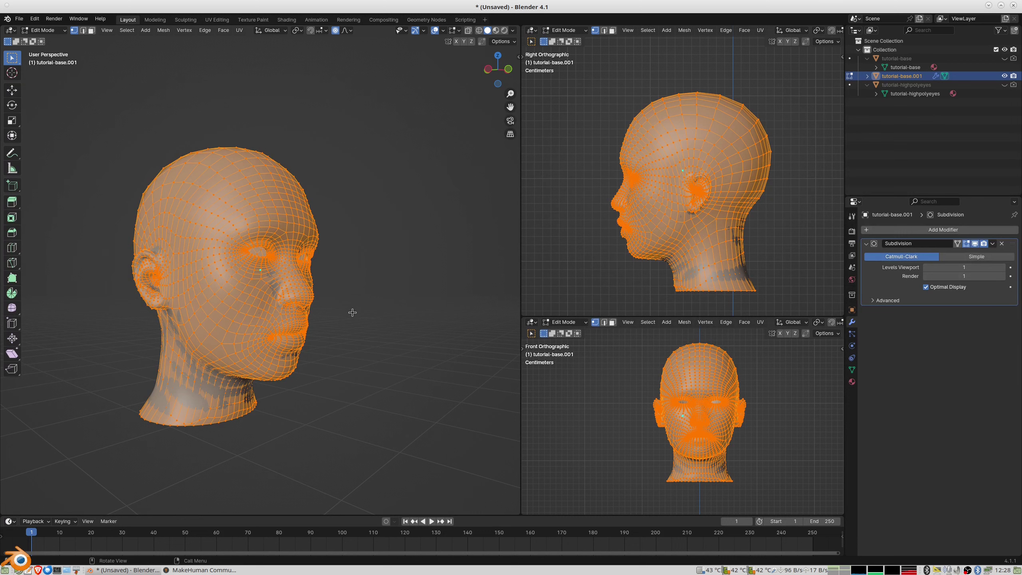
pyautogui.press('Tab')
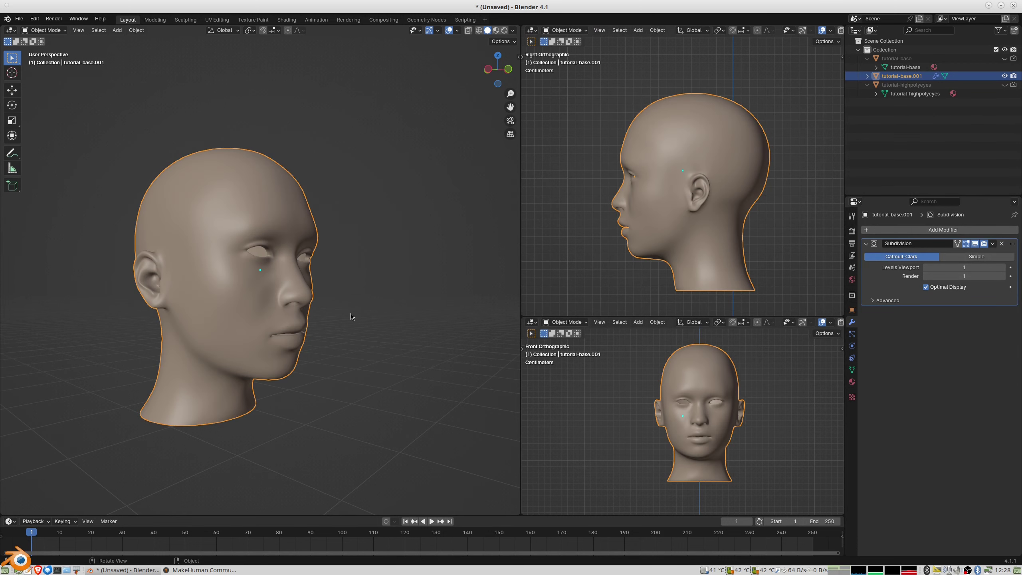
pyautogui.click(993, 244)
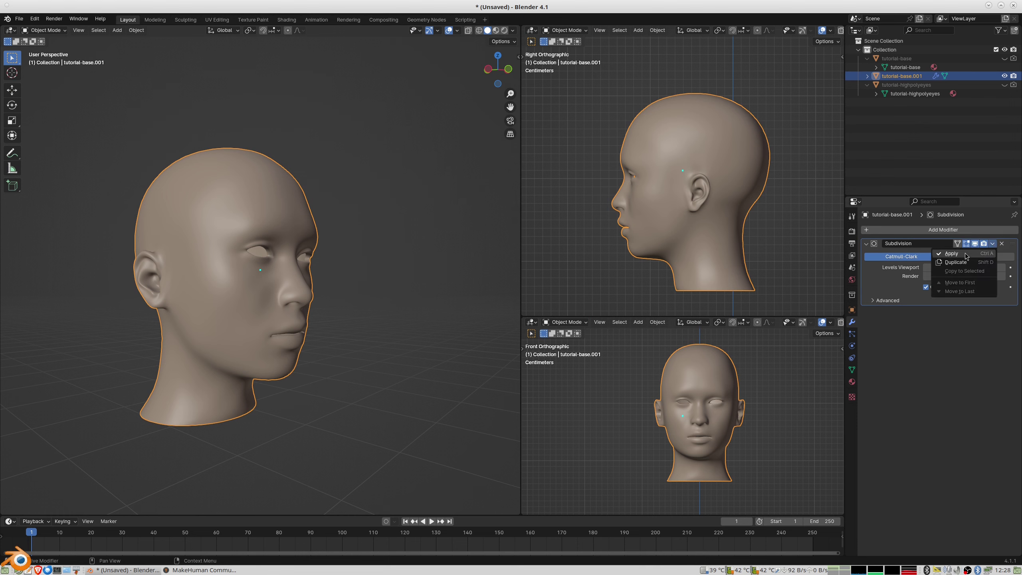
pyautogui.click(951, 253)
pyautogui.press('Tab')
# Inspect the dense subdivided head from several angles, then return it to Object Mode.
pyautogui.moveTo(304, 309)
pyautogui.mouseDown(button='middle')
pyautogui.moveTo(326, 304)
pyautogui.moveTo(279, 314)
pyautogui.moveTo(325, 335)
pyautogui.mouseUp(button='middle')
pyautogui.scroll(5, 250, 302)
pyautogui.scroll(-3, 278, 313)
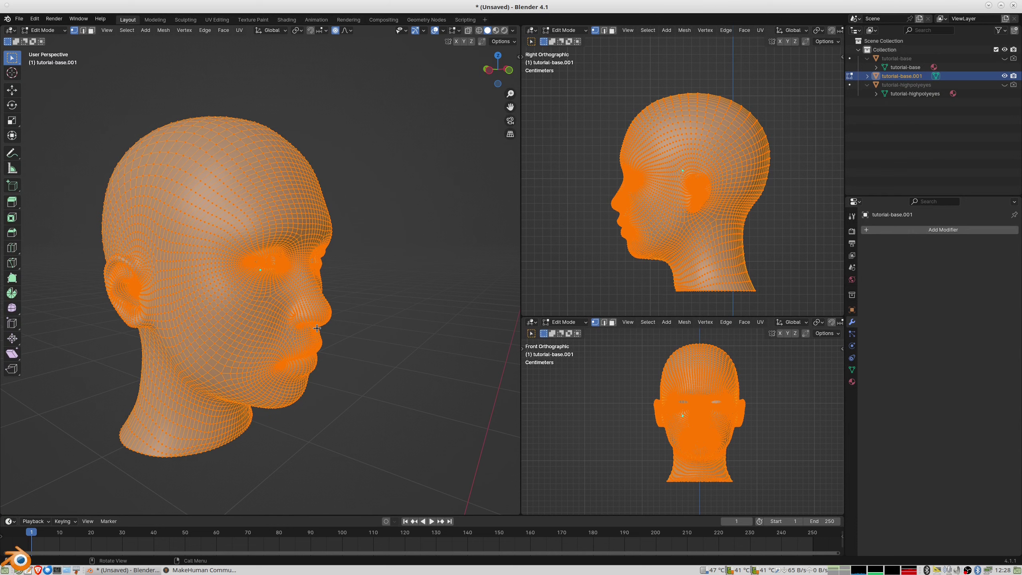
pyautogui.moveTo(372, 303); pyautogui.dragTo(362, 288, button='middle')
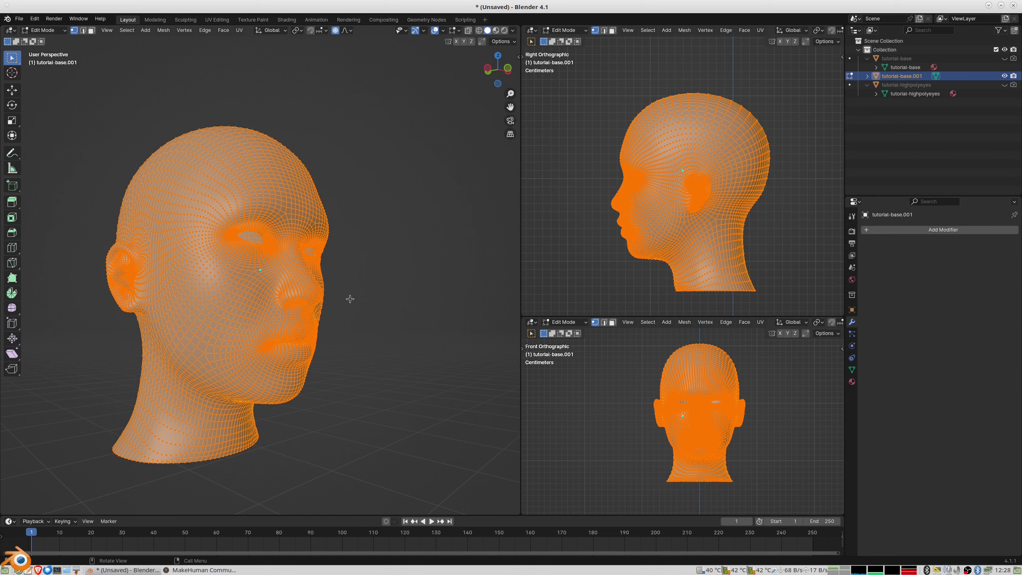
pyautogui.moveTo(282, 311); pyautogui.dragTo(297, 305, button='middle')
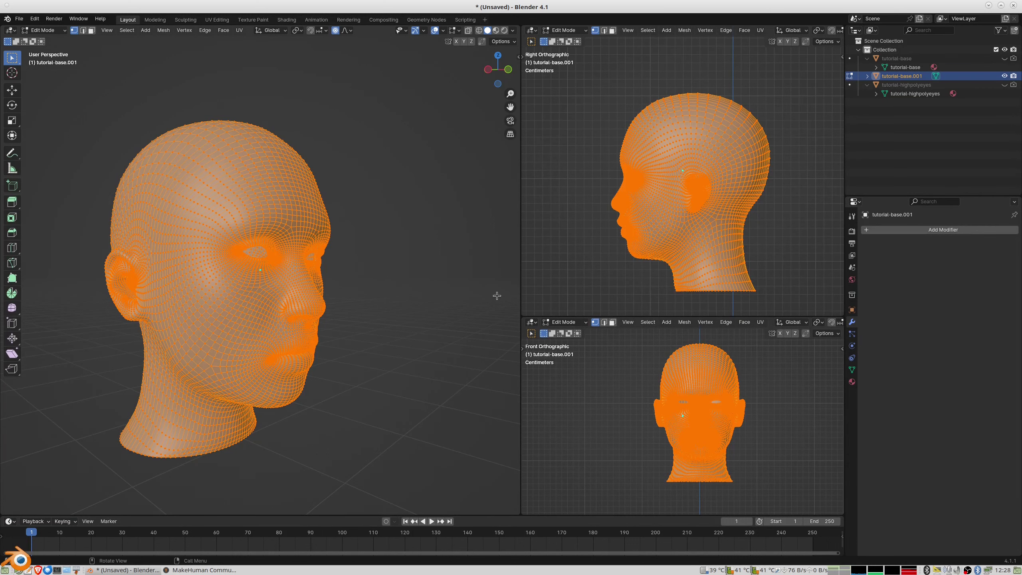
pyautogui.press('Tab')
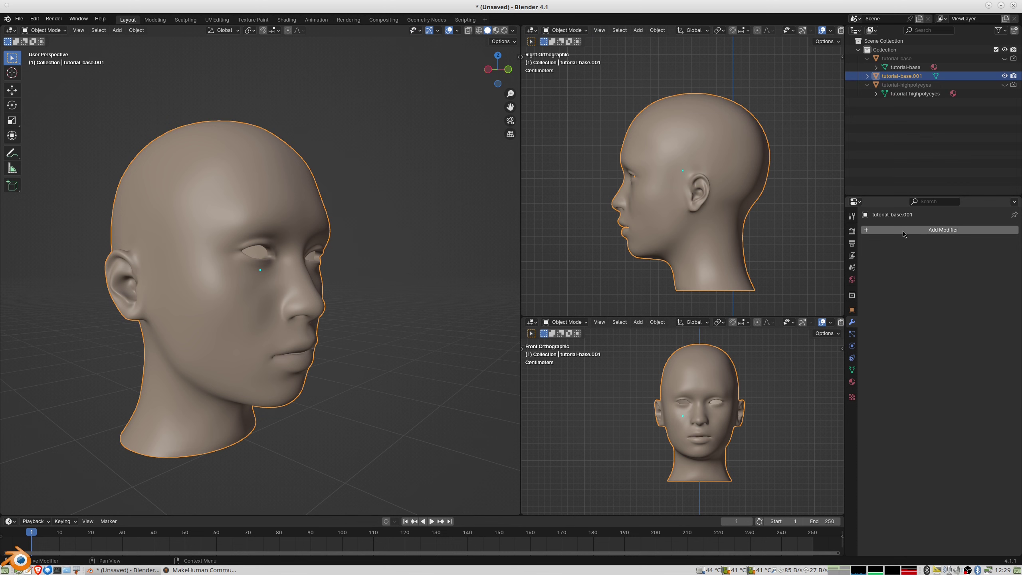
# Add a Decimate modifier in Un-Subdivide mode at 2 iterations, giving 3278 faces.
pyautogui.click(927, 232)
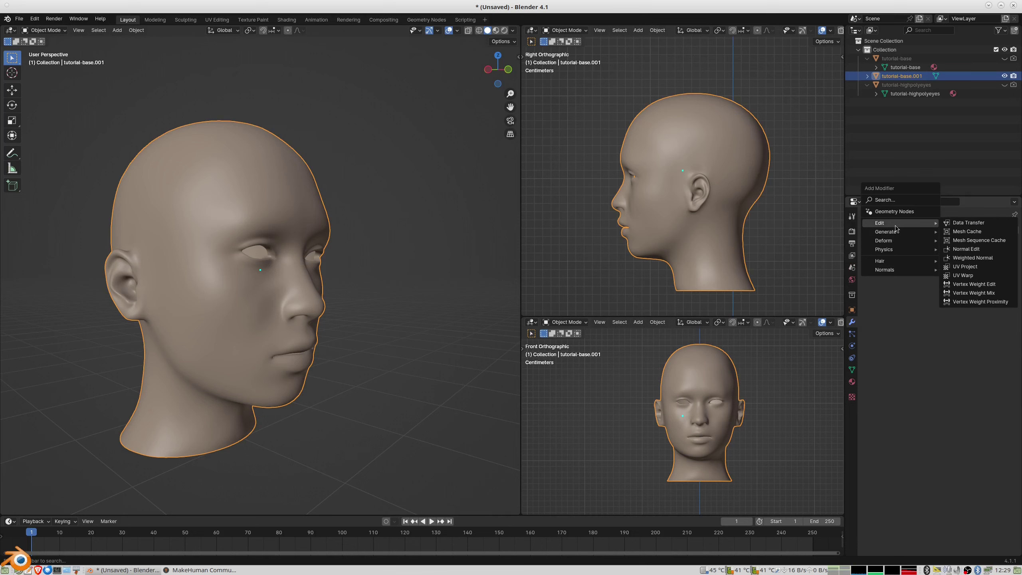
pyautogui.moveTo(886, 232)
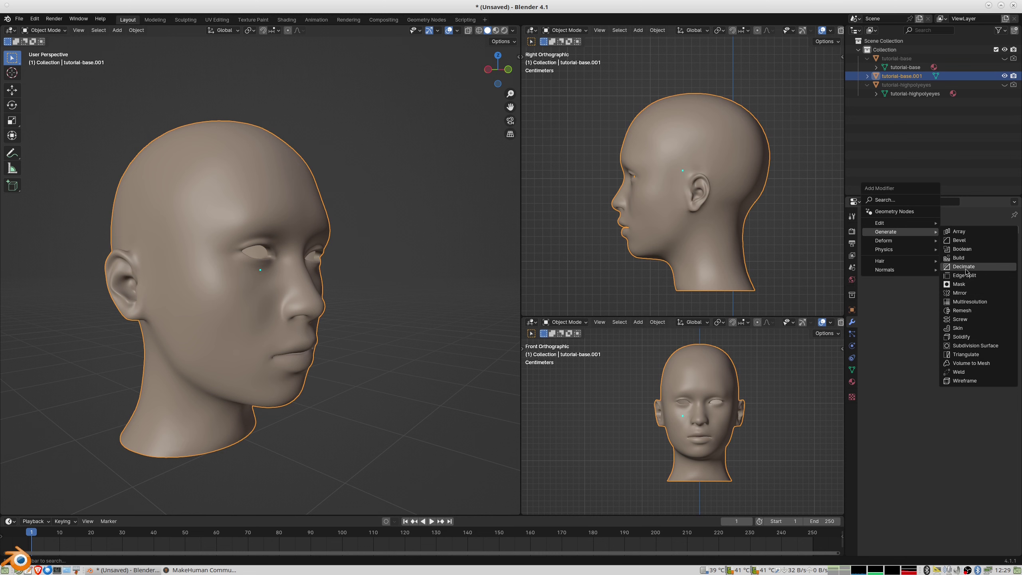
pyautogui.click(964, 268)
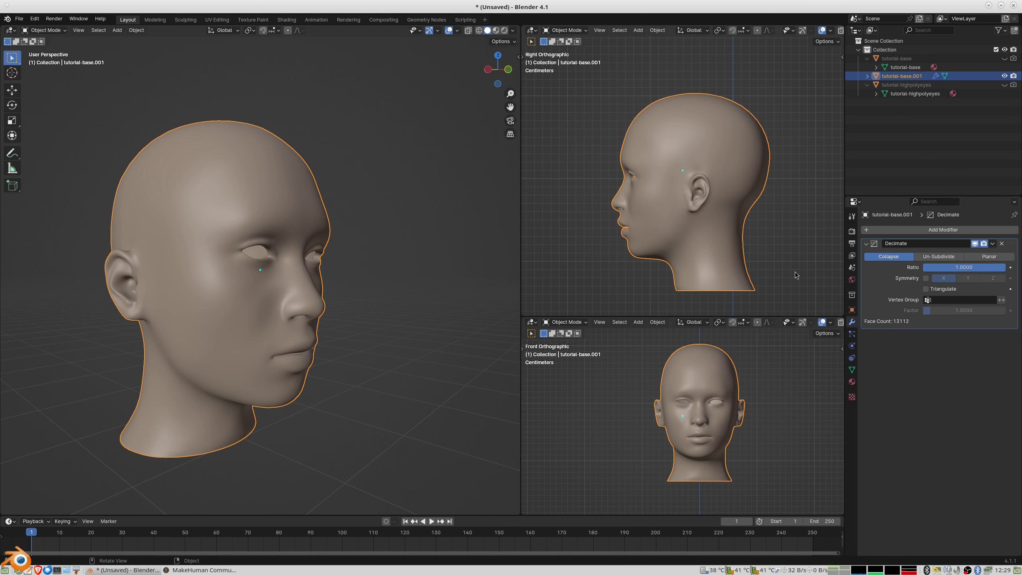
pyautogui.click(936, 257)
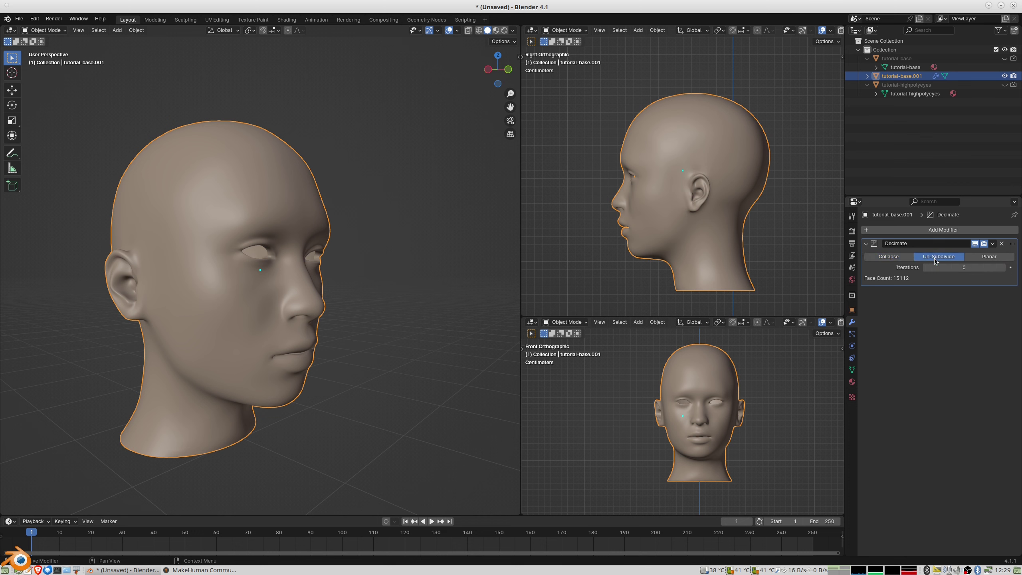
pyautogui.click(1002, 268)
pyautogui.click(1002, 268)
pyautogui.click(1002, 268)
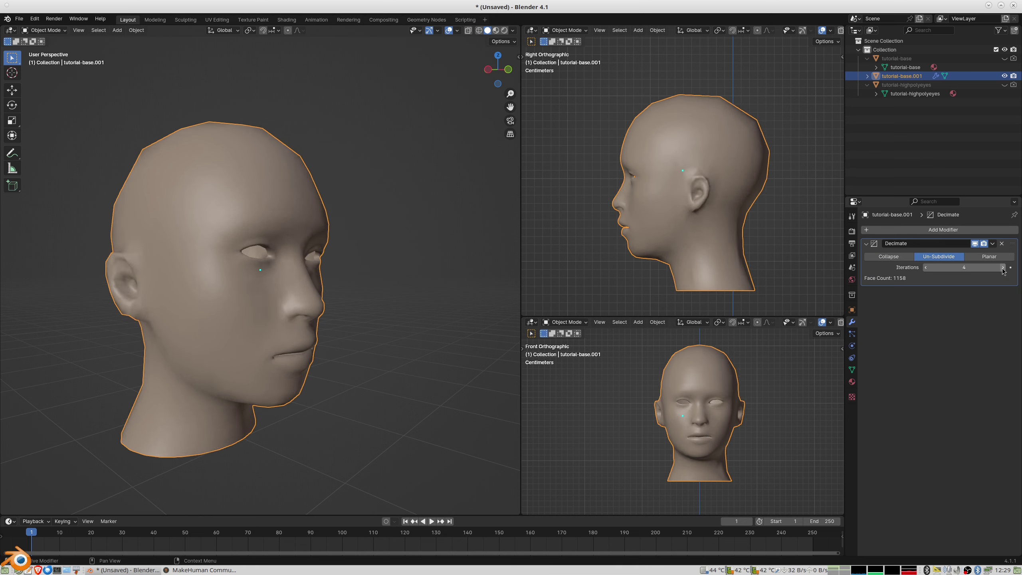
pyautogui.click(926, 267)
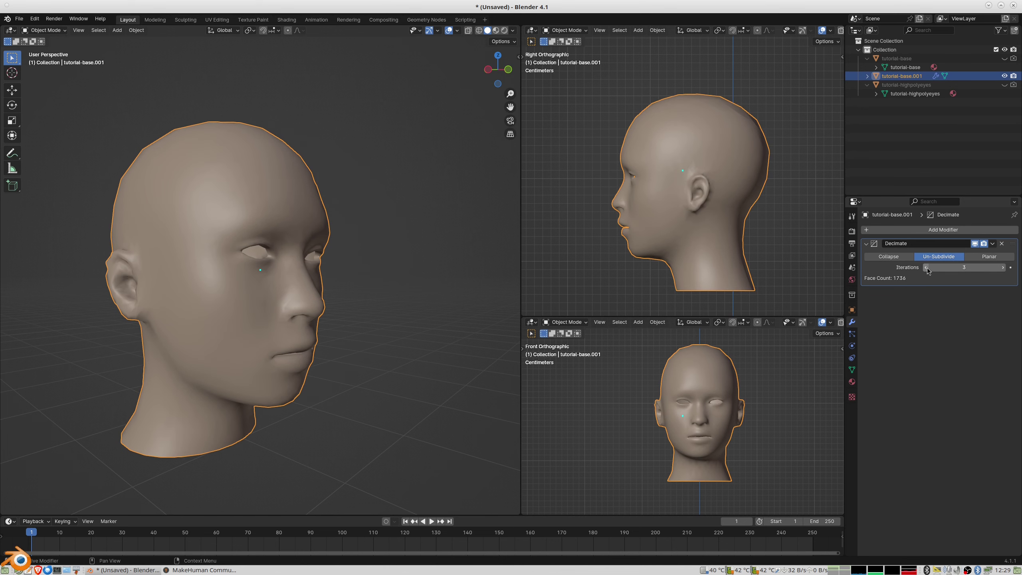
pyautogui.click(926, 267)
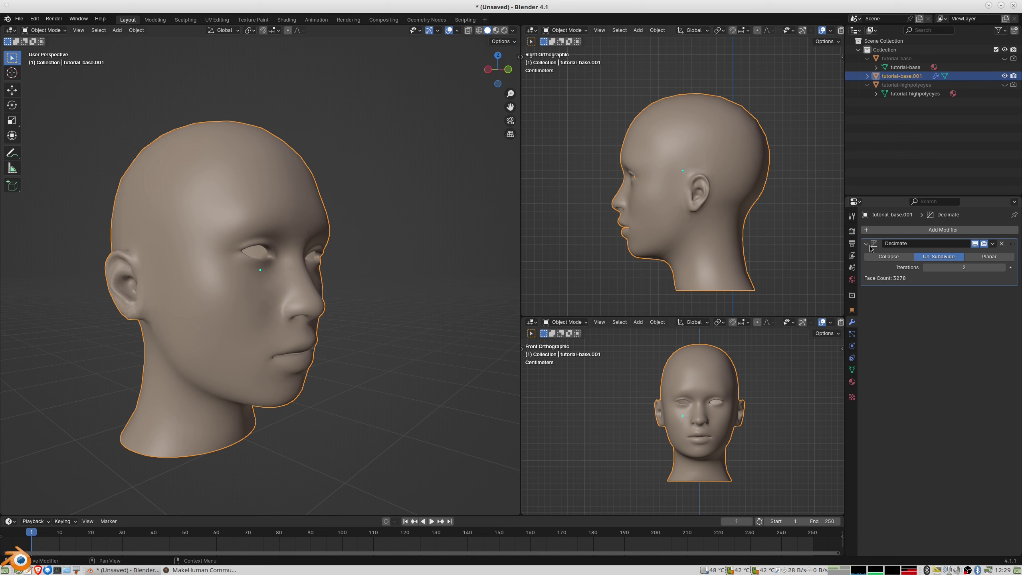
pyautogui.click(932, 230)
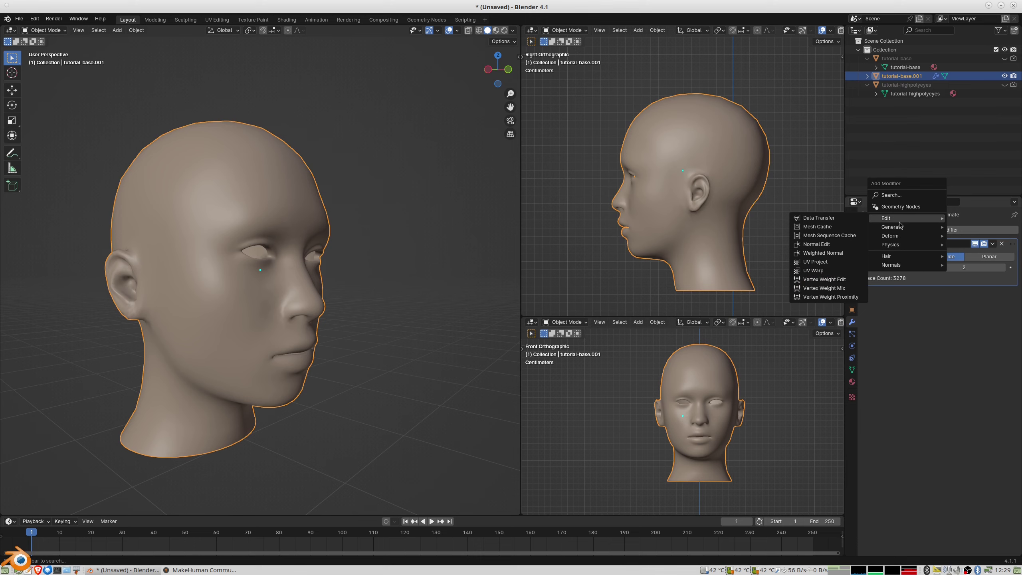
pyautogui.moveTo(894, 227)
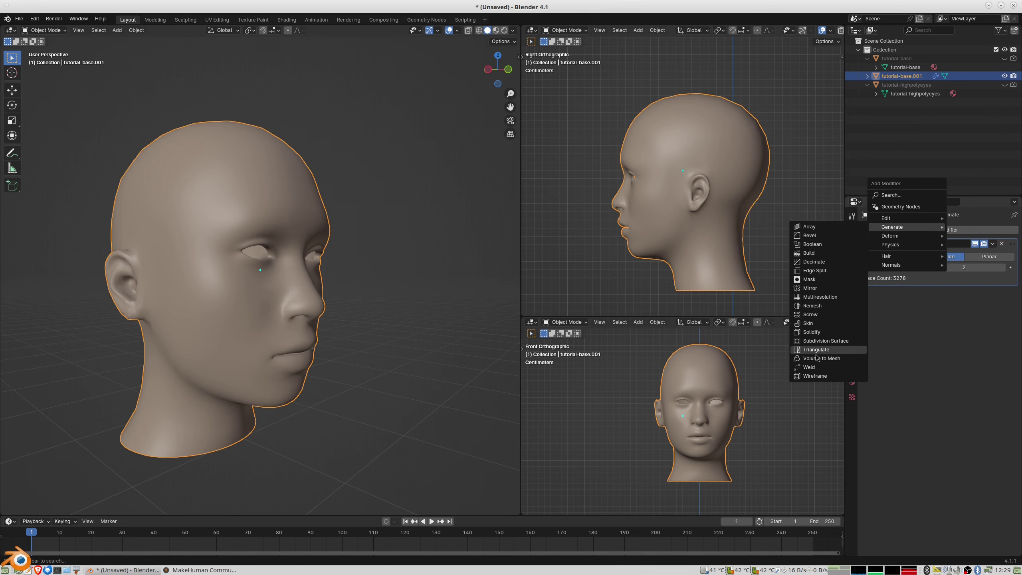
# Add a 0.02 m Wireframe modifier after Decimate and inspect the wire cage.
pyautogui.click(815, 375)
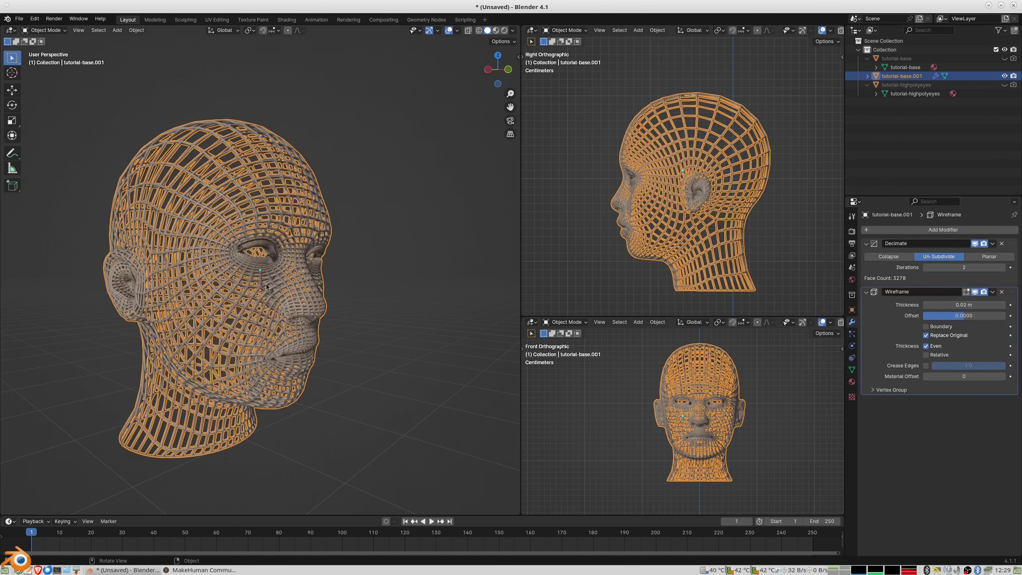
pyautogui.scroll(2, 268, 283)
pyautogui.scroll(2, 268, 283)
pyautogui.scroll(2, 268, 282)
pyautogui.scroll(-5, 268, 283)
pyautogui.moveTo(269, 283); pyautogui.dragTo(301, 309, button='middle')
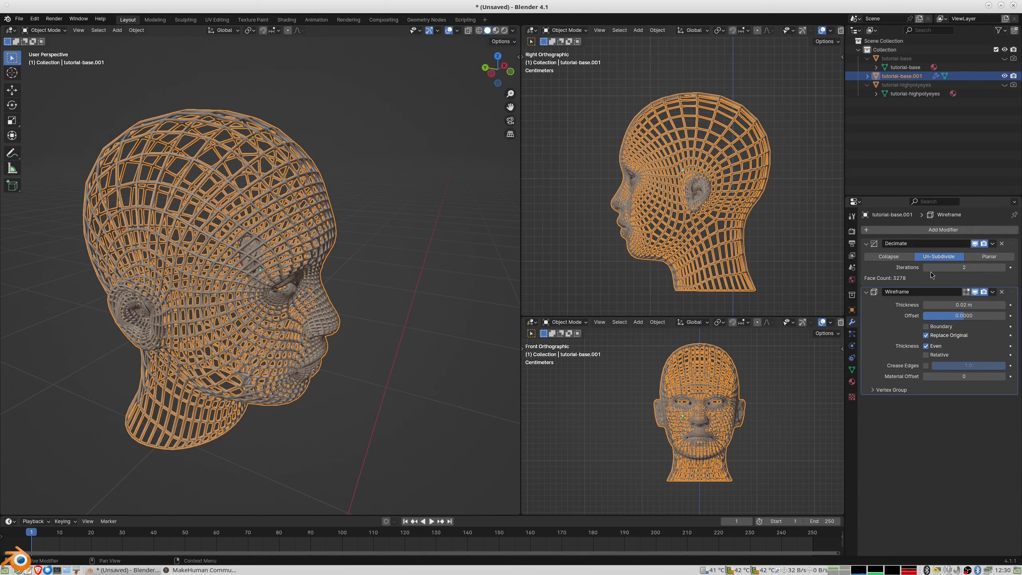
pyautogui.click(921, 229)
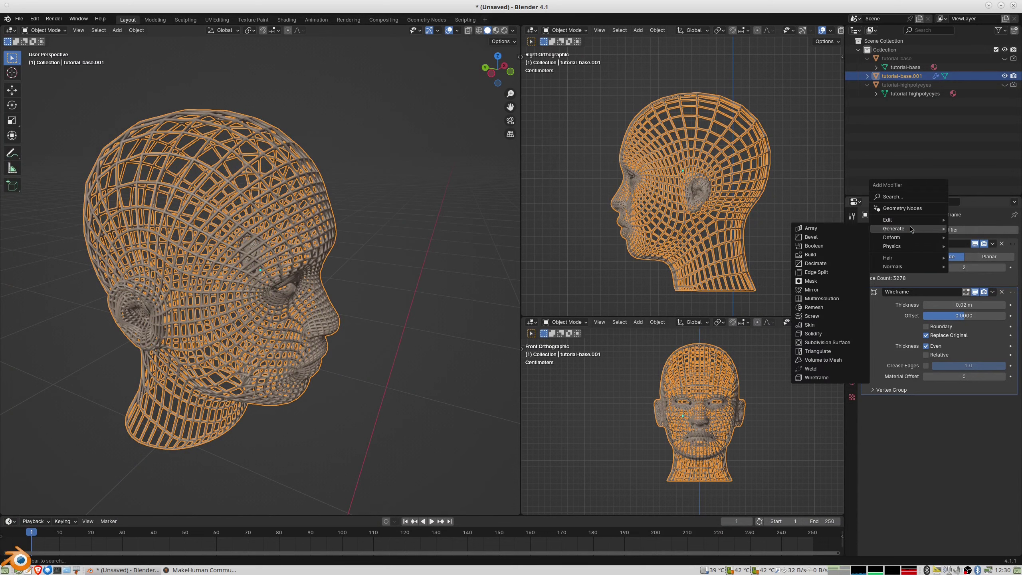
# Add a Triangulate modifier and order the stack Decimate, Triangulate, Wireframe.
pyautogui.moveTo(898, 228)
pyautogui.click(825, 352)
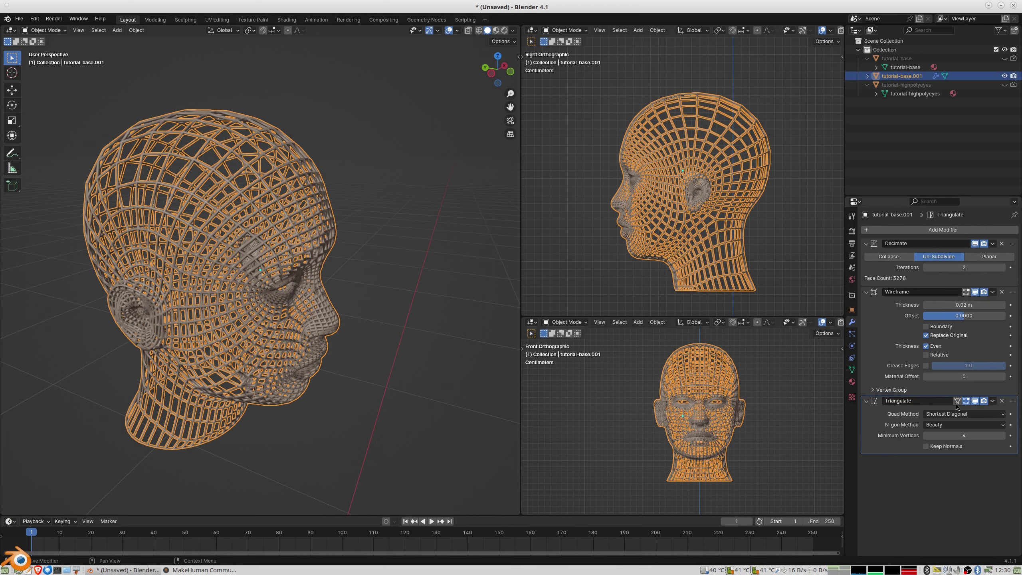
pyautogui.click(992, 401)
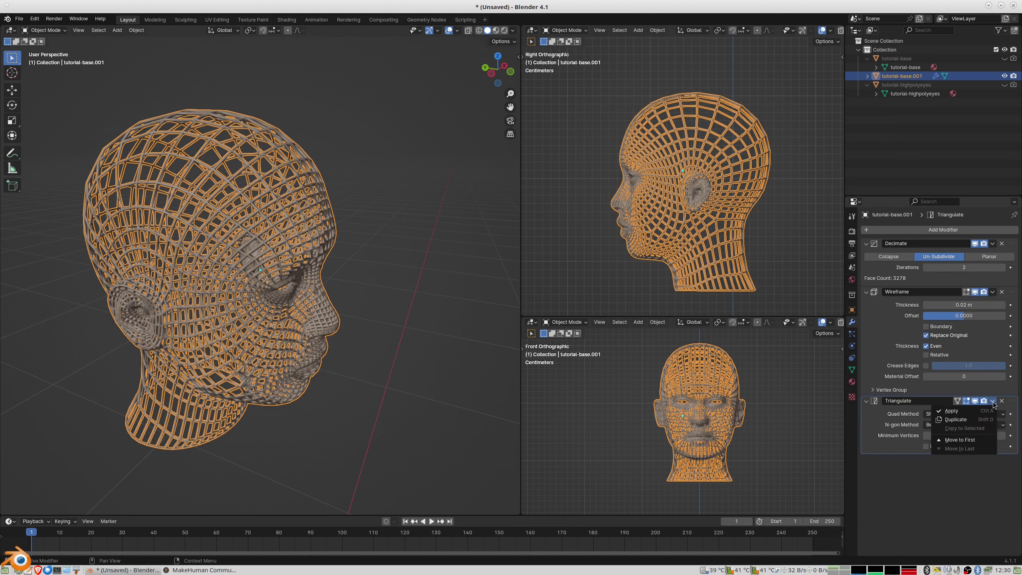
pyautogui.click(973, 440)
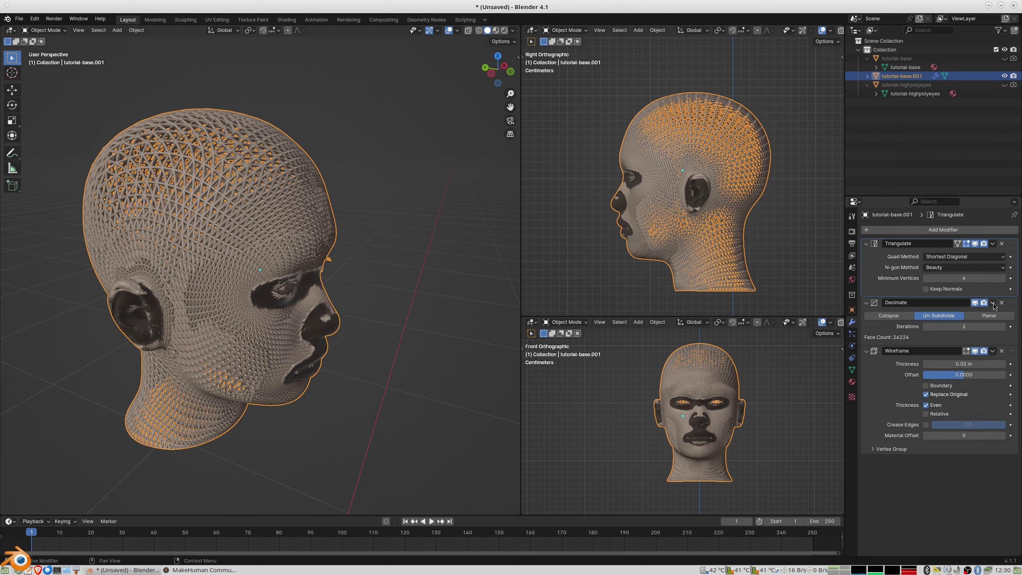
pyautogui.click(992, 304)
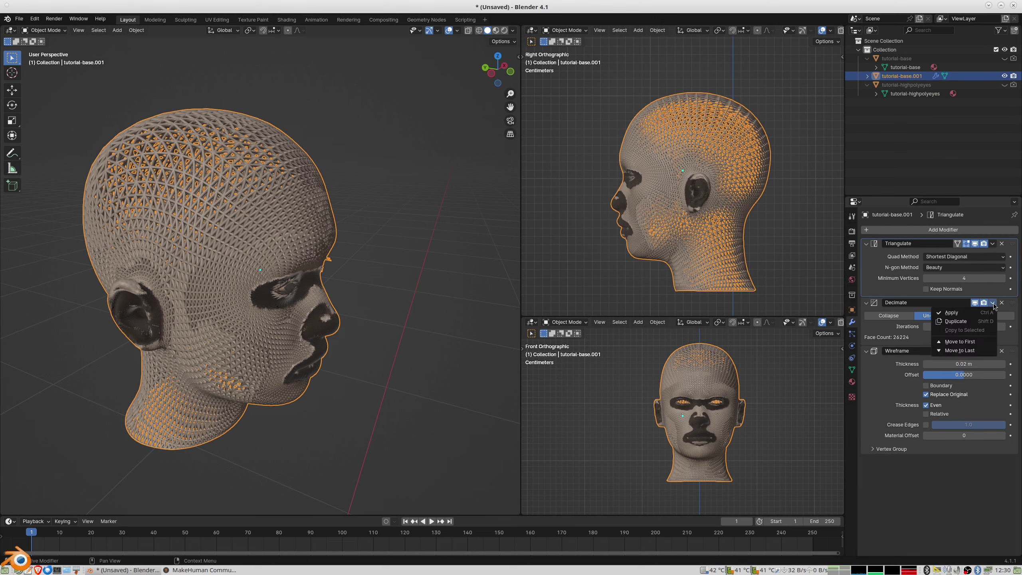
pyautogui.click(972, 344)
pyautogui.moveTo(364, 380)
pyautogui.mouseDown(button='middle')
pyautogui.moveTo(350, 311)
pyautogui.moveTo(366, 290)
pyautogui.moveTo(368, 330)
pyautogui.moveTo(305, 276)
pyautogui.moveTo(289, 290)
pyautogui.moveTo(298, 305)
pyautogui.moveTo(271, 313)
pyautogui.moveTo(309, 319)
pyautogui.mouseUp(button='middle')
pyautogui.scroll(2, 272, 314)
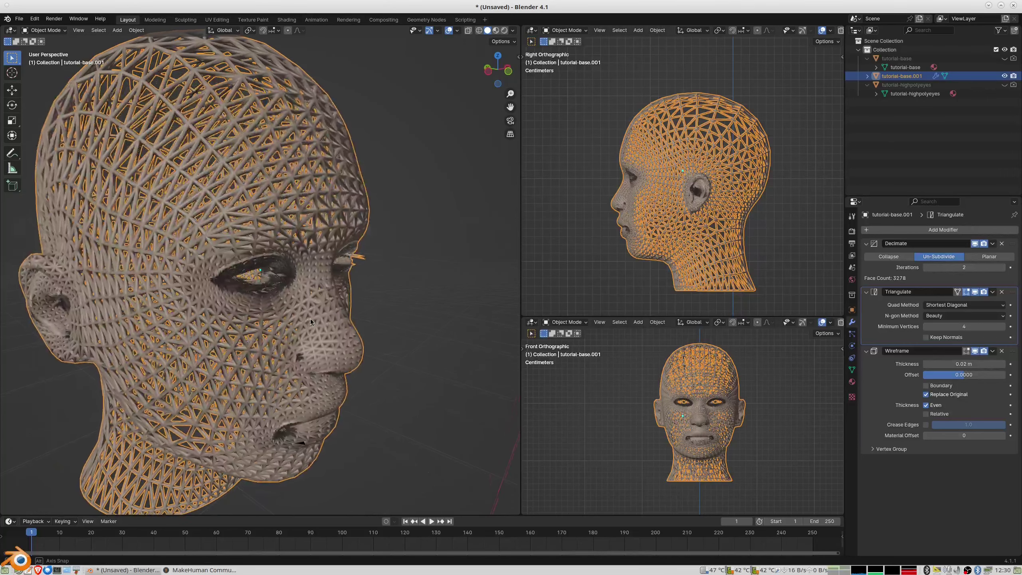
# Set the Wireframe thickness to 0.01 m.
pyautogui.click(956, 364)
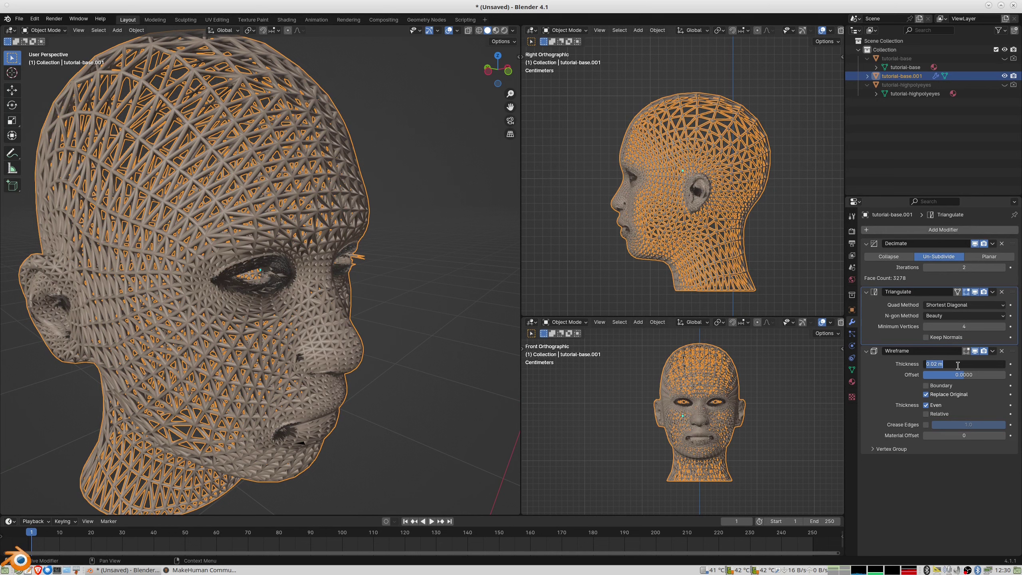
pyautogui.write('1')
pyautogui.press('BackSpace')
pyautogui.write('0.01')
pyautogui.press('Tab')
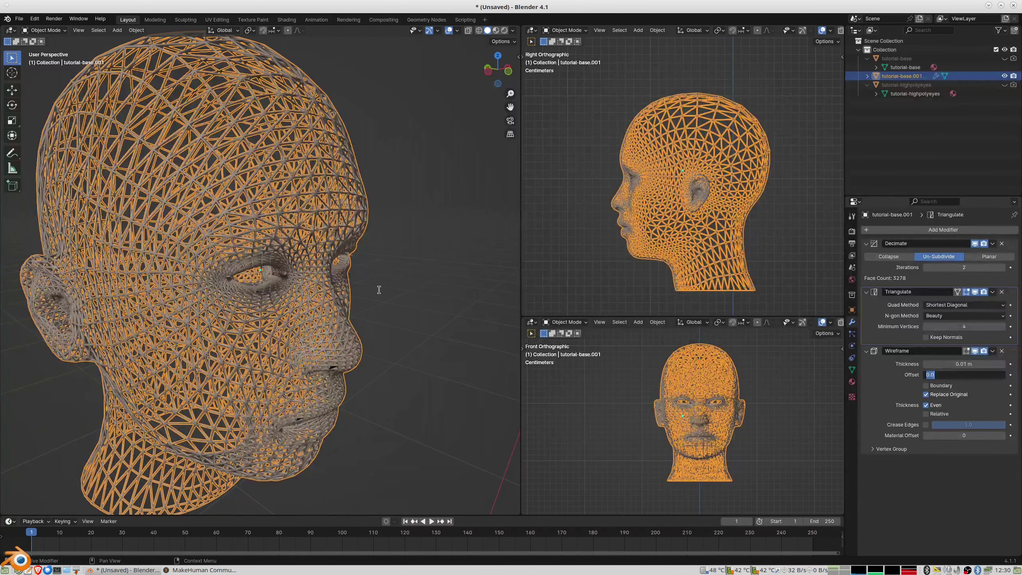
pyautogui.press('Return')
pyautogui.moveTo(346, 230); pyautogui.dragTo(281, 234, button='middle')
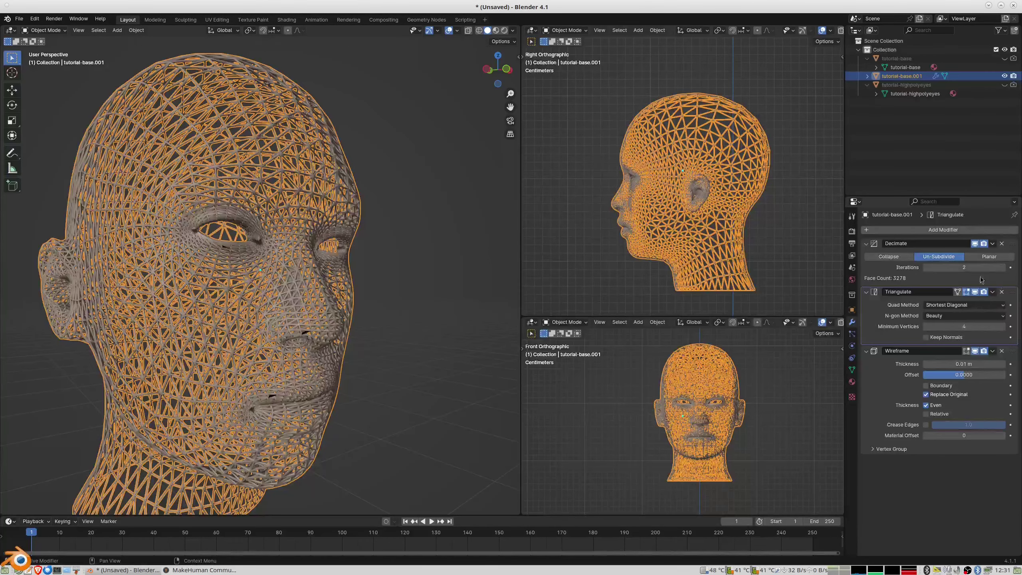
# Raise Decimate to 3 un-subdivide iterations (1736 faces) and inspect the coarser lattice.
pyautogui.click(1004, 267)
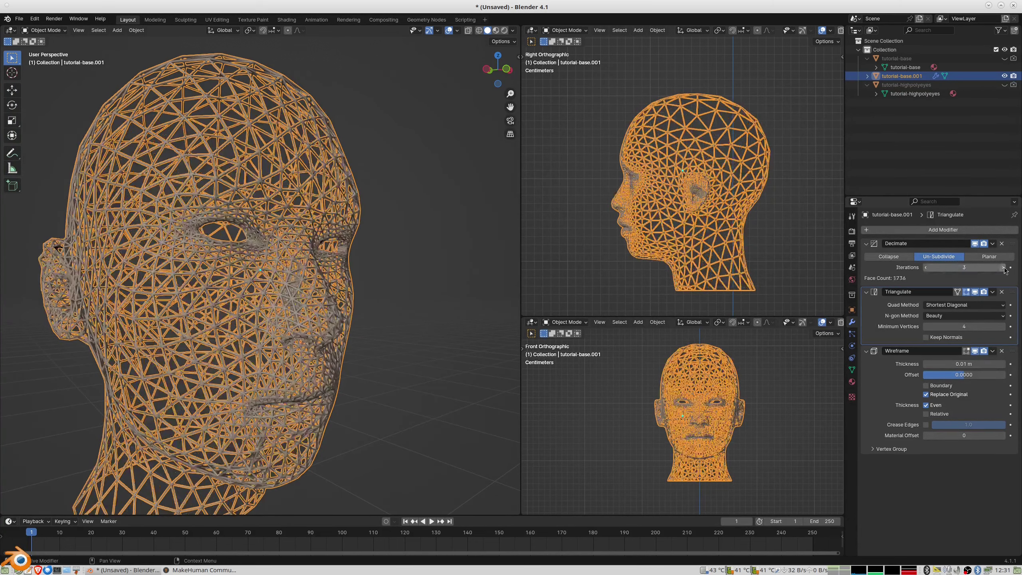
pyautogui.moveTo(382, 379)
pyautogui.mouseDown(button='middle')
pyautogui.moveTo(414, 359)
pyautogui.moveTo(420, 371)
pyautogui.moveTo(362, 375)
pyautogui.mouseUp(button='middle')
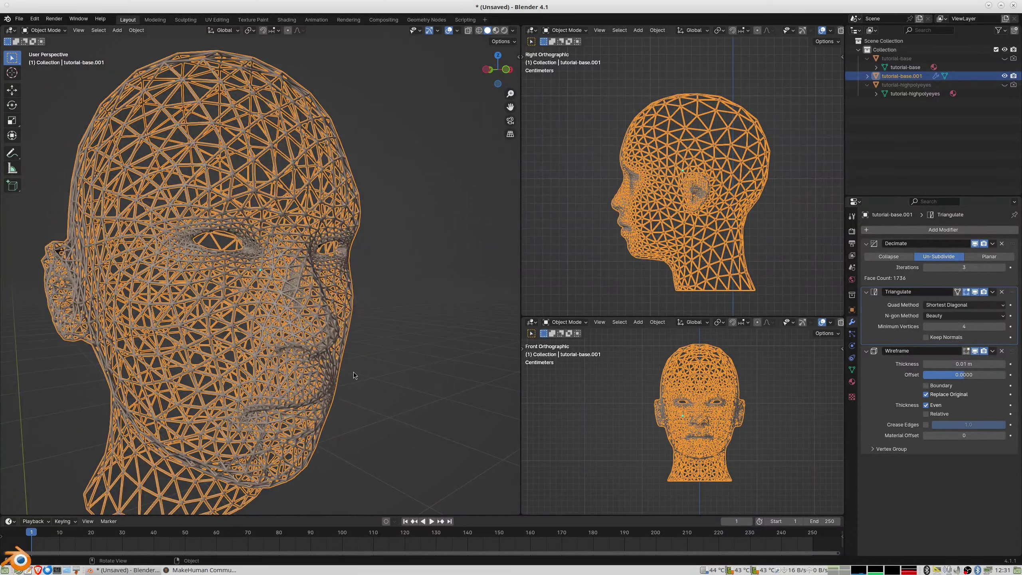
pyautogui.scroll(-3, 356, 371)
pyautogui.moveTo(355, 371)
pyautogui.mouseDown(button='middle')
pyautogui.moveTo(369, 391)
pyautogui.moveTo(367, 379)
pyautogui.mouseUp(button='middle')
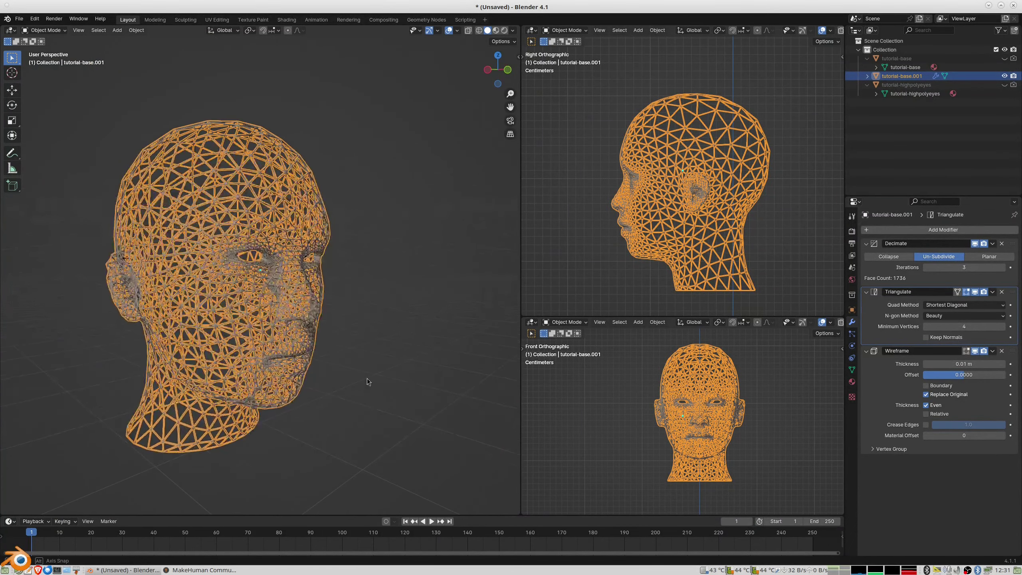
# Add a Catmull-Clark Subdivision Surface modifier (viewport 1, render 2) after the Wireframe.
pyautogui.click(941, 230)
pyautogui.moveTo(900, 231)
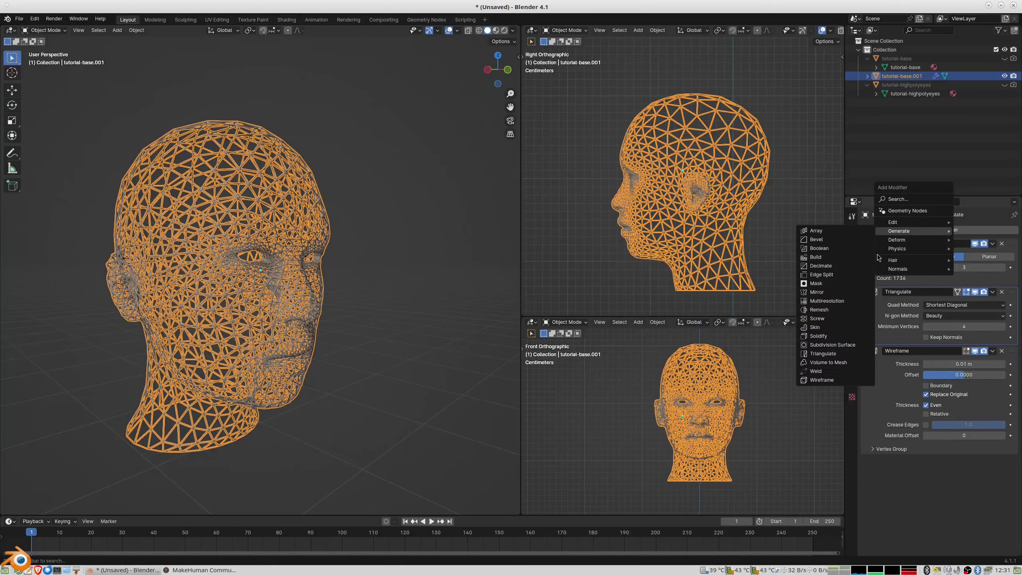
pyautogui.press('Escape')
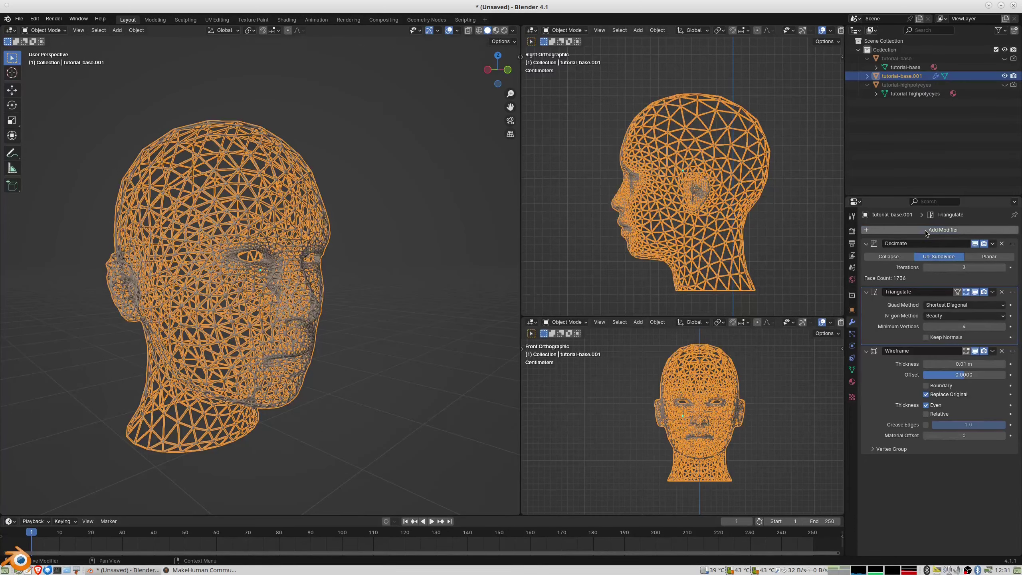
pyautogui.click(925, 233)
pyautogui.moveTo(886, 230)
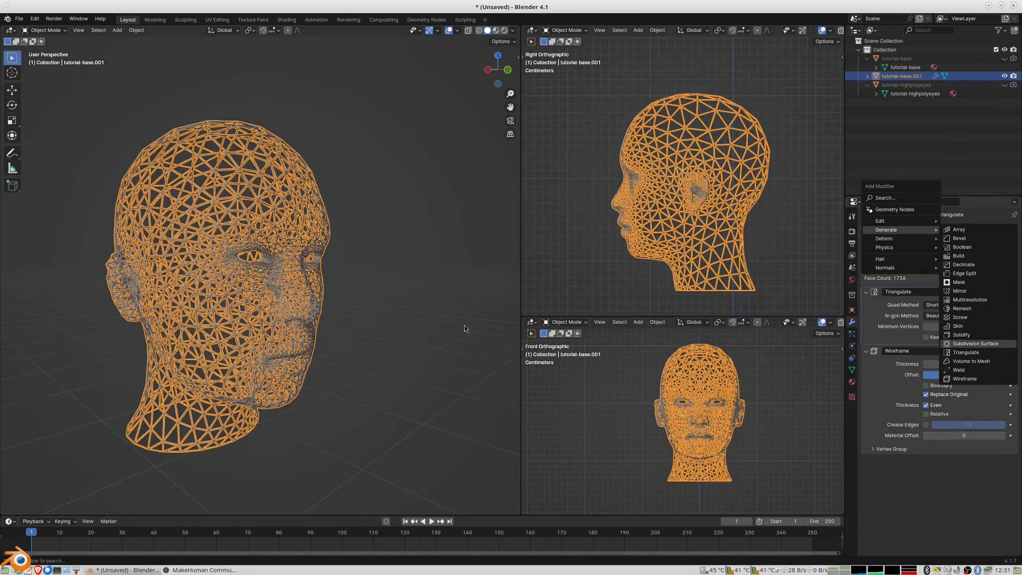
pyautogui.press('Return')
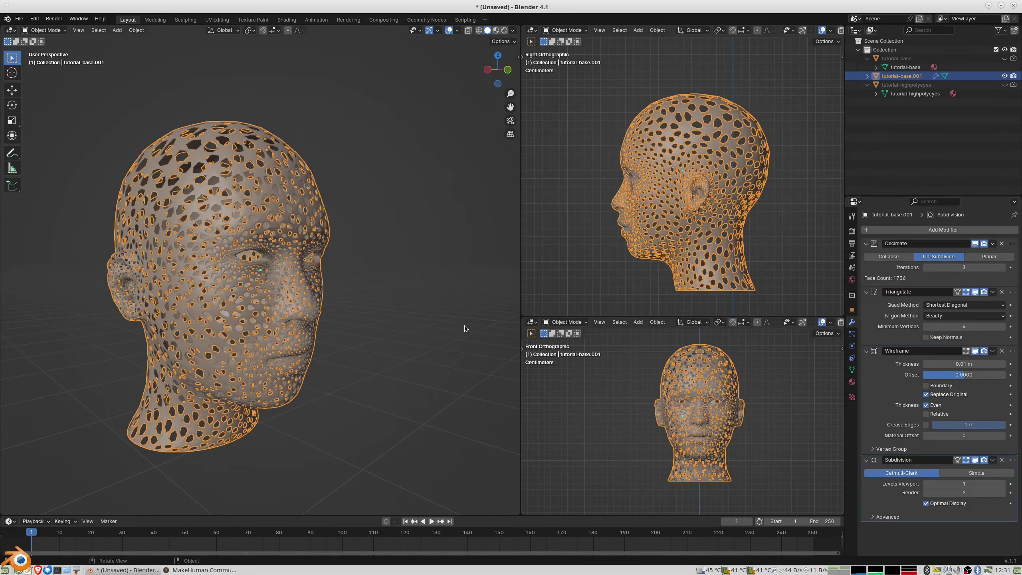
pyautogui.scroll(2, 351, 292)
pyautogui.scroll(3, 362, 289)
# Orbit the view to inspect the lattice head from the side and front.
pyautogui.moveTo(372, 286)
pyautogui.mouseDown(button='middle')
pyautogui.moveTo(412, 258)
pyautogui.moveTo(355, 298)
pyautogui.moveTo(287, 271)
pyautogui.moveTo(286, 296)
pyautogui.moveTo(390, 275)
pyautogui.moveTo(310, 240)
pyautogui.moveTo(261, 287)
pyautogui.moveTo(415, 322)
pyautogui.moveTo(424, 427)
pyautogui.mouseUp(button='middle')
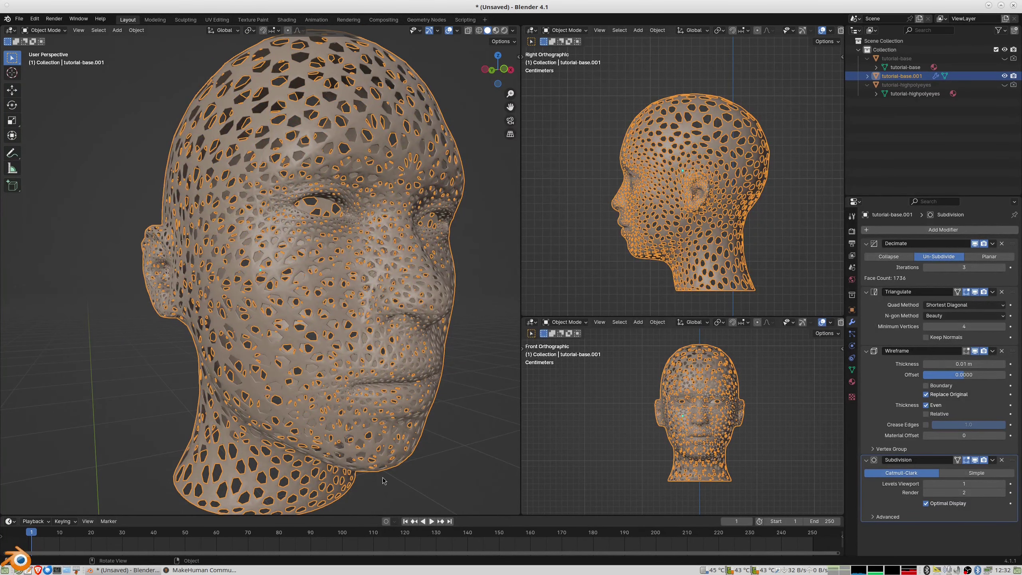
pyautogui.moveTo(282, 282); pyautogui.dragTo(362, 290, button='middle')
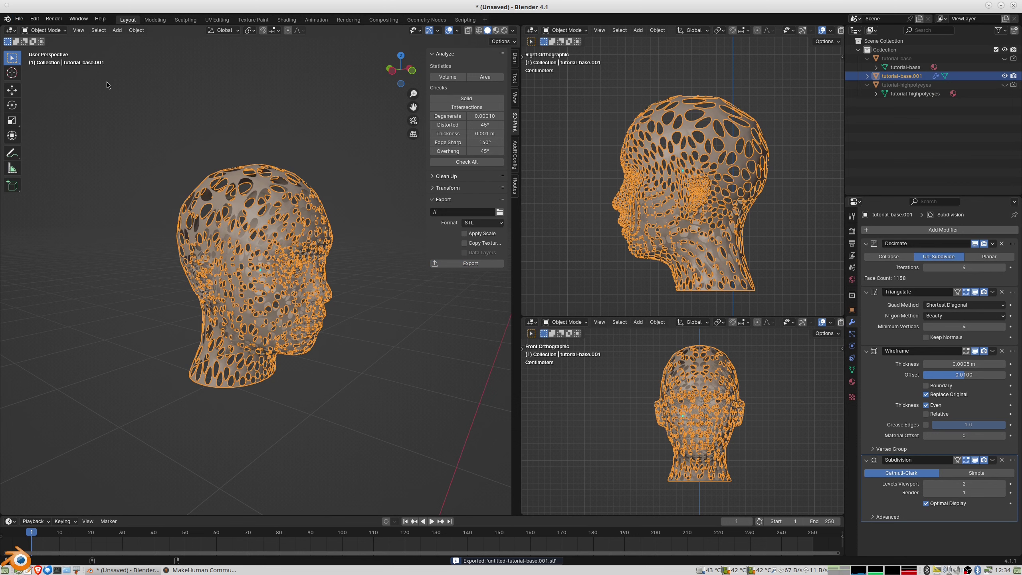
# Launch Ultimaker Cura 4.13.1 from the BlenderStarter launcher.
pyautogui.press('super+b')
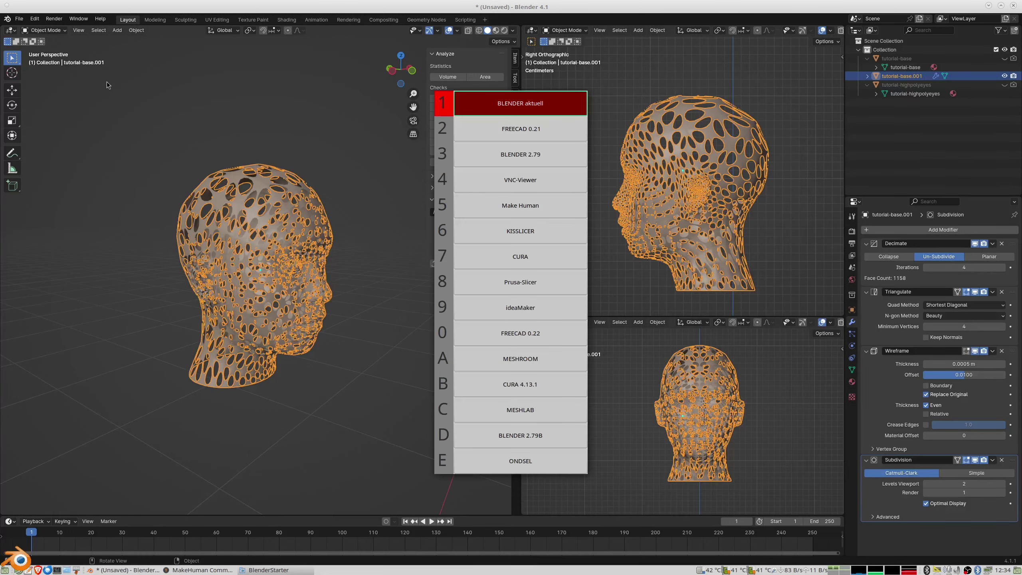
pyautogui.press('b')
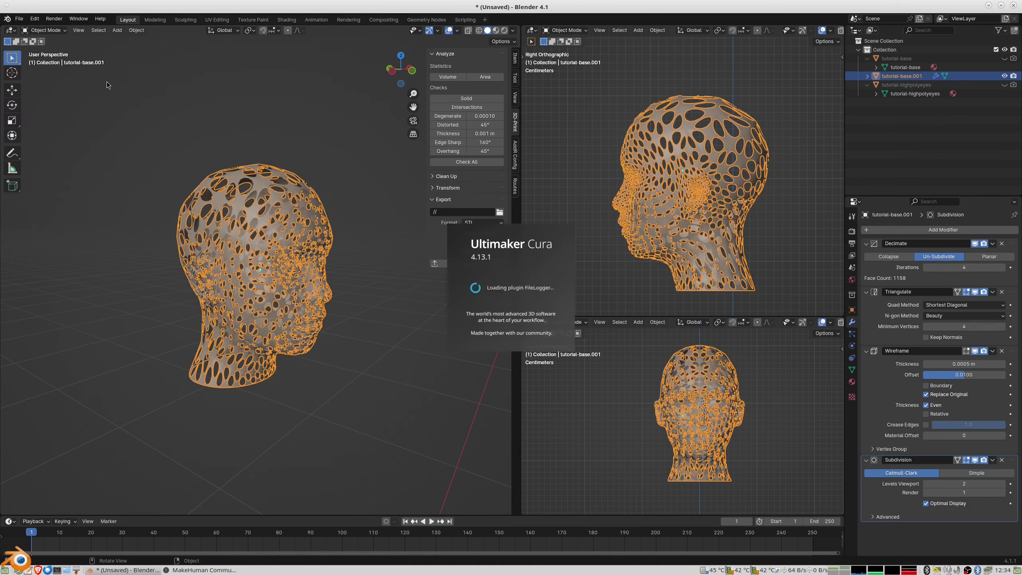